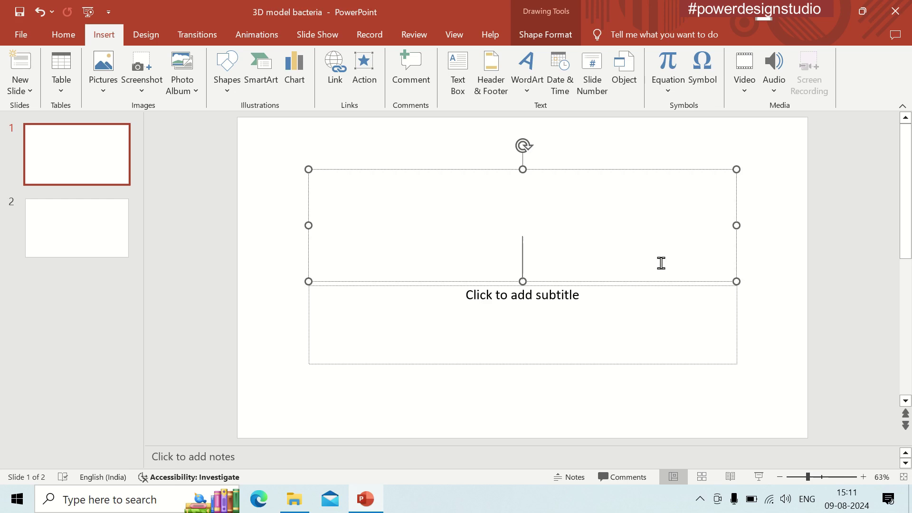
- Enter the title 'How to make 3D model of Bacteria in PowerPoint' in bold Calibri (Body)
text(How to make 3D)
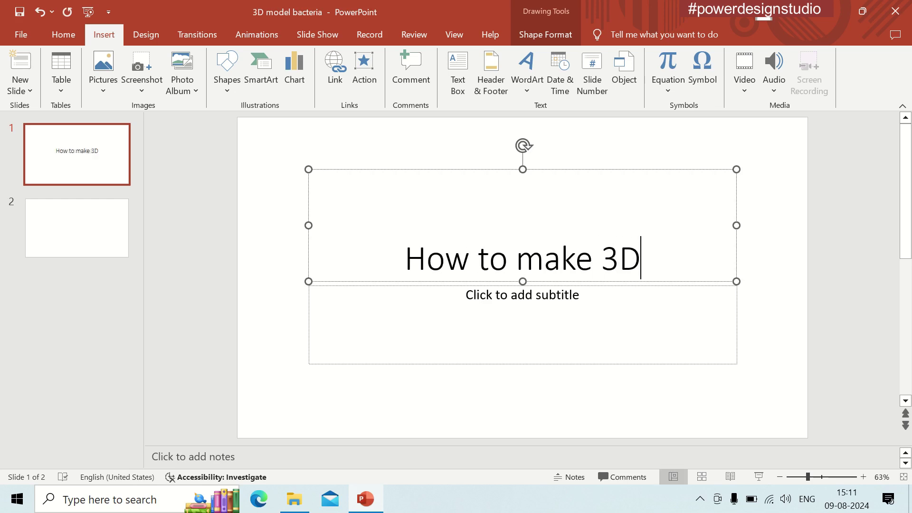
text( model of Bacteria i)
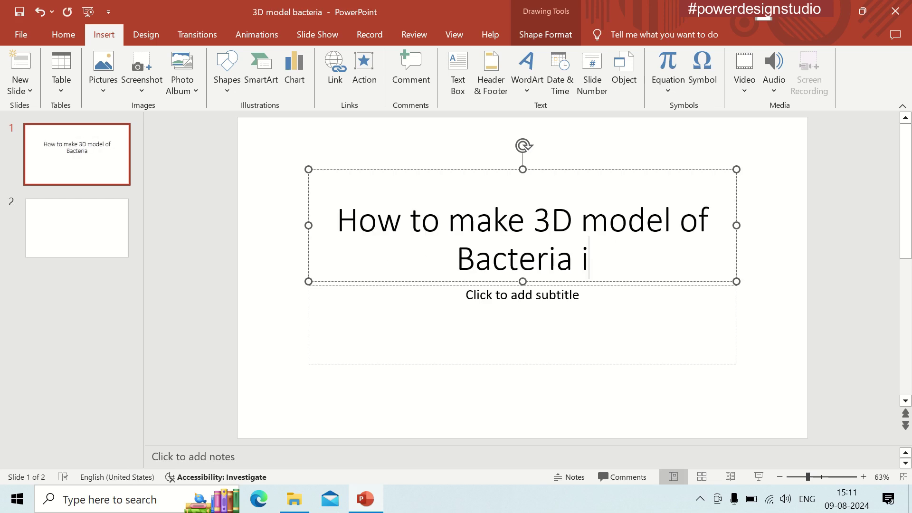
text(n PowerPoint)
key(ctrl+a)
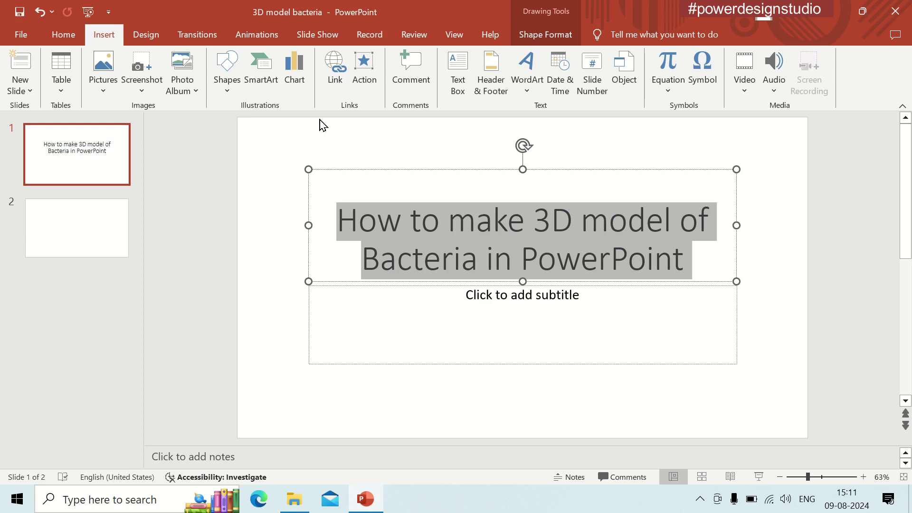
click(63, 34)
click(239, 62)
click(209, 118)
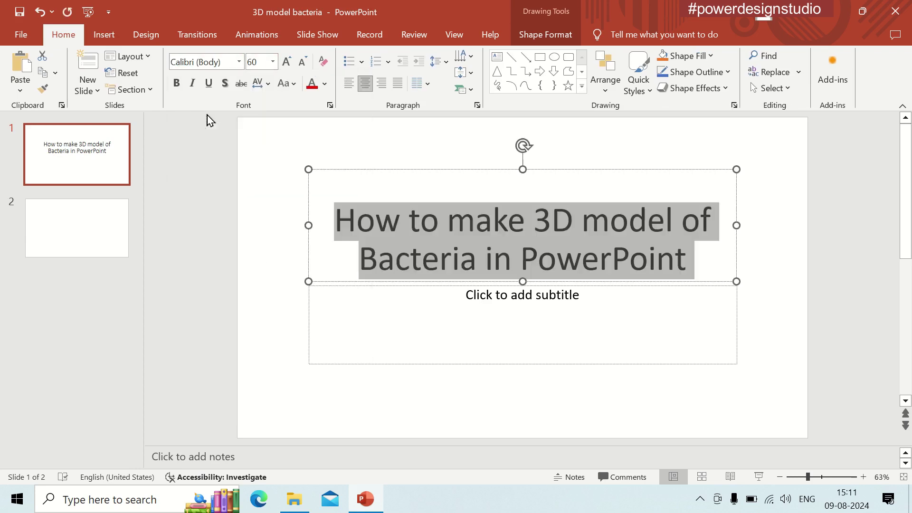
click(176, 83)
- Delete the empty subtitle box, break the title before '3D' and enlarge the title box
click(463, 360)
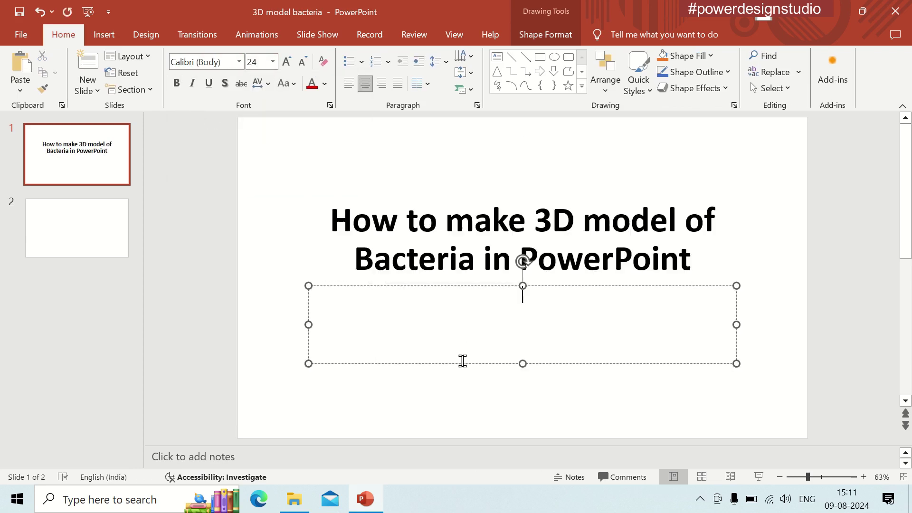
click(463, 364)
key(Delete)
click(534, 223)
key(Return)
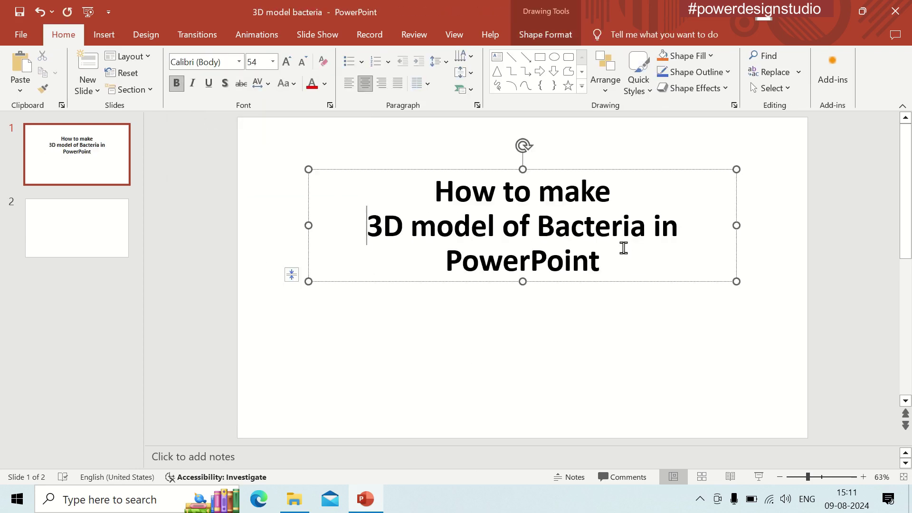
drag(522, 281, 523, 330)
- Colour the words '3D model of Bacteria' dark red
click(460, 278)
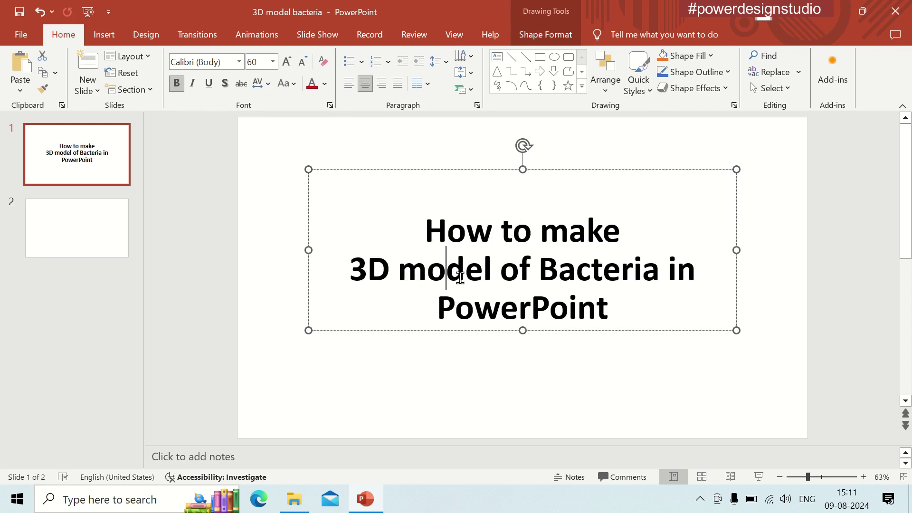
mouse_move(460, 278)
mouse_down()
mouse_move(647, 281)
mouse_move(350, 278)
mouse_up()
click(660, 278)
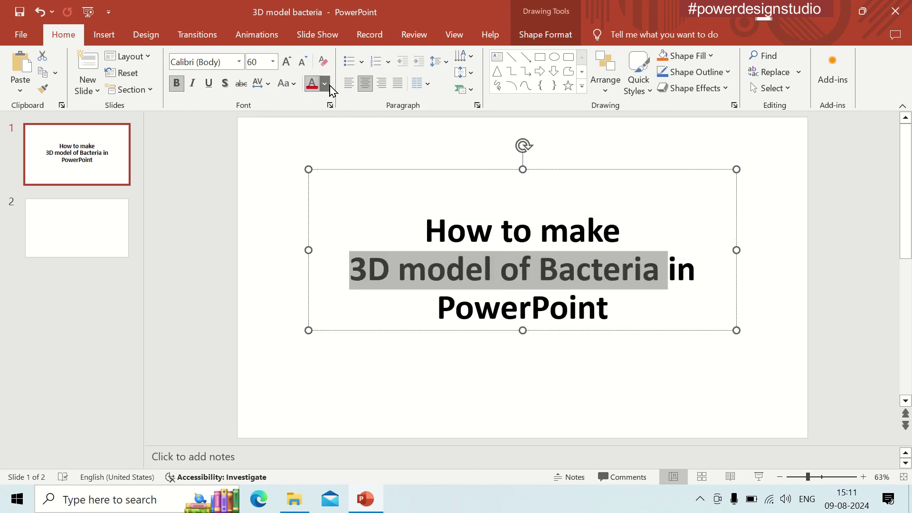
click(324, 83)
click(317, 242)
click(261, 274)
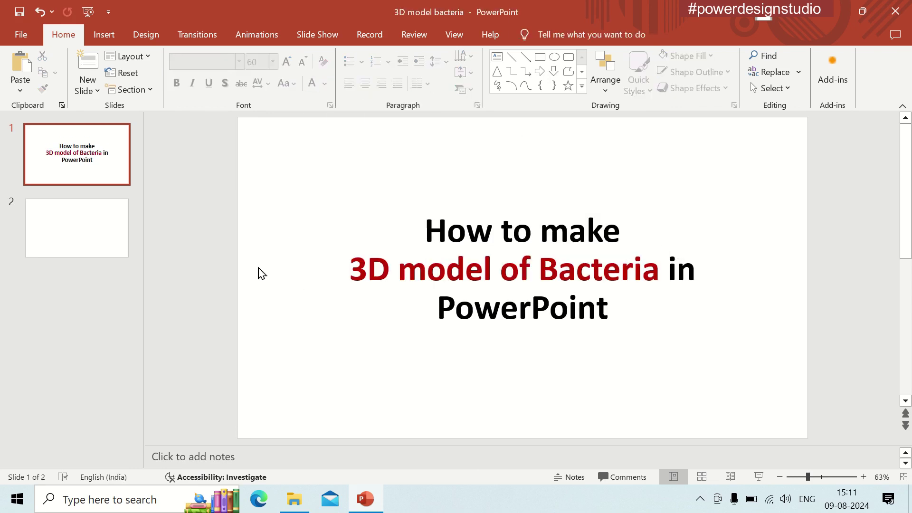
click(96, 163)
- Insert a new slide 2 with the Blank layout and bring up the Shapes gallery
click(92, 71)
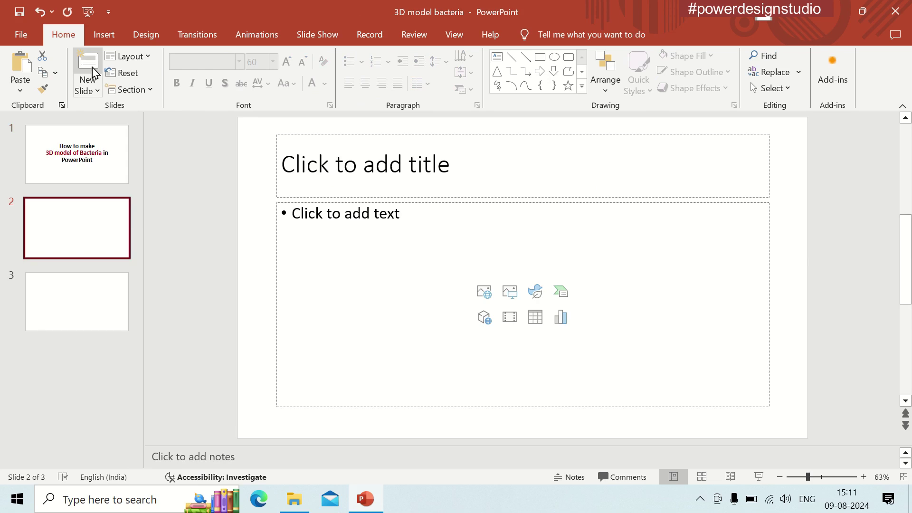
click(143, 58)
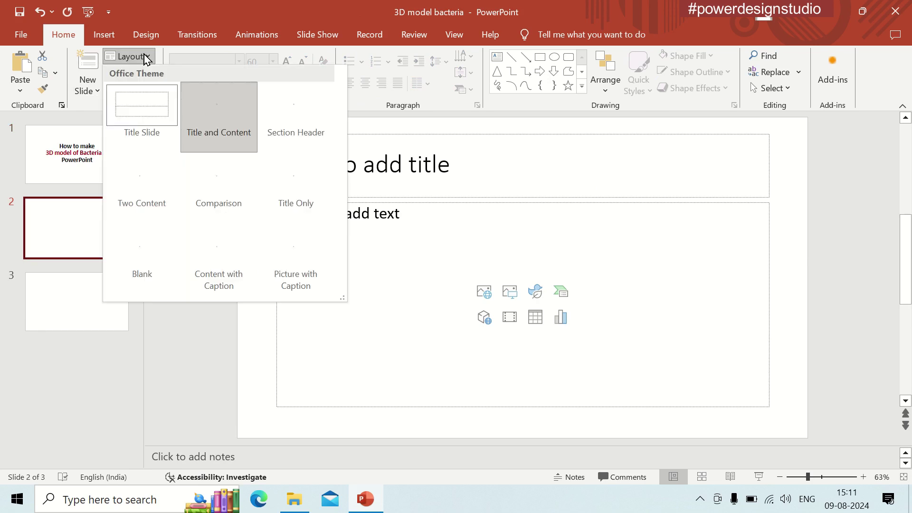
click(142, 268)
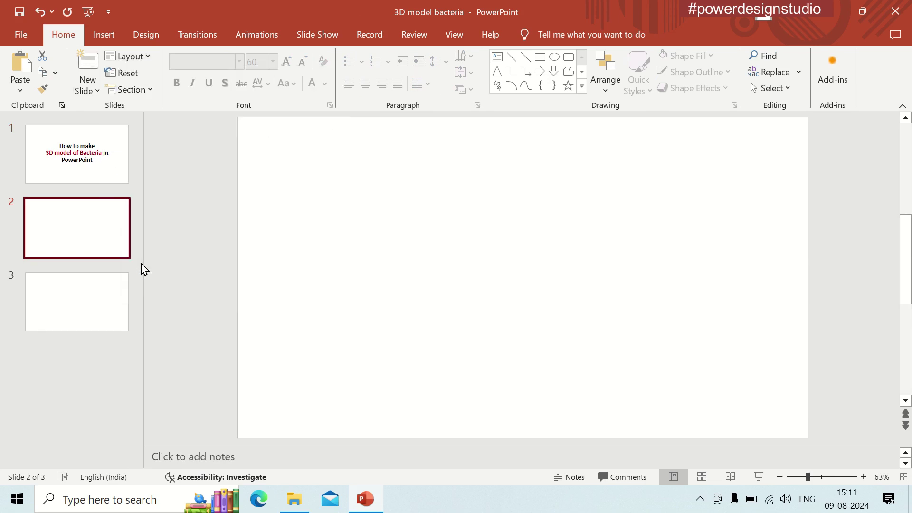
click(103, 34)
click(227, 75)
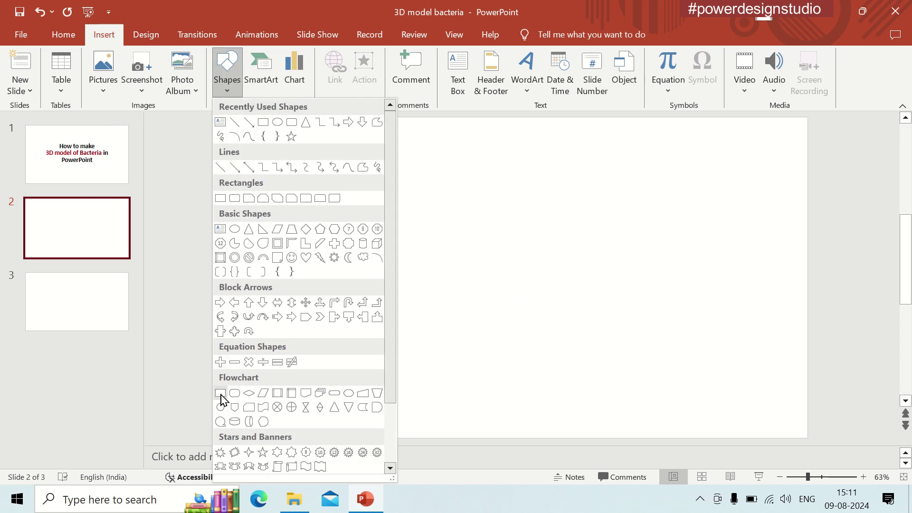
- Draw a flowchart terminator shape on slide 2 and give it a 10 cm height
click(335, 393)
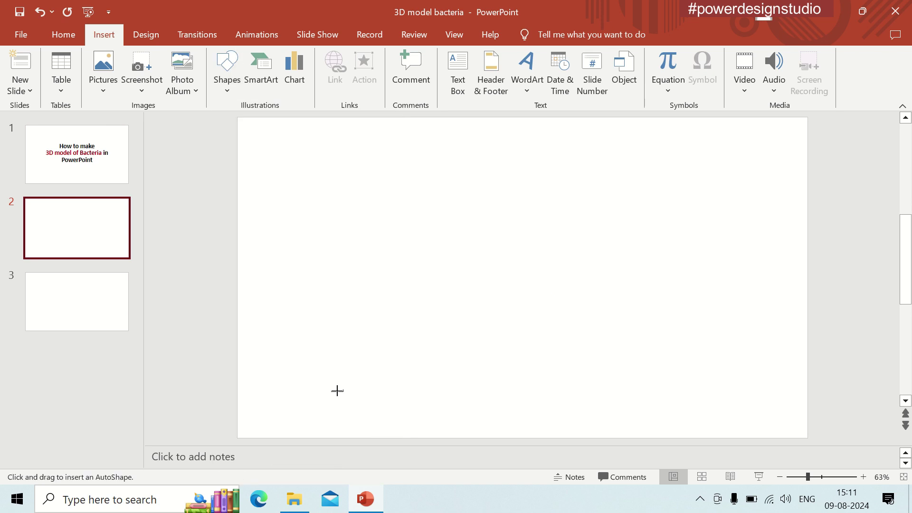
drag(420, 170, 624, 316)
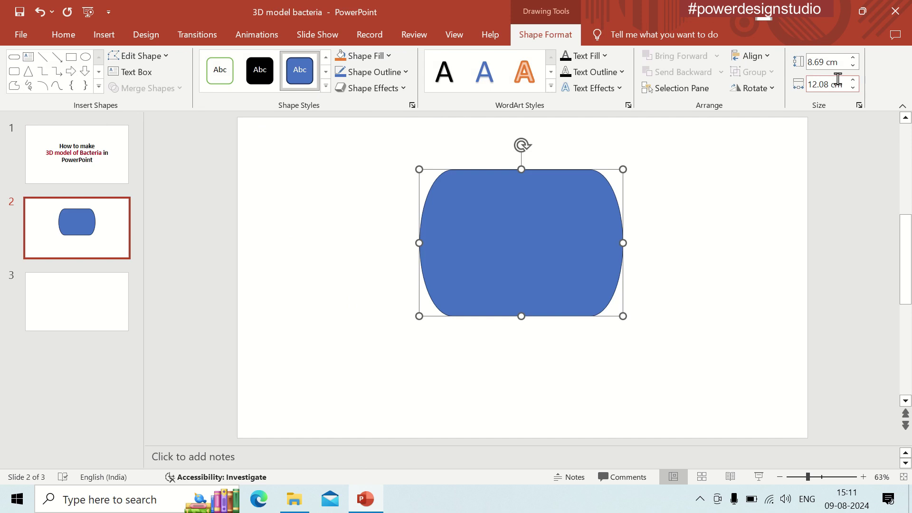
click(831, 61)
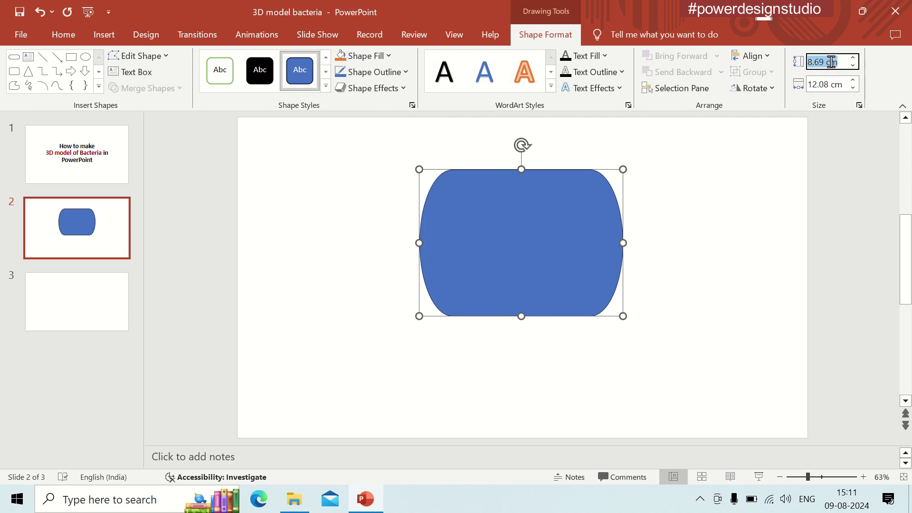
text(10)
key(Return)
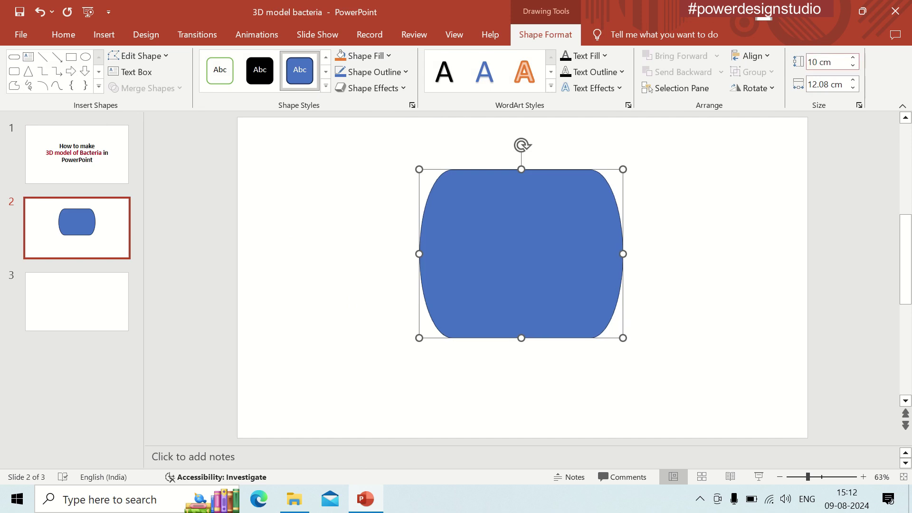
- Set the shape's width to 18 cm and centre it on the slide
click(827, 84)
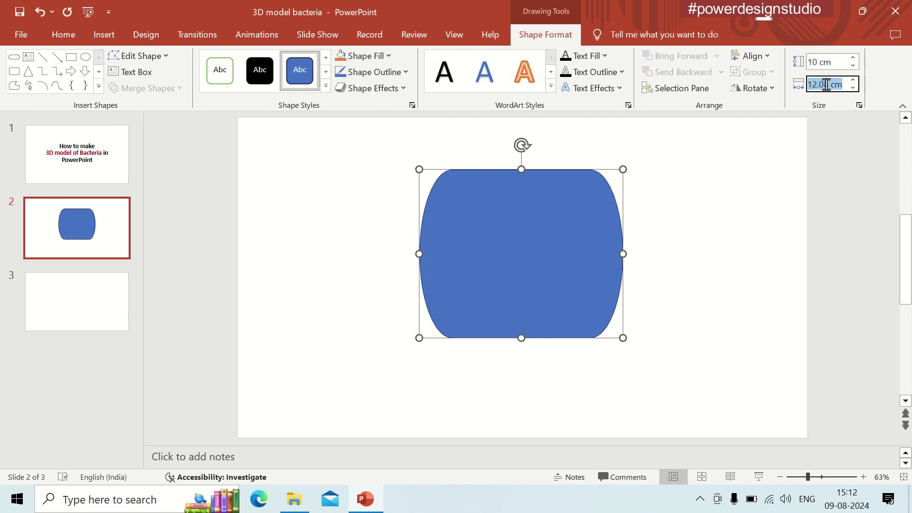
text(15)
key(Return)
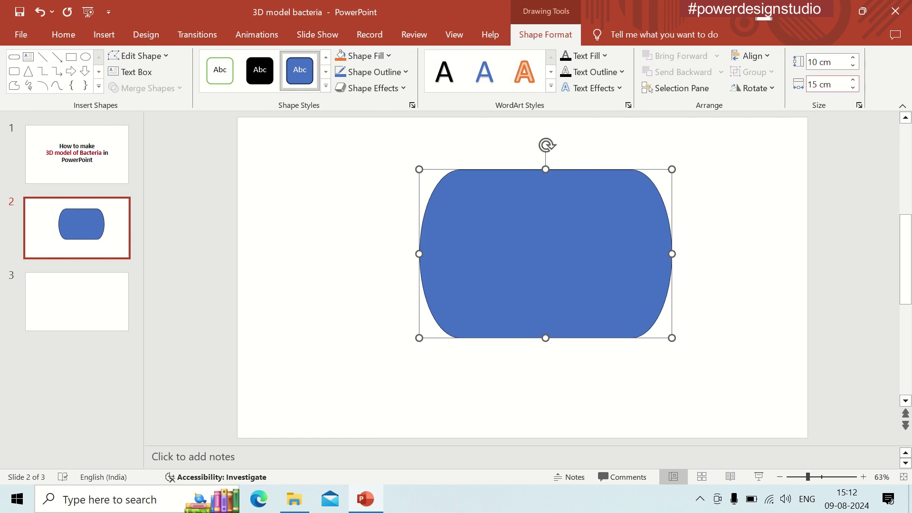
click(824, 89)
text(18)
key(Return)
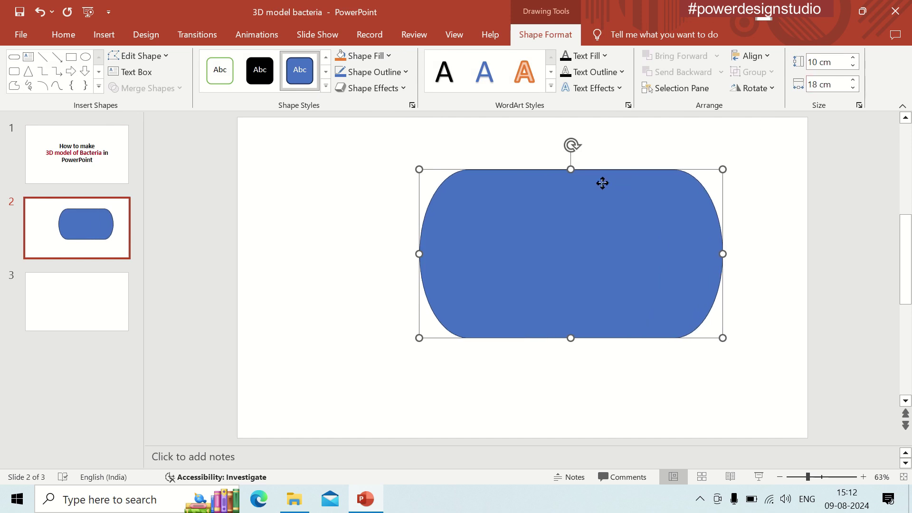
drag(602, 184, 569, 188)
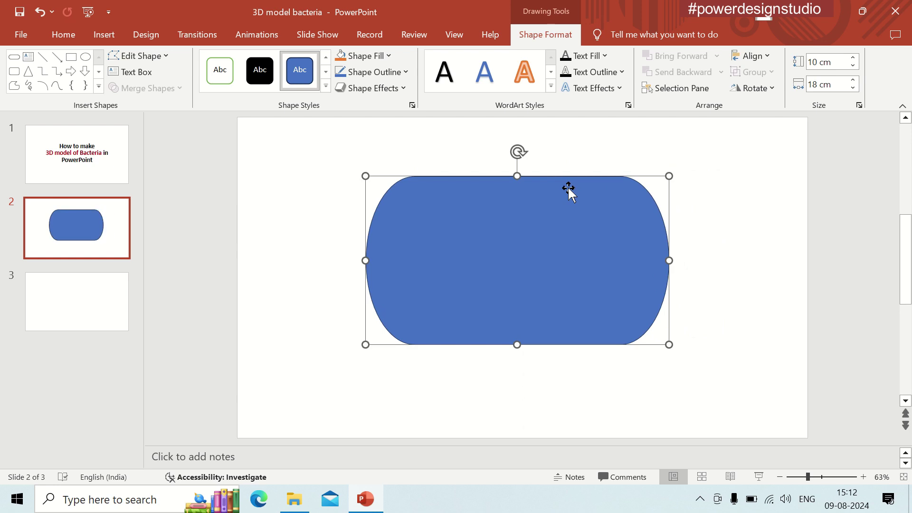
click(747, 187)
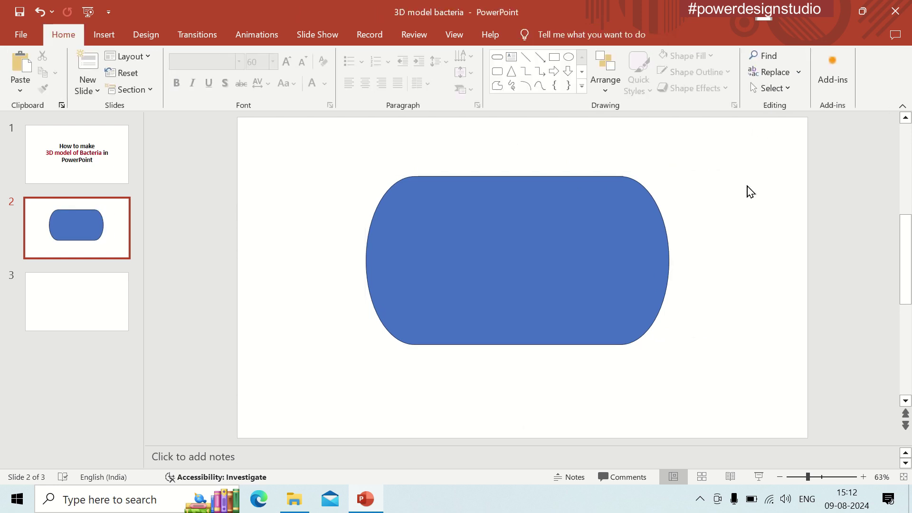
- Tilt the capsule with a Parallel 3-D rotation preset from Format Shape effects
click(537, 258)
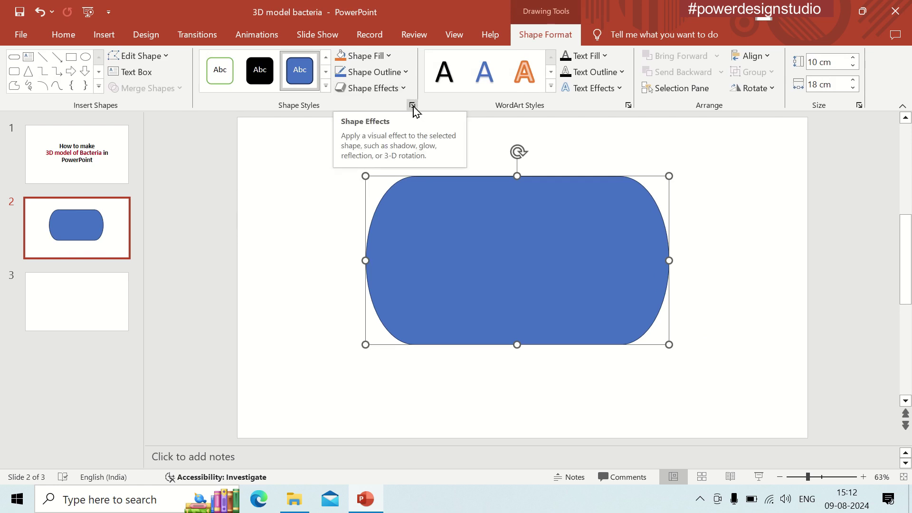
click(413, 107)
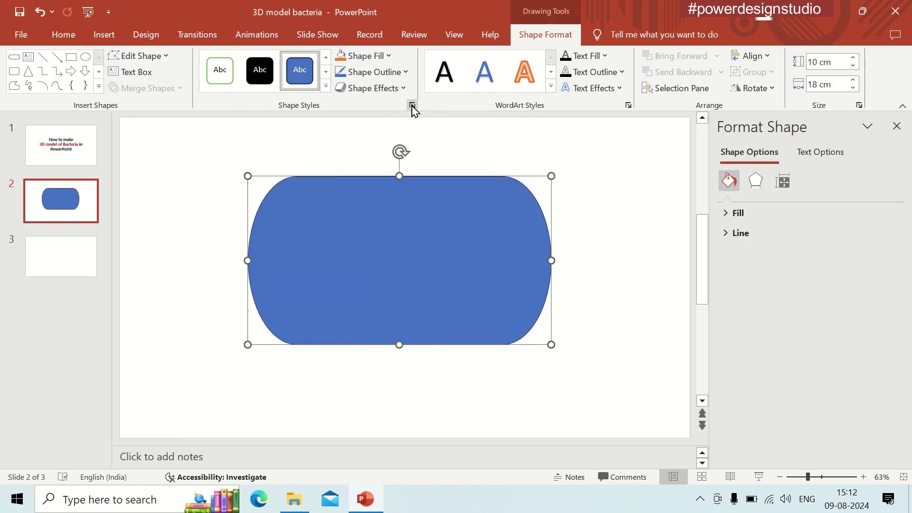
click(755, 183)
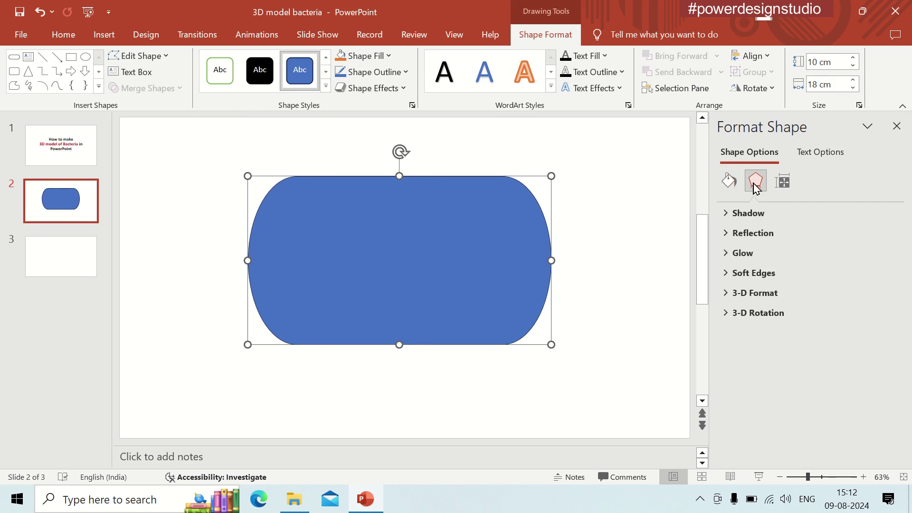
click(727, 315)
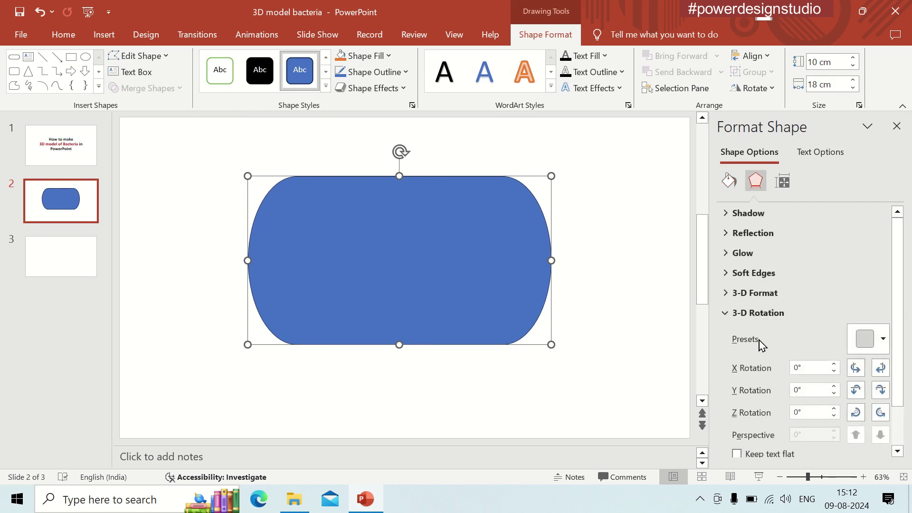
scroll(759, 342, down, 2)
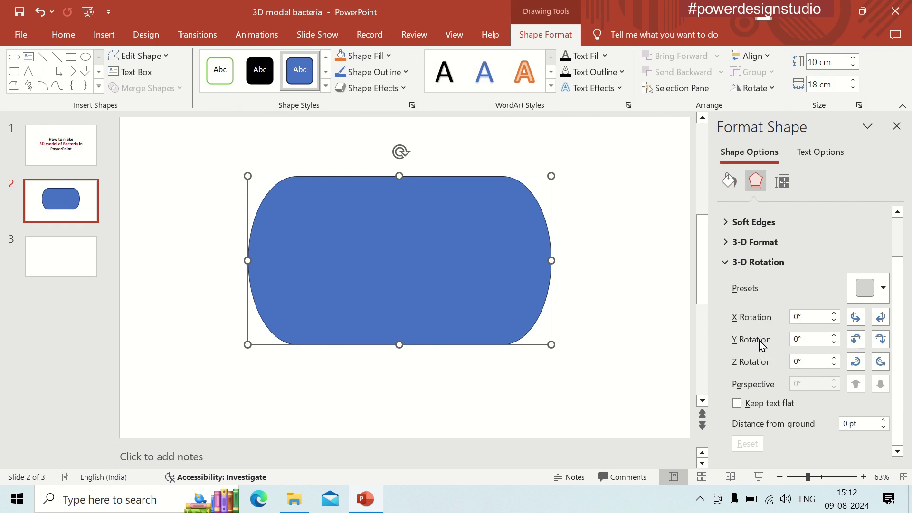
click(880, 289)
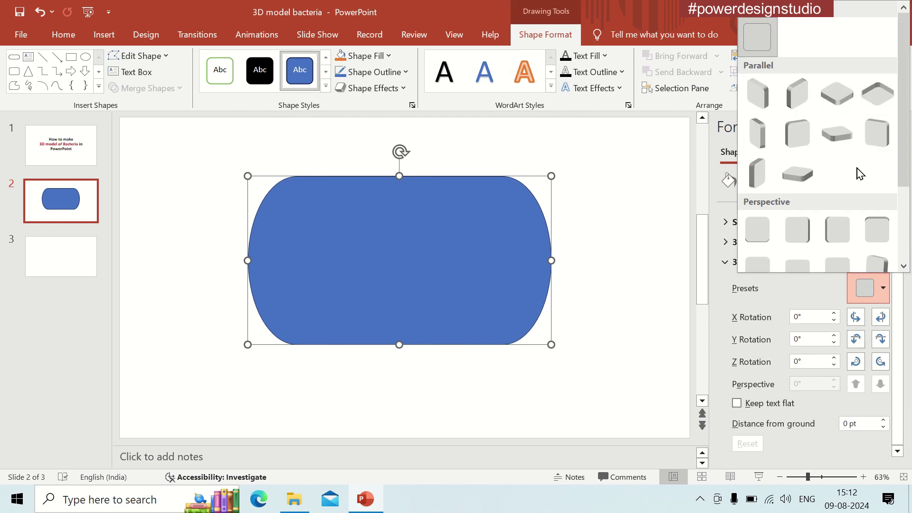
click(839, 140)
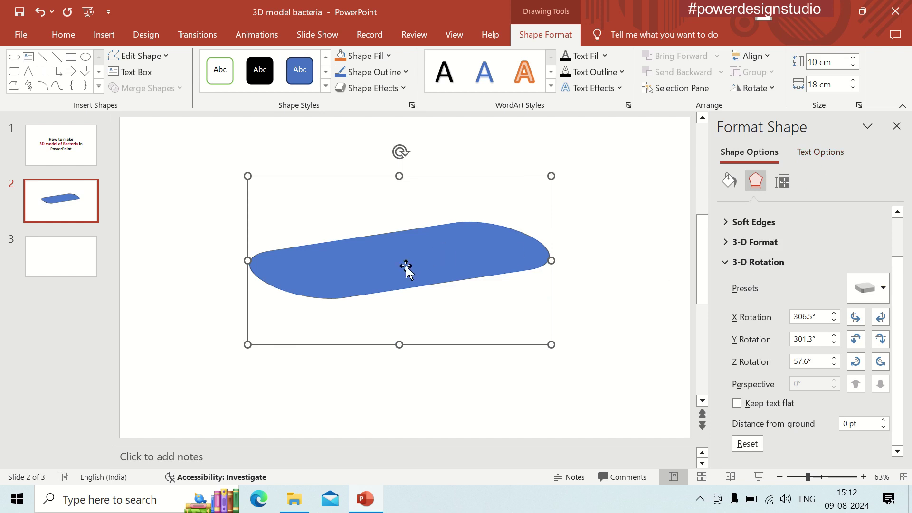
- Try other parallel presets, settling on isometric rotation X 314.7°, Y 324.6°, Z 60.2°
click(867, 287)
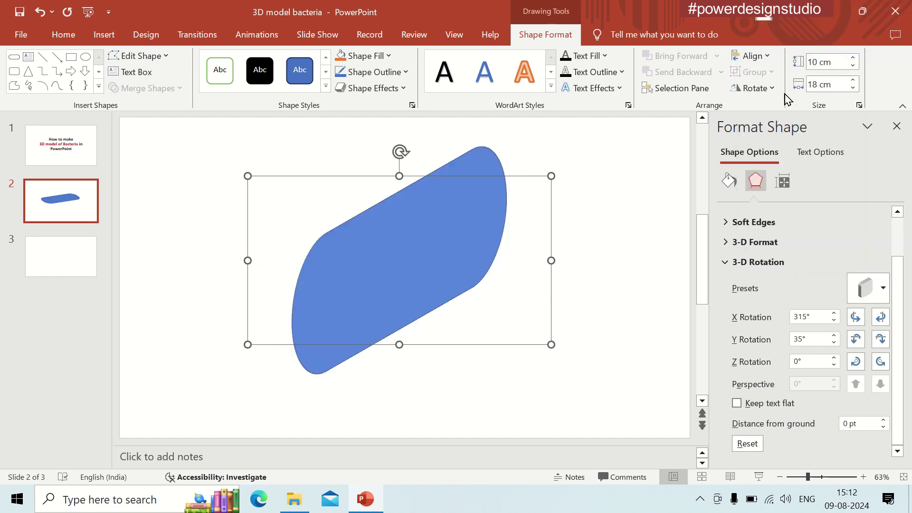
click(797, 93)
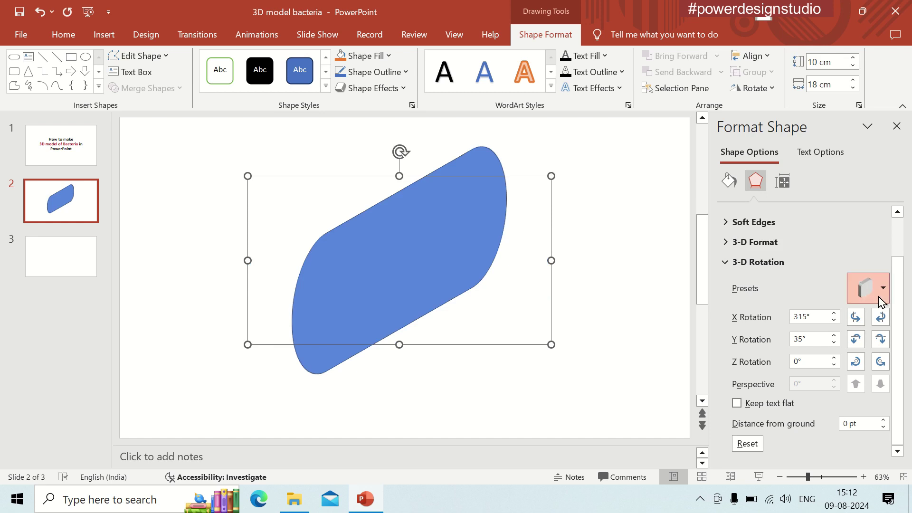
click(867, 288)
click(839, 107)
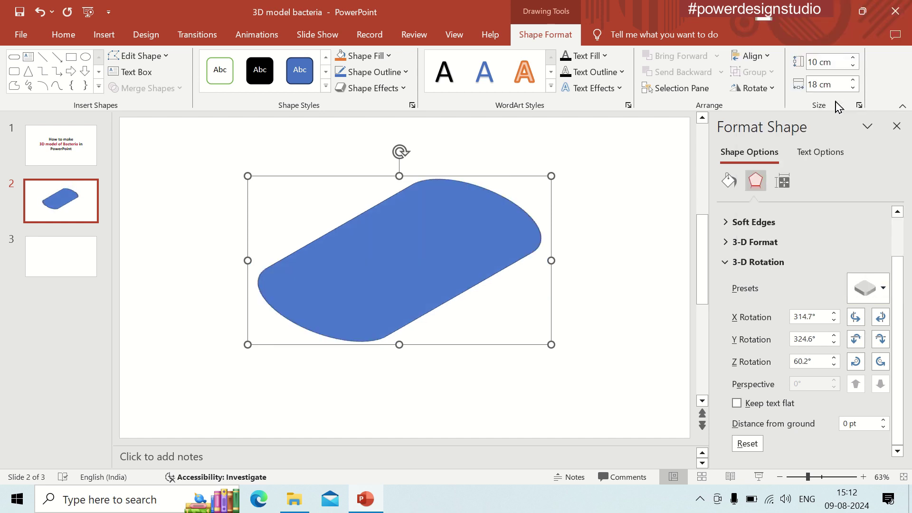
click(867, 288)
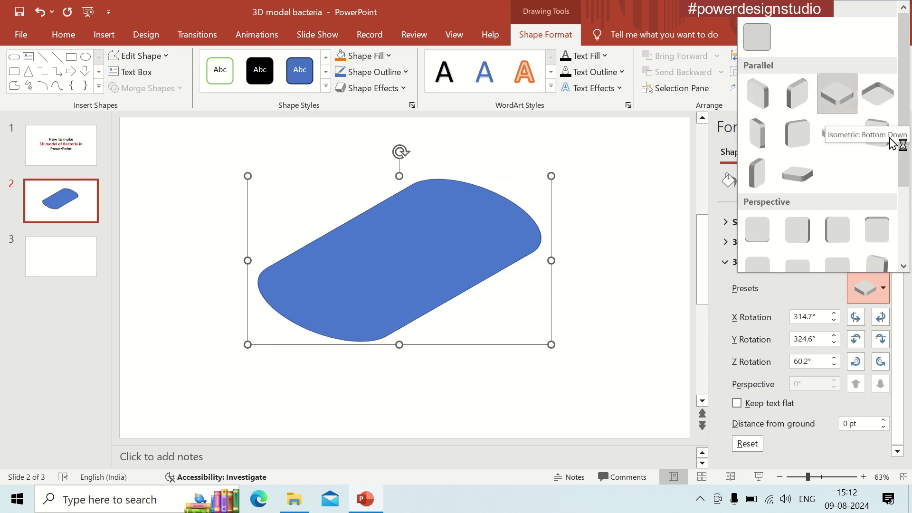
drag(905, 169, 904, 252)
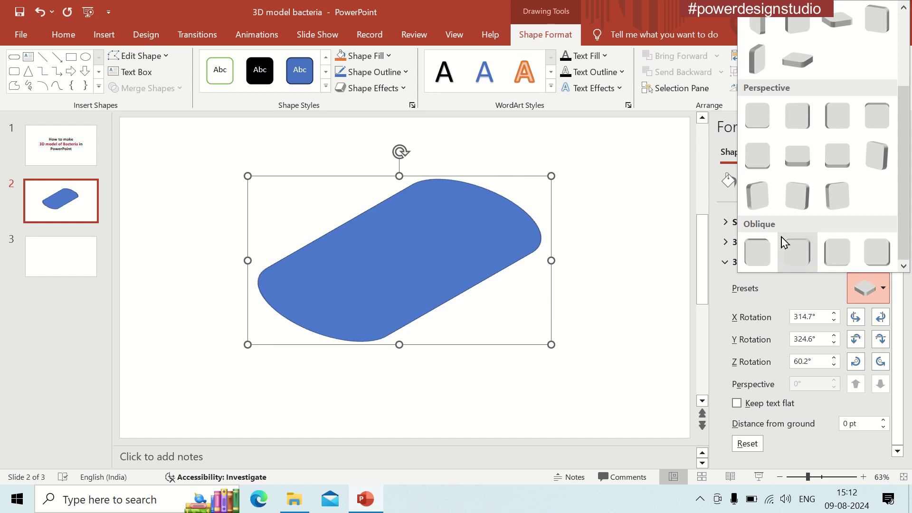
click(668, 259)
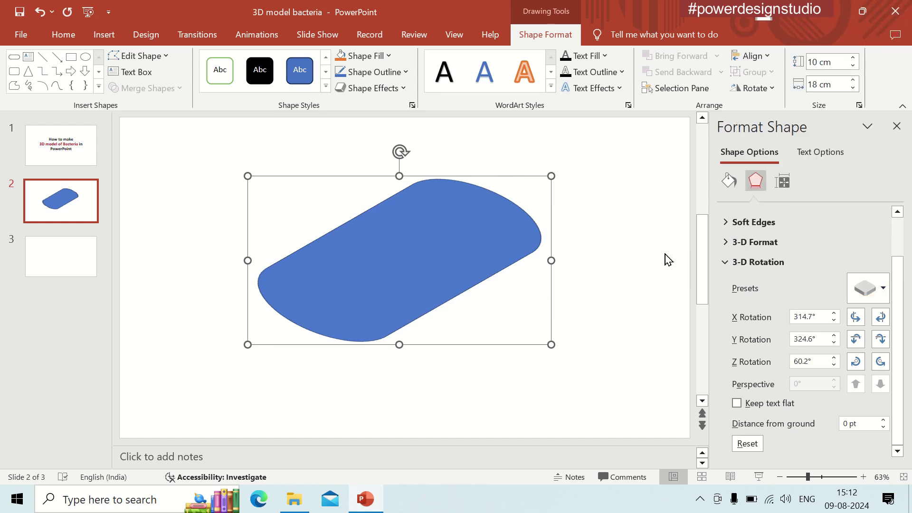
- Give the capsule a top bevel and increase its width and height to about 20 pt
click(727, 243)
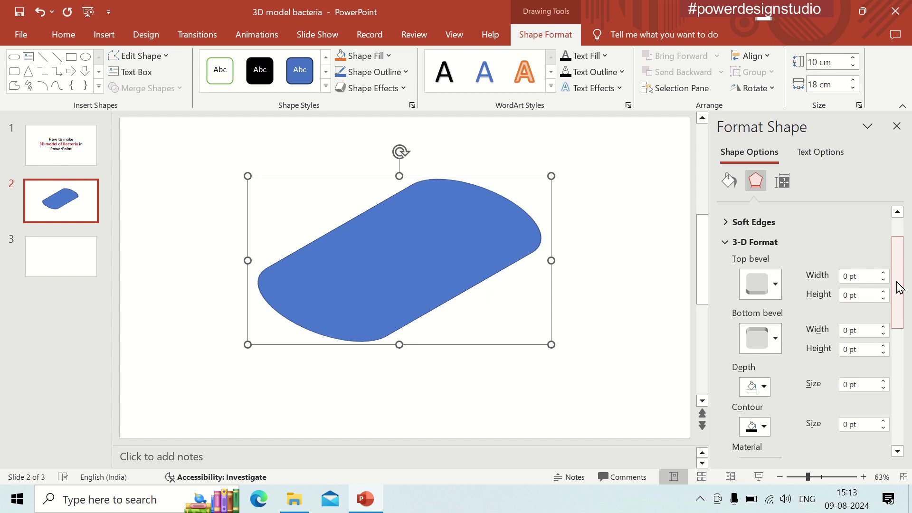
drag(898, 287, 900, 290)
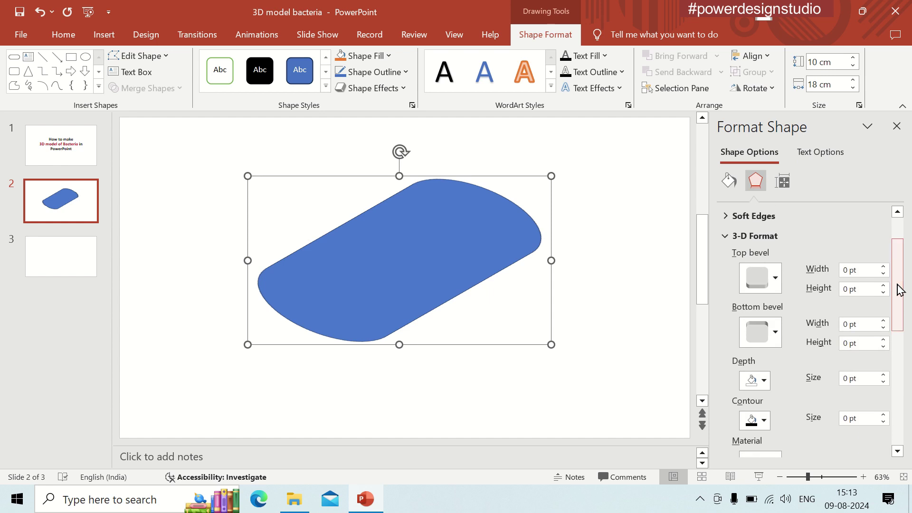
click(755, 279)
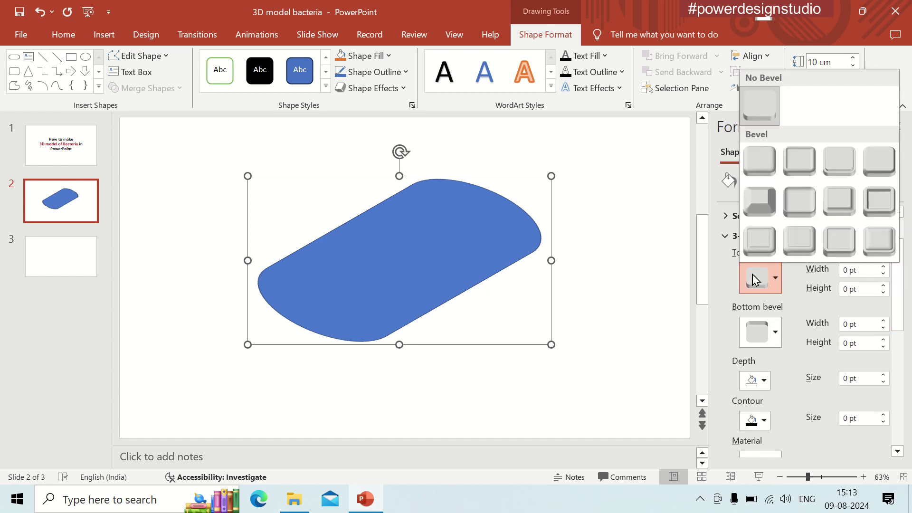
click(798, 170)
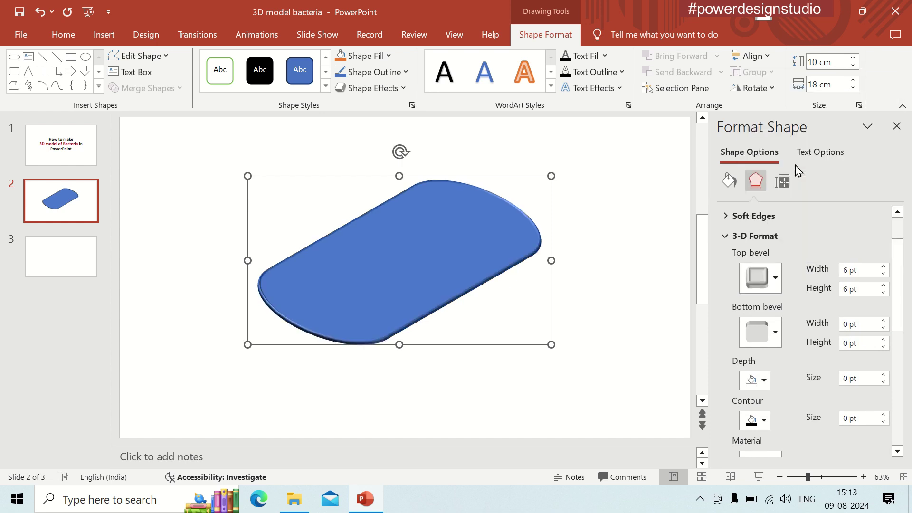
click(883, 267)
click(883, 267)
click(883, 267)
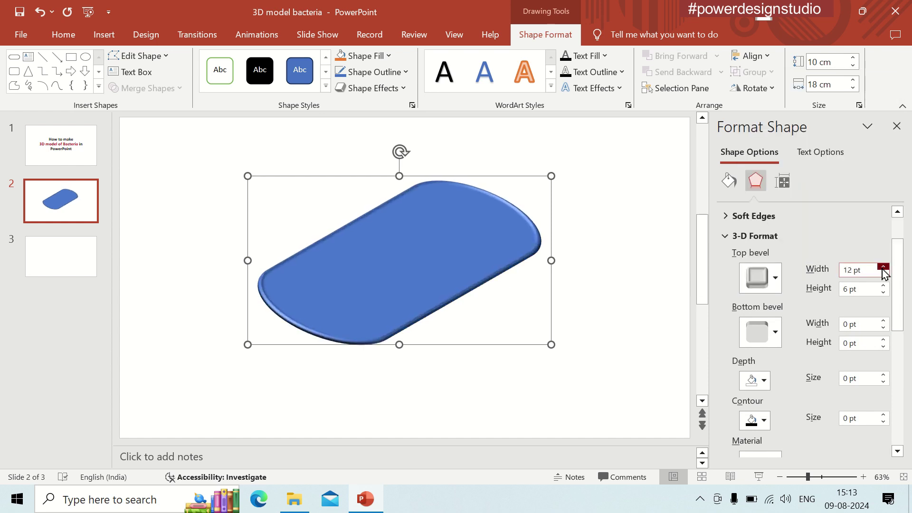
click(884, 267)
click(883, 267)
click(883, 267)
click(883, 267)
click(883, 267)
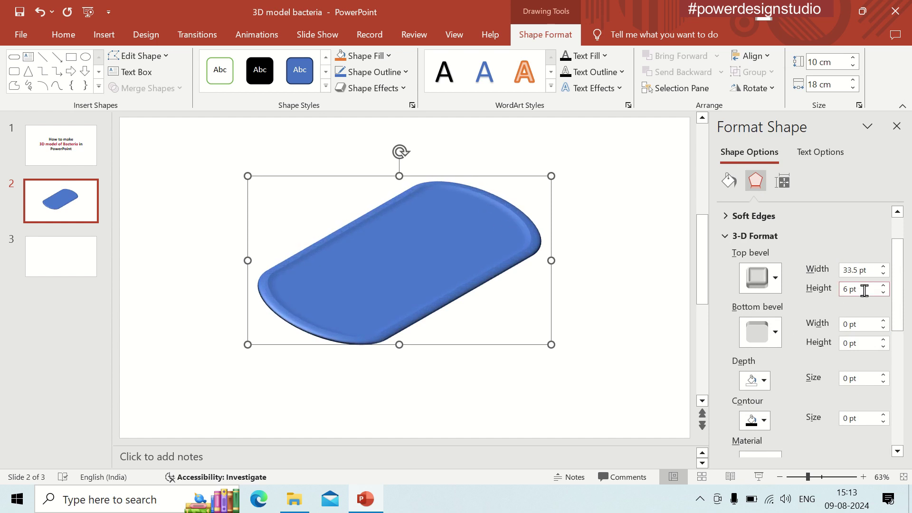
click(883, 286)
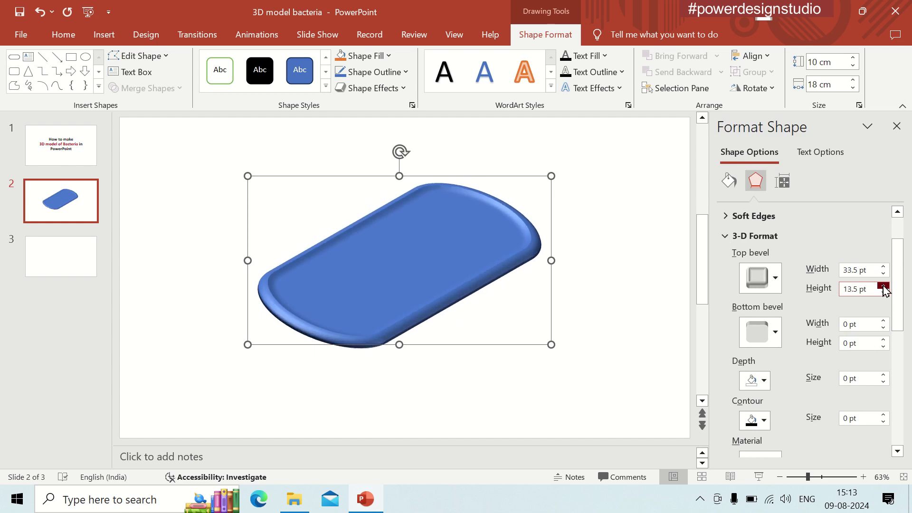
click(884, 286)
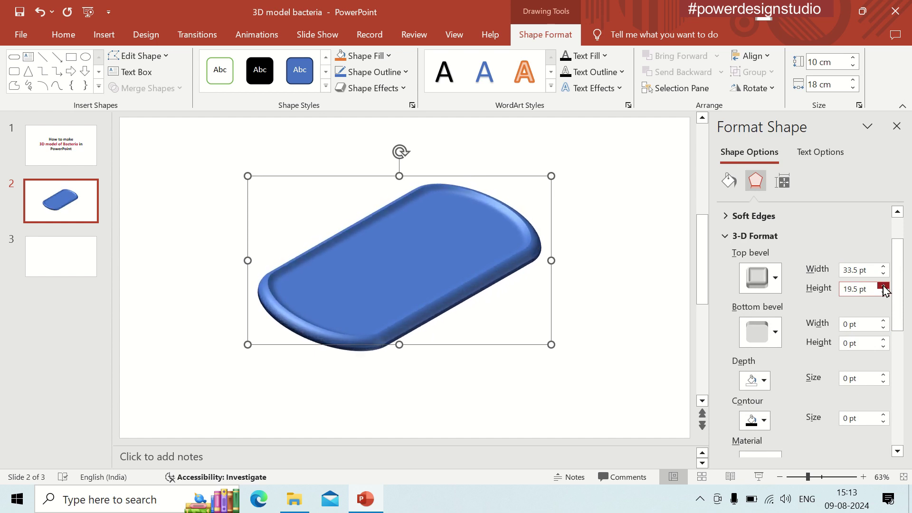
click(884, 286)
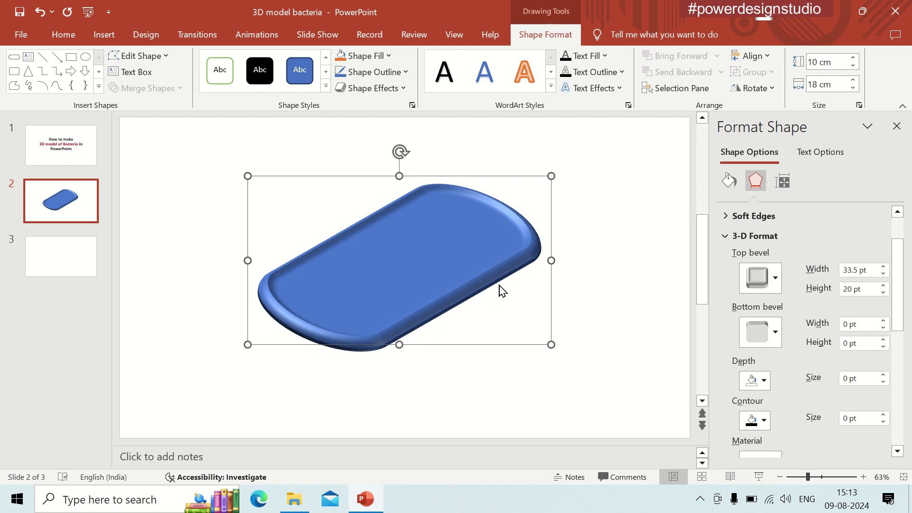
- Remove the capsule's outline and adjust the bevel to 34.5 pt wide, 36.5 pt high
click(395, 73)
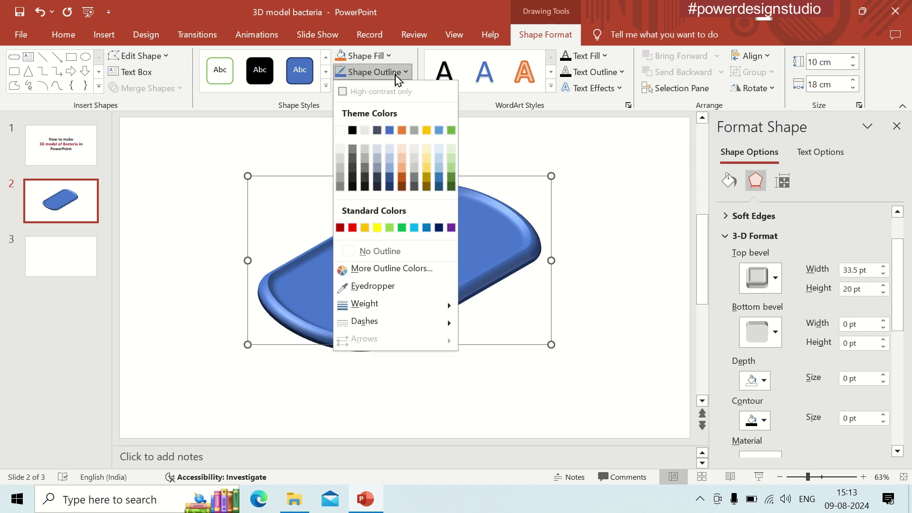
click(364, 251)
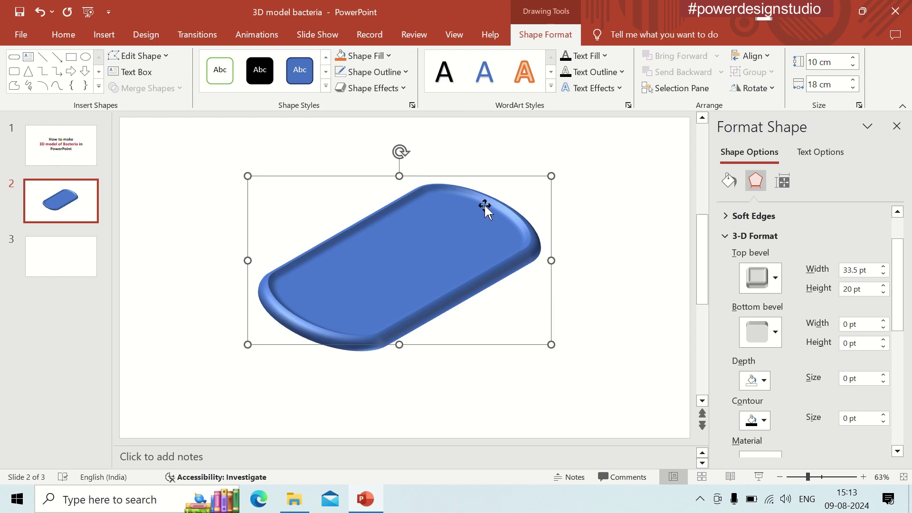
click(883, 266)
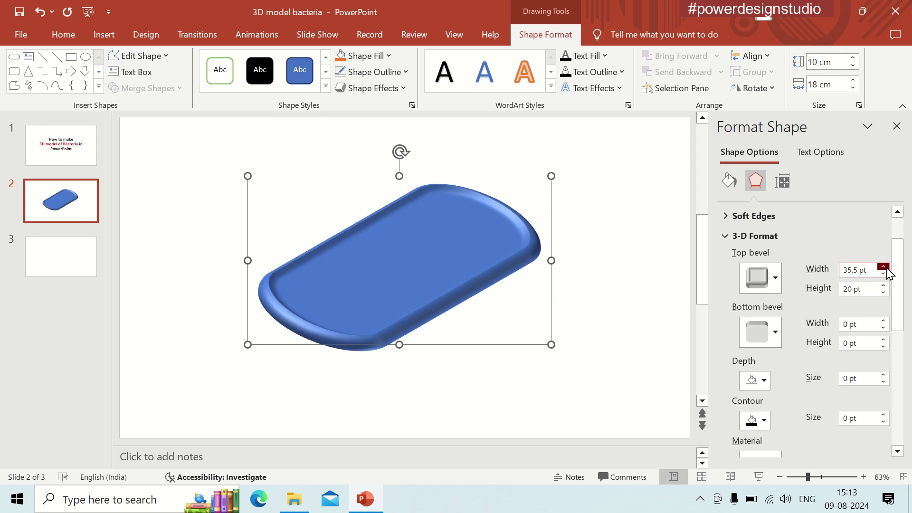
click(883, 266)
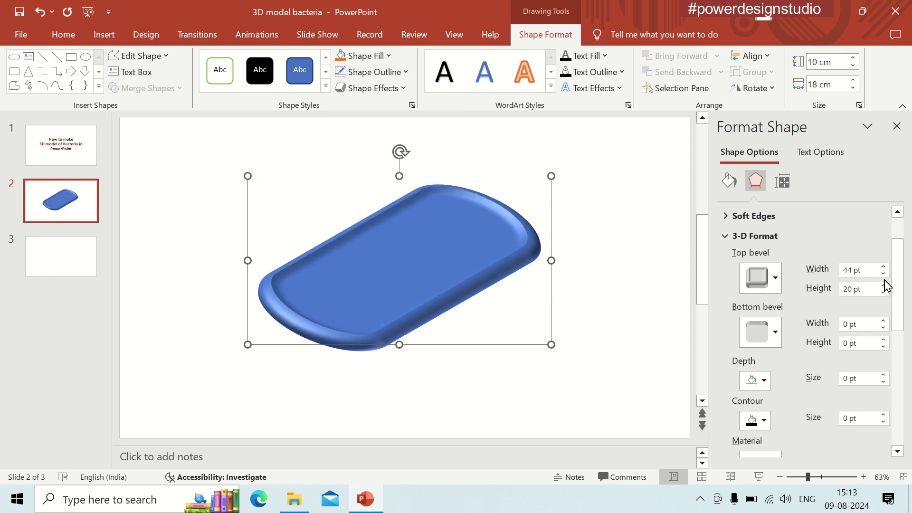
click(884, 273)
click(884, 274)
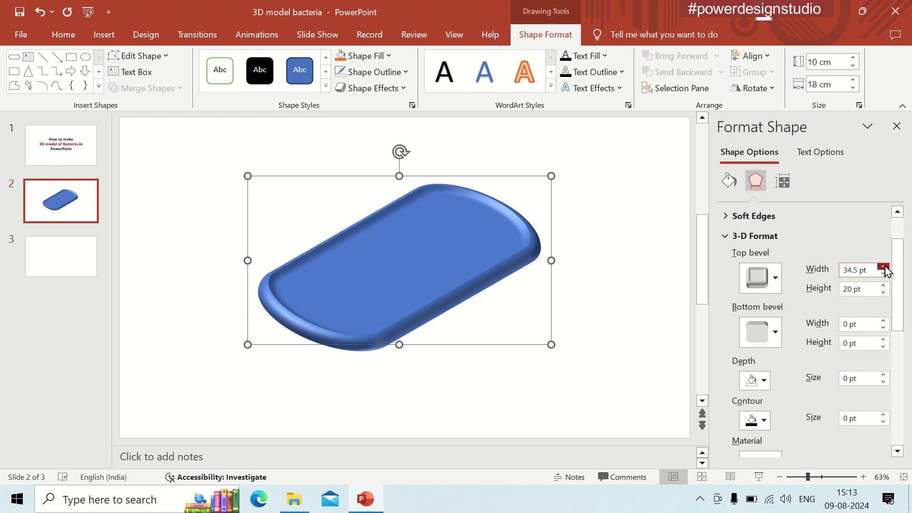
click(883, 287)
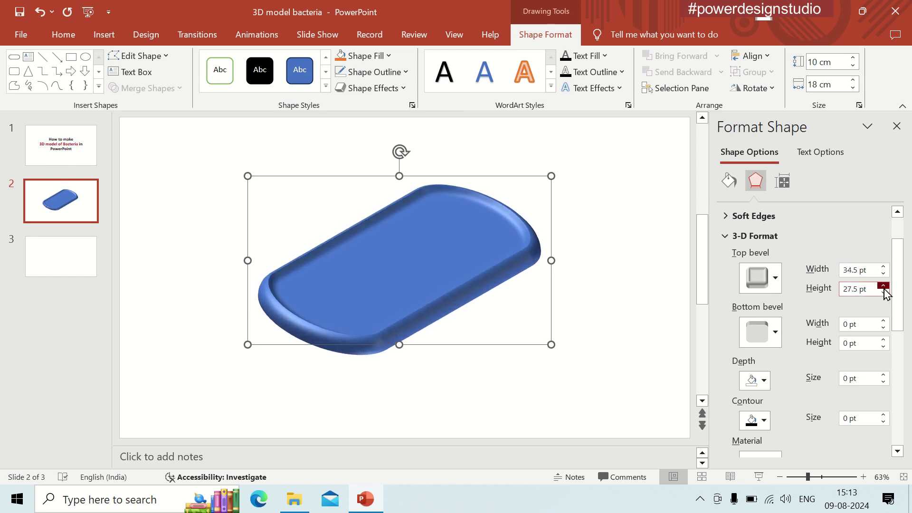
click(884, 287)
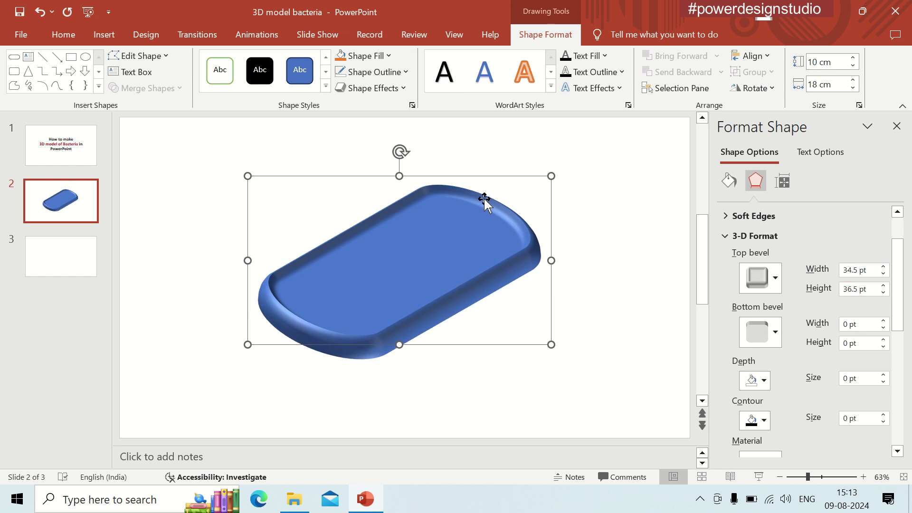
- Settle on a Soft Round top bevel 25 pt wide and 28.5 pt high
click(765, 287)
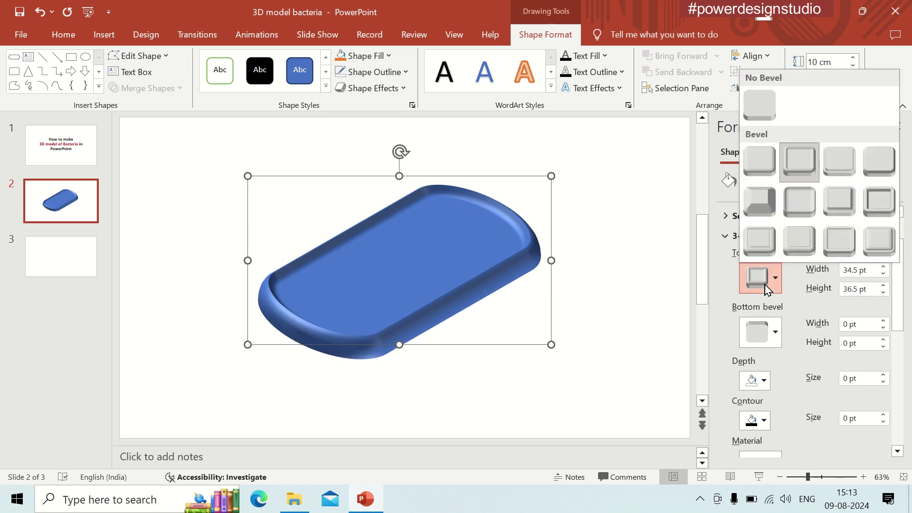
click(800, 211)
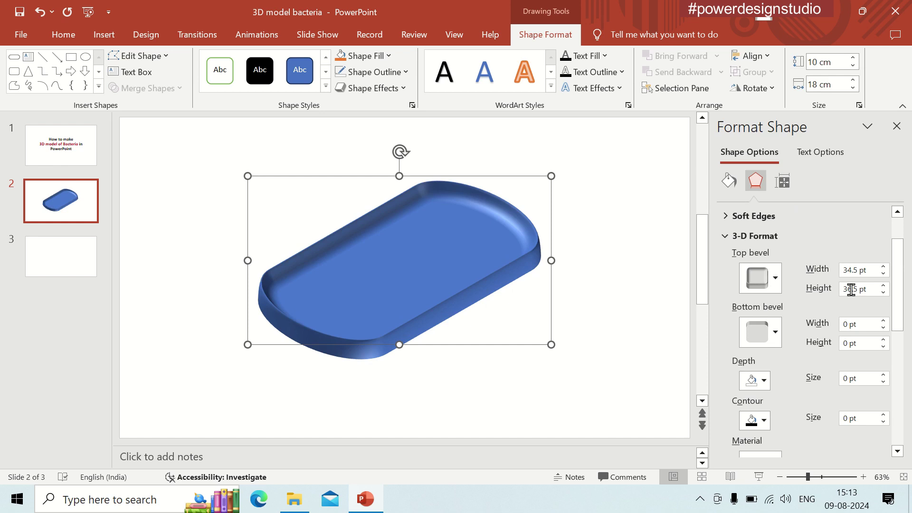
click(884, 273)
click(883, 273)
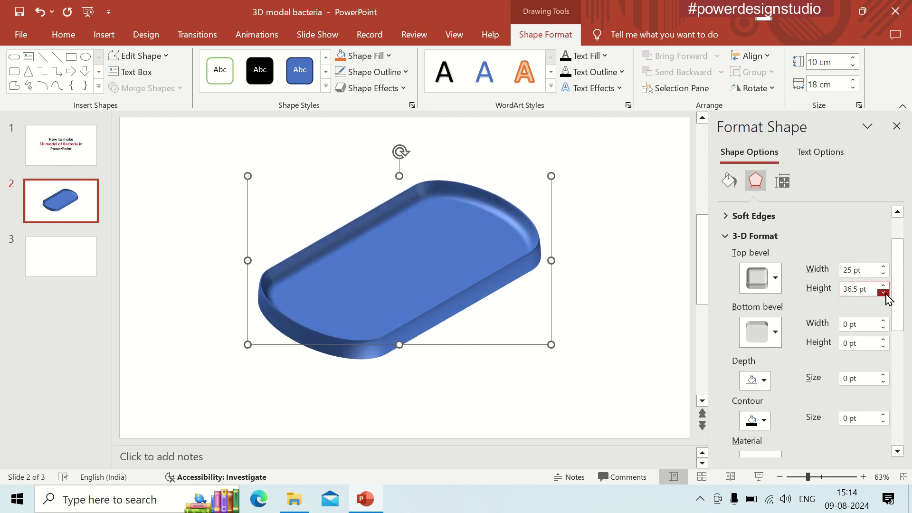
click(884, 292)
click(775, 278)
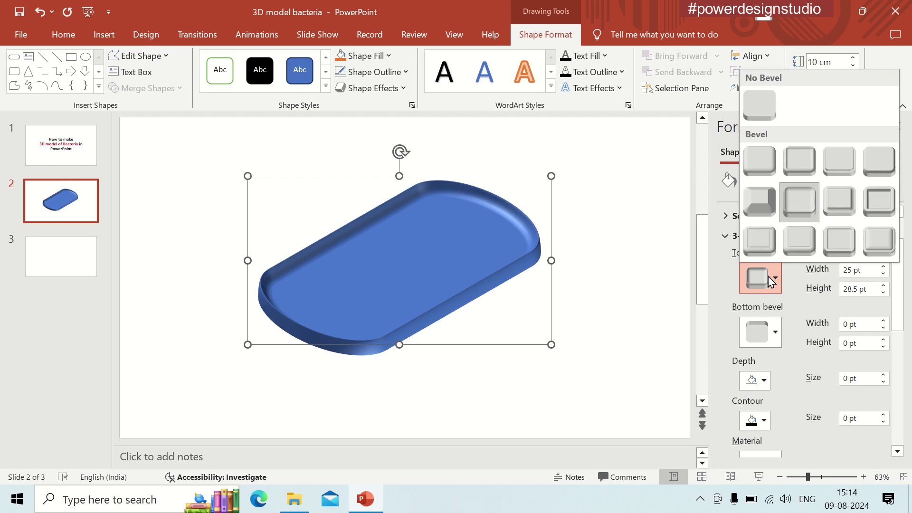
click(881, 204)
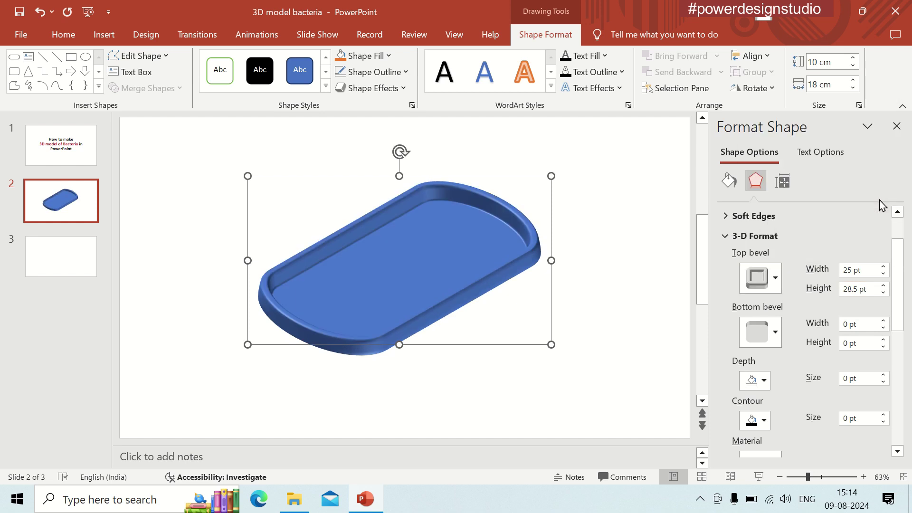
click(770, 281)
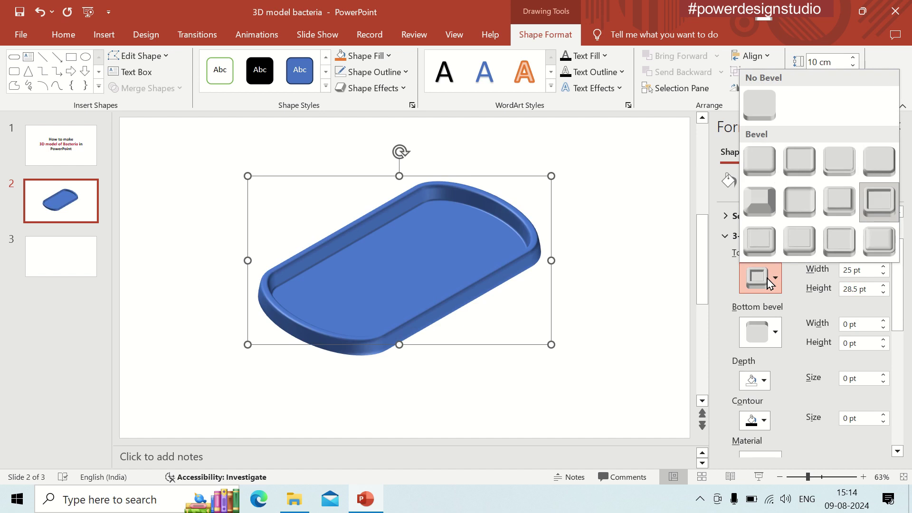
click(798, 205)
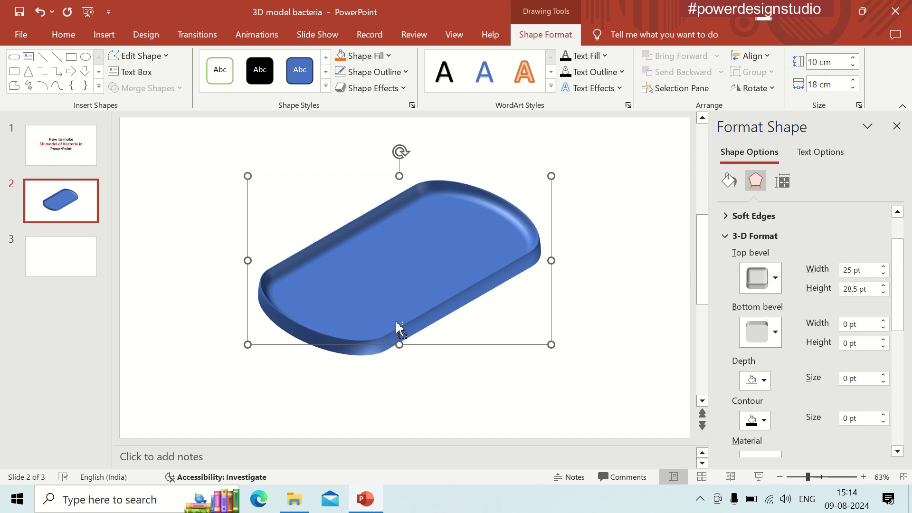
- Paste the capsule copy onto a new slide 3, then preview fill colours for slide 2's capsule
click(60, 211)
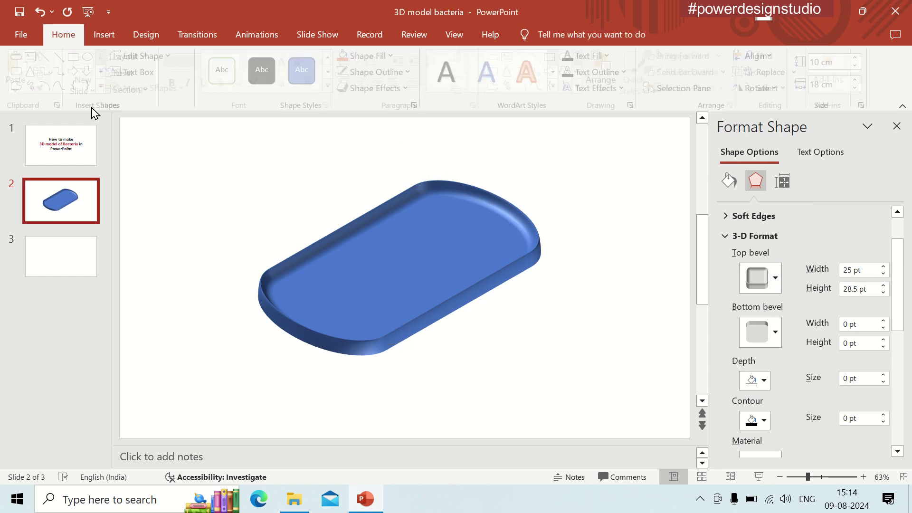
click(88, 64)
key(ctrl+v)
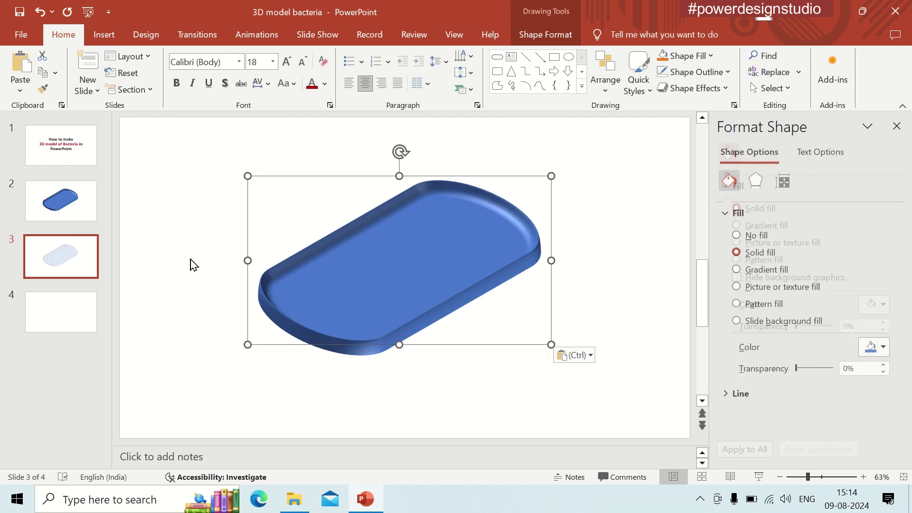
key(Page_Up)
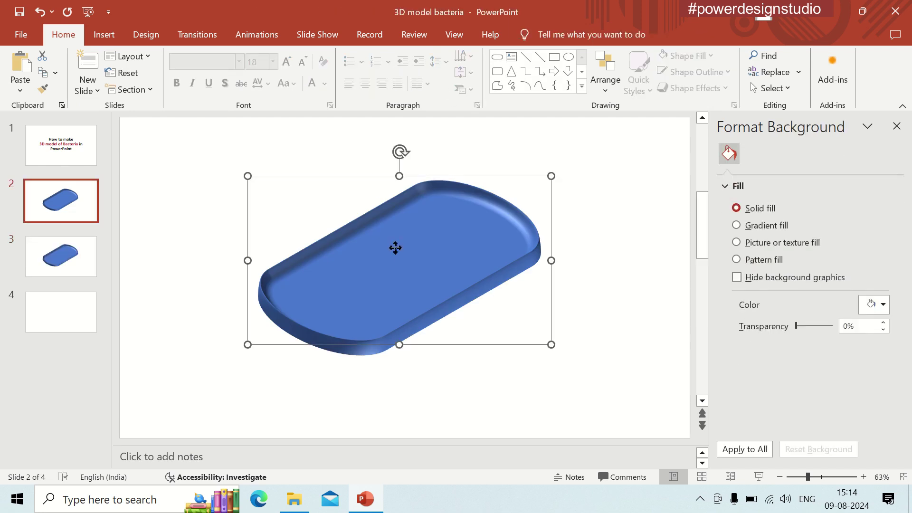
double_click(395, 246)
click(389, 56)
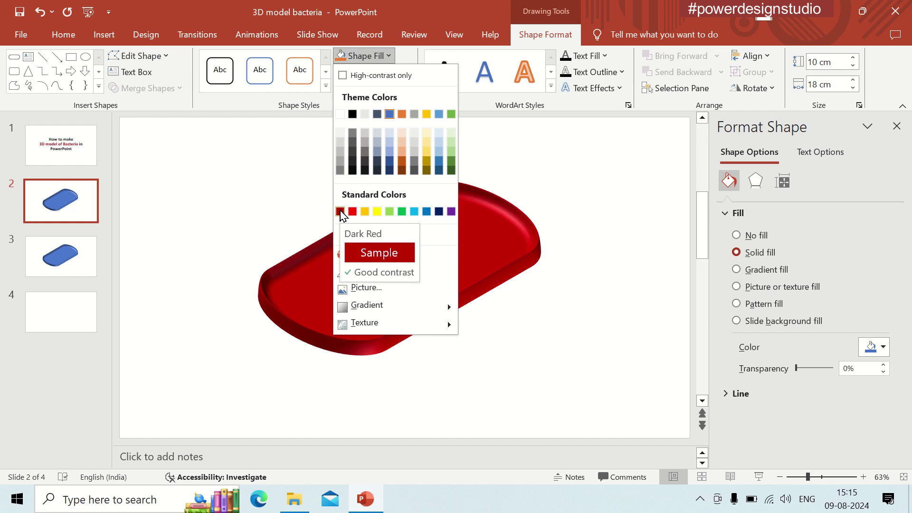
- Fill slide 2's capsule Dark Red and make slide 3's copy a gold outline with no fill
click(340, 212)
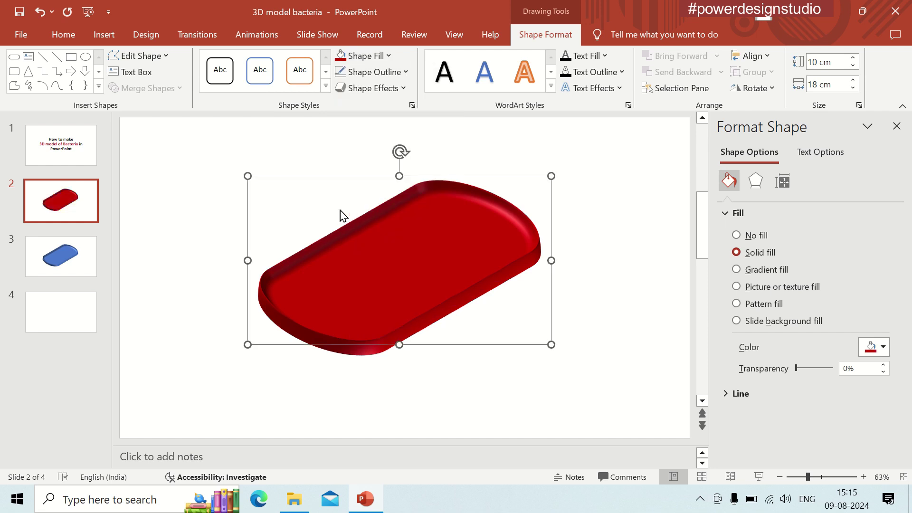
click(77, 253)
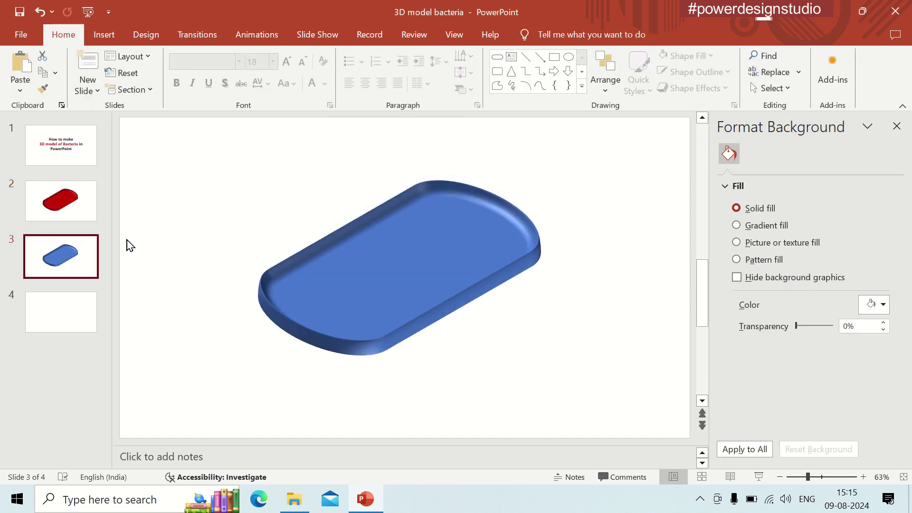
click(372, 285)
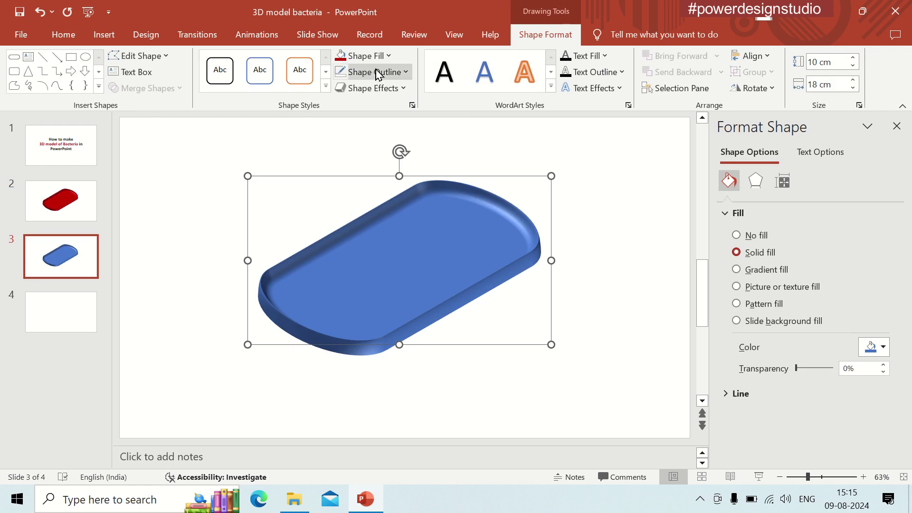
click(380, 74)
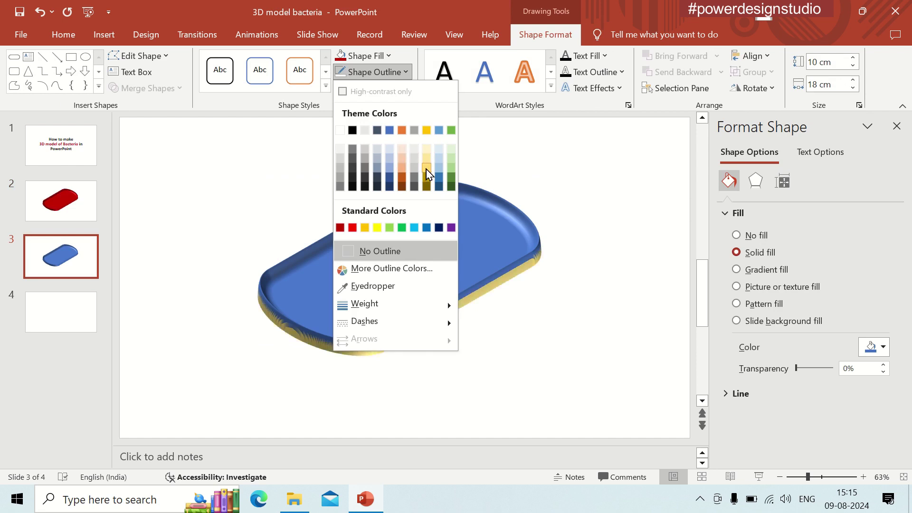
click(427, 174)
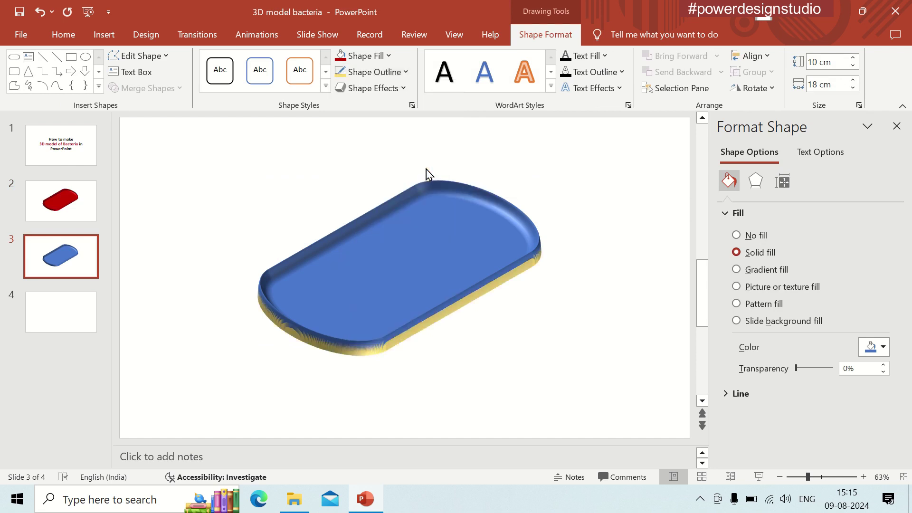
click(385, 56)
click(372, 233)
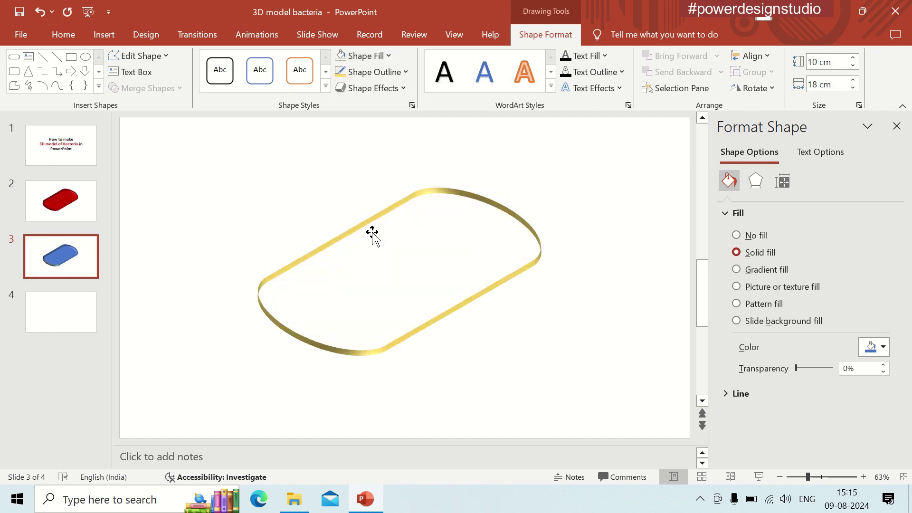
- Set the slide 3 copy's top bevel to No Bevel so it lies flat
click(756, 181)
click(748, 347)
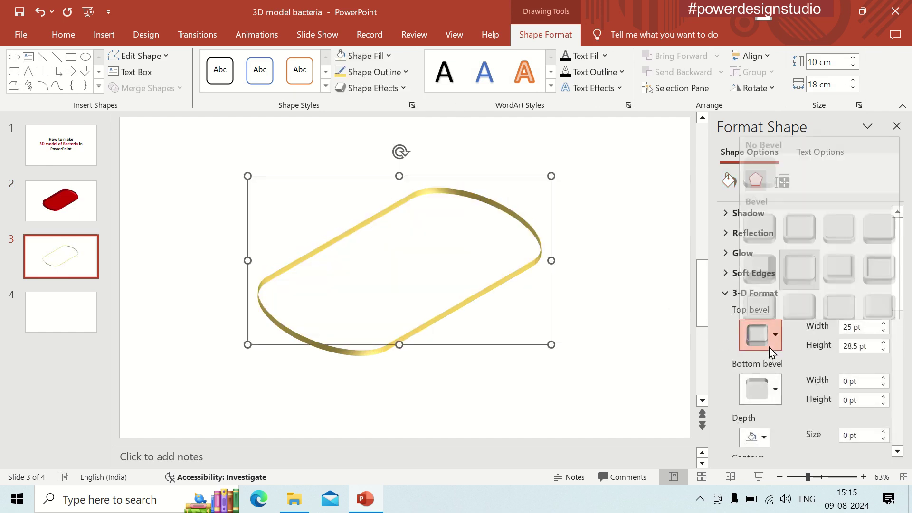
click(759, 154)
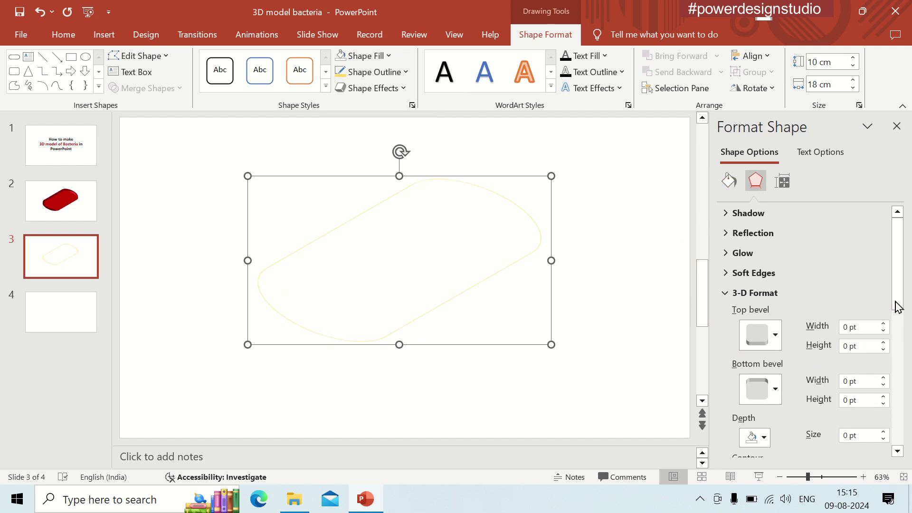
drag(897, 306, 898, 433)
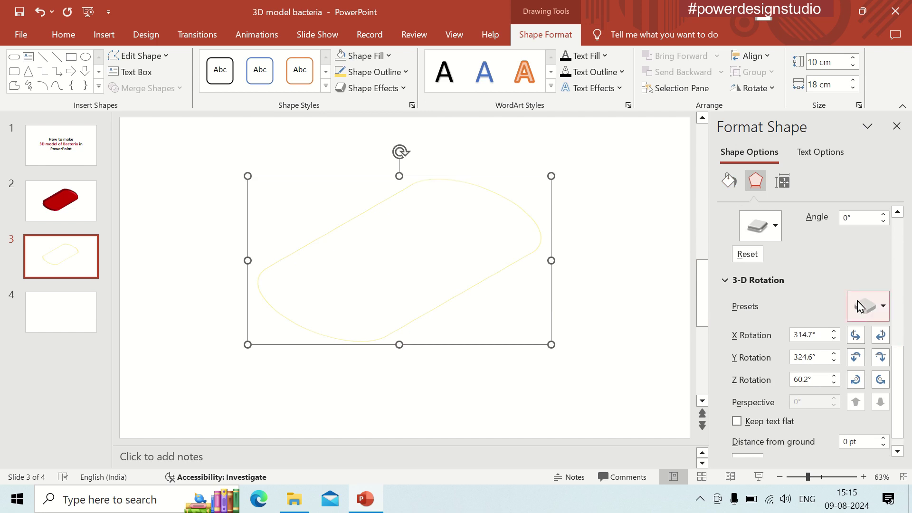
drag(896, 368, 907, 247)
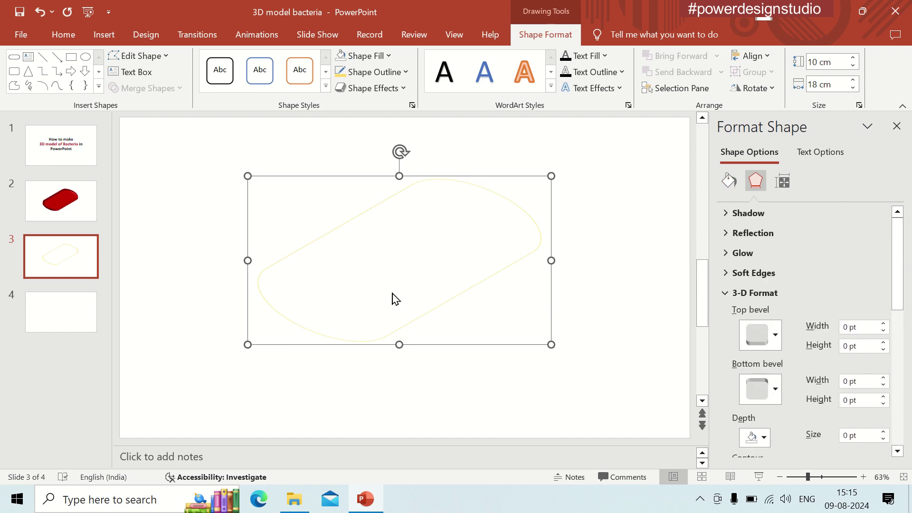
- Thicken the copy's gold outline to 20.5 pt
click(399, 74)
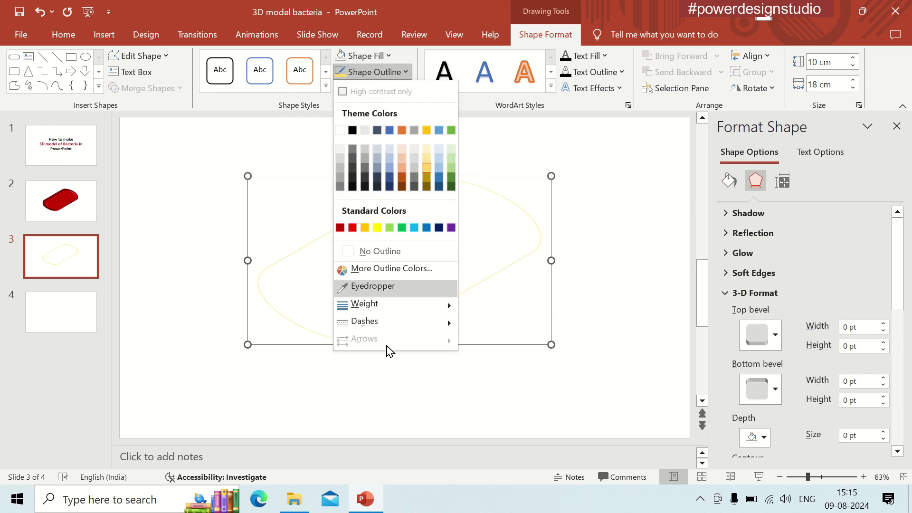
mouse_move(365, 303)
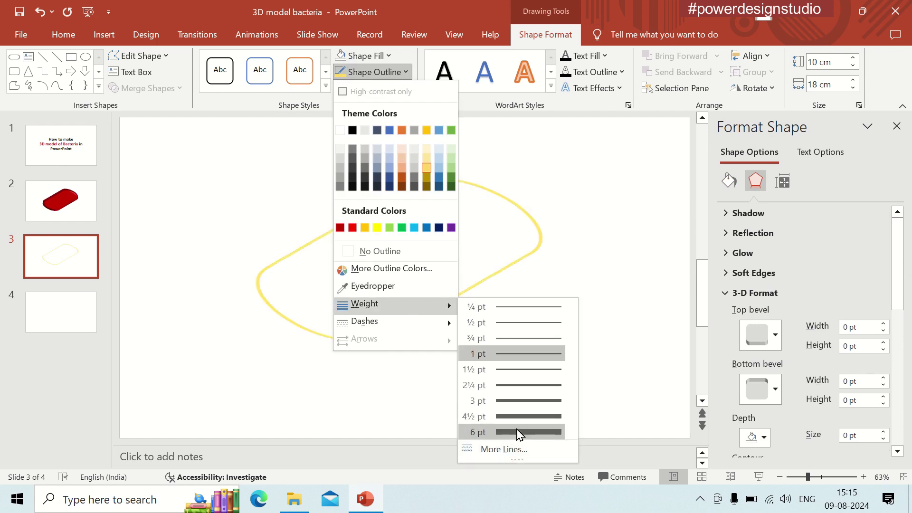
click(504, 449)
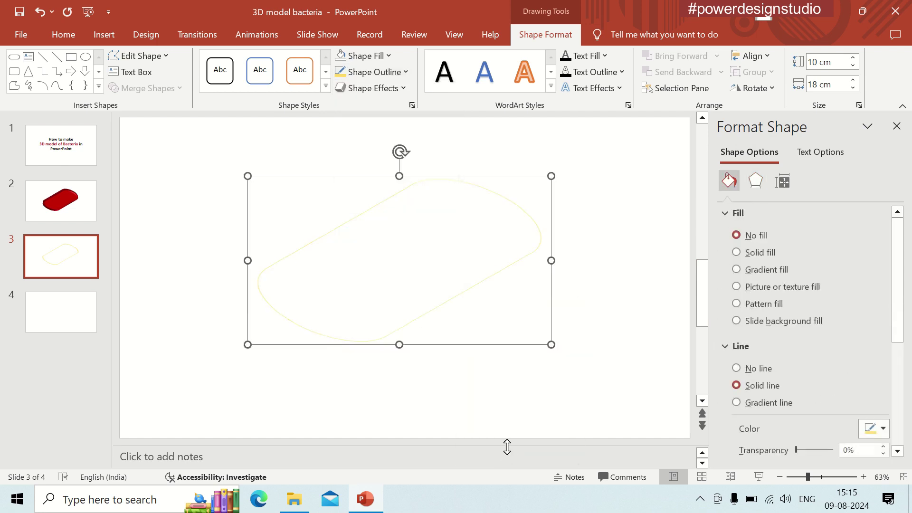
drag(897, 320, 898, 398)
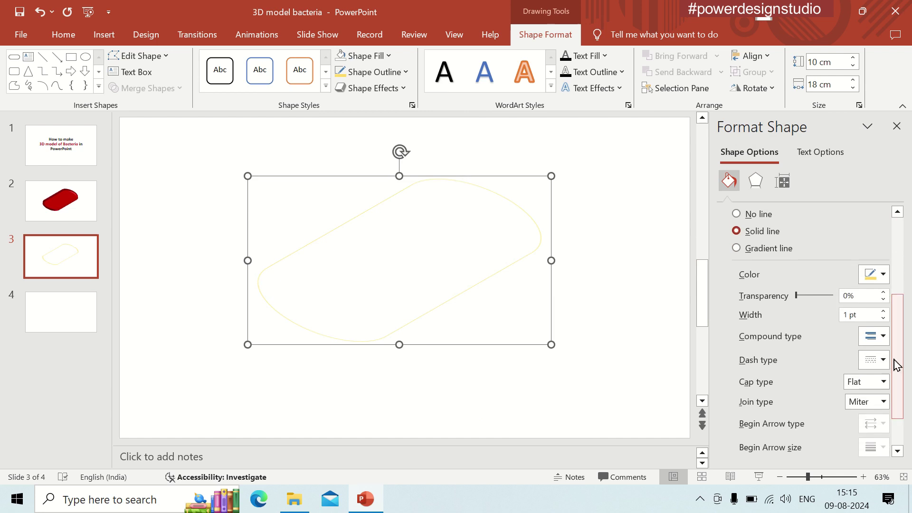
click(884, 311)
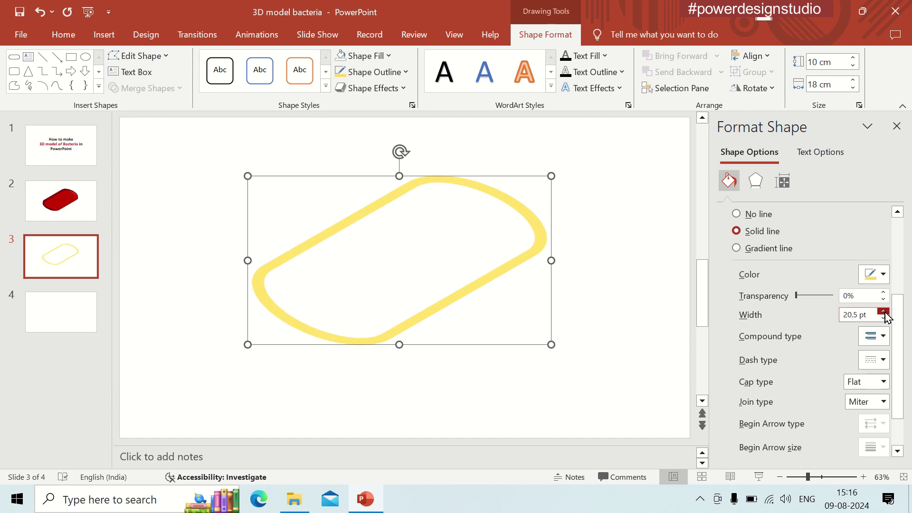
- Paste the yellow ring onto slide 2 and set its height to 10.2 cm
click(71, 209)
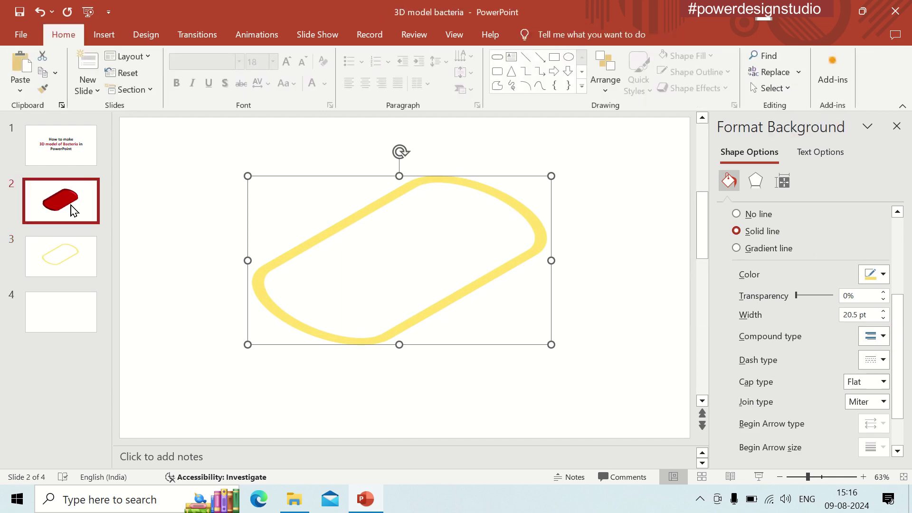
key(ctrl+v)
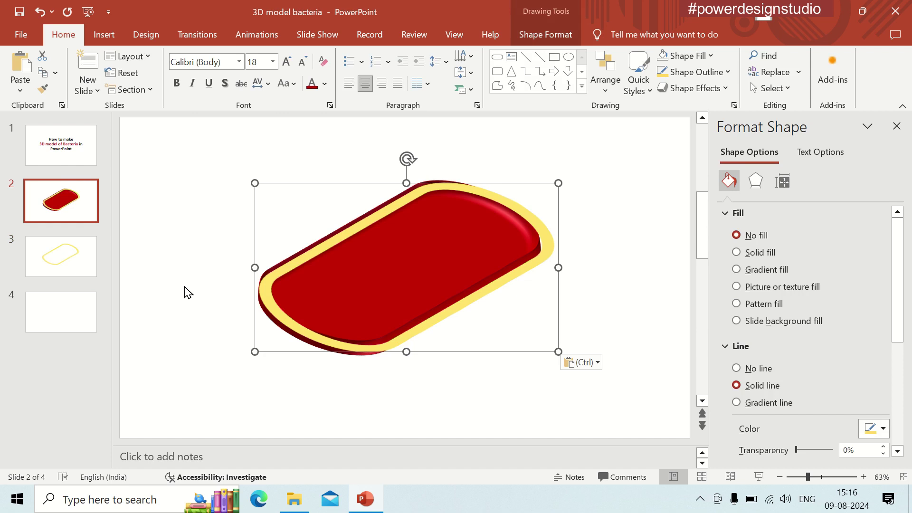
click(552, 36)
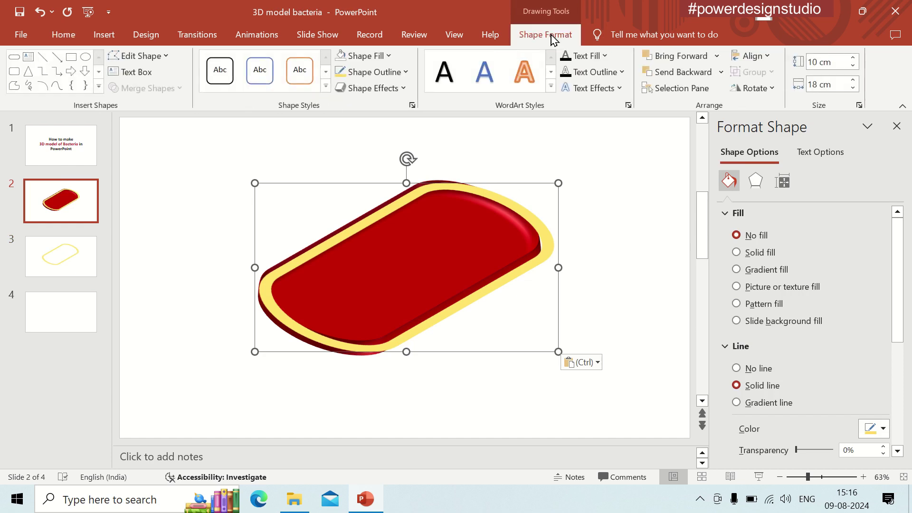
click(854, 58)
click(853, 58)
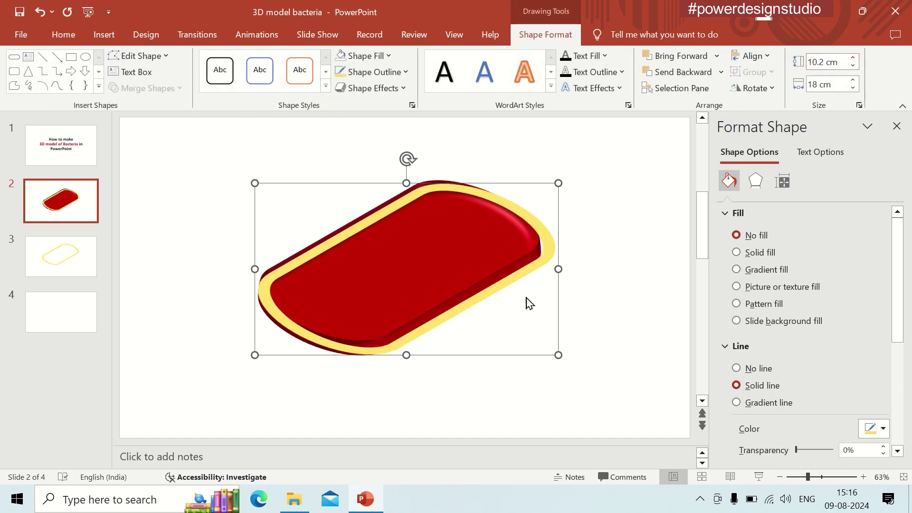
- Nudge the yellow ring into place as a rim around the red capsule's top
key(Up)
key(Left)
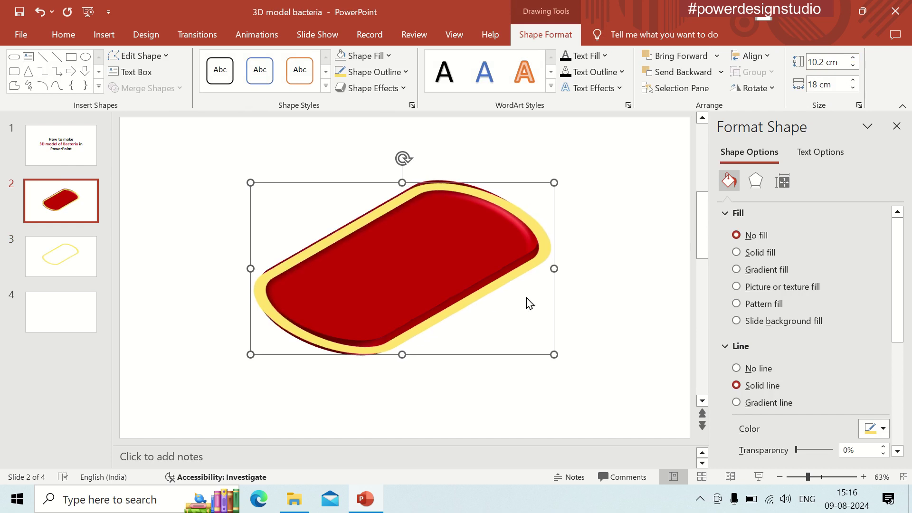
key(Up)
key(Up)
key(Up)
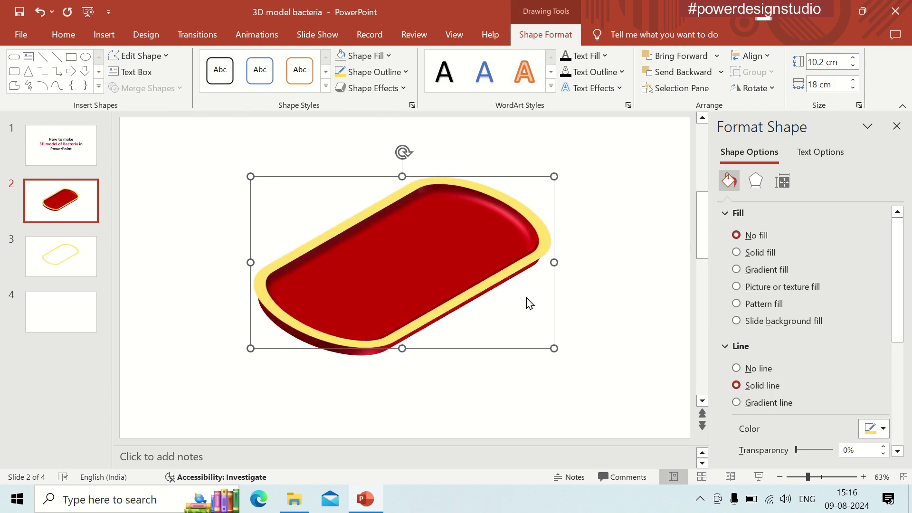
key(Up)
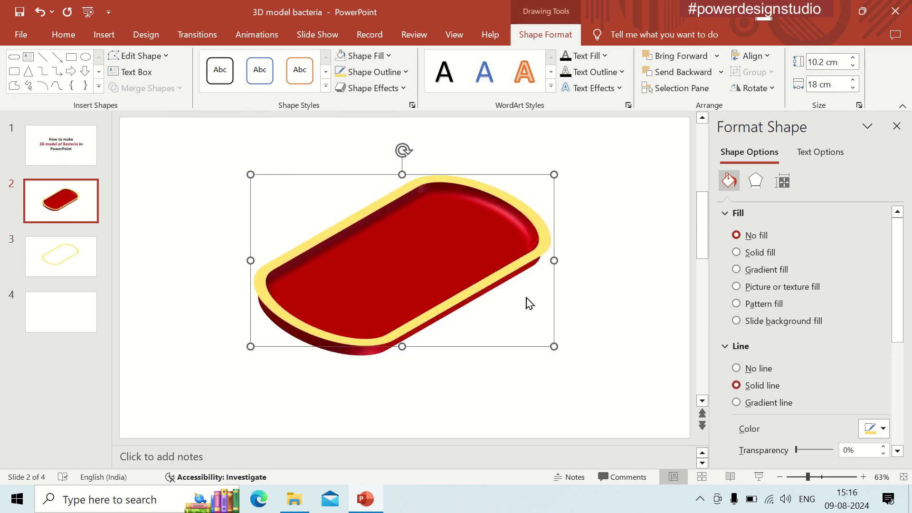
key(Up)
key(Up)
key(Up)
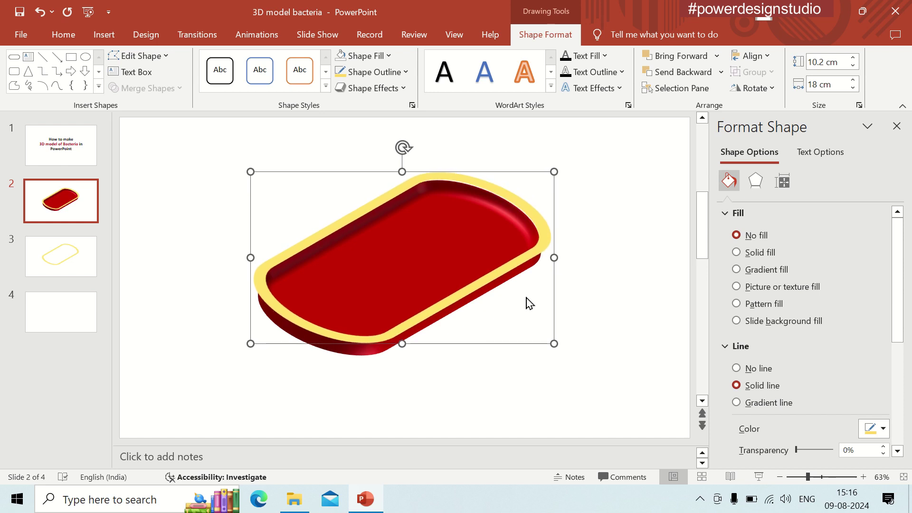
key(Down)
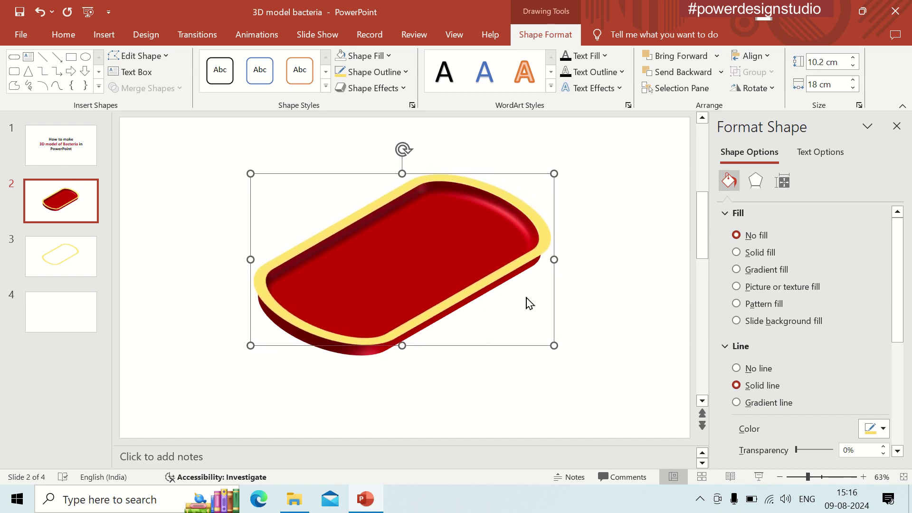
key(Down)
key(Right)
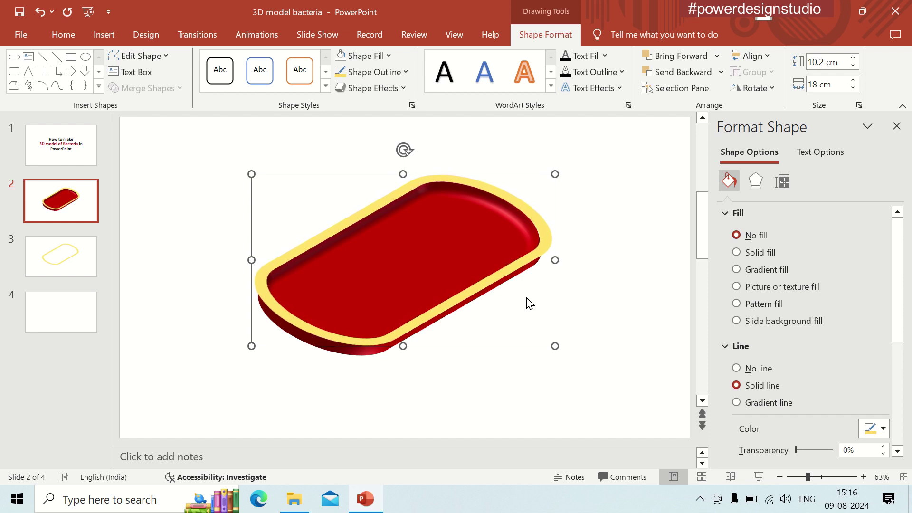
key(Right)
key(Right)
key(Right)
key(Right)
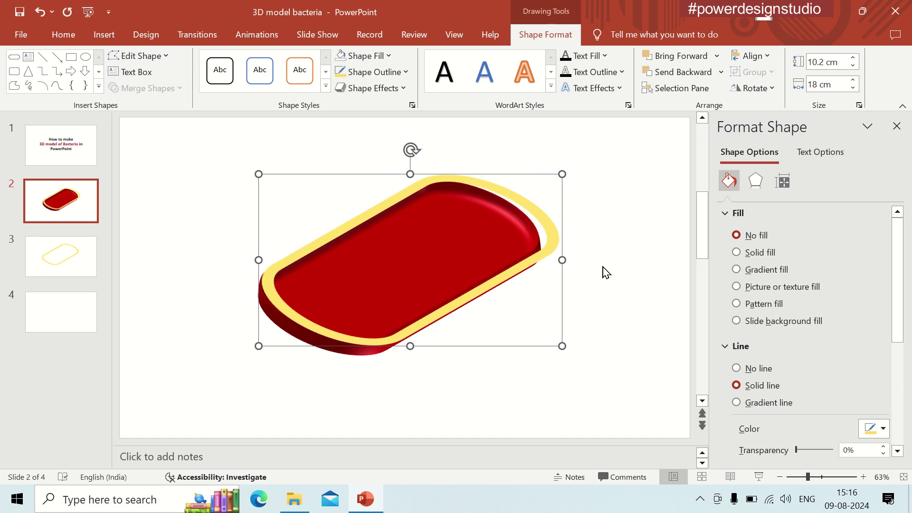
key(Left)
key(Left)
key(Left)
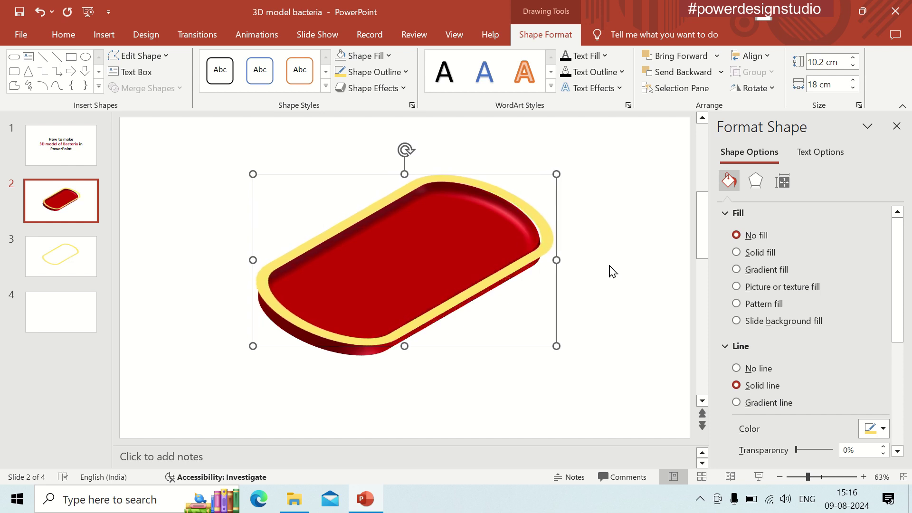
key(Left)
key(Left)
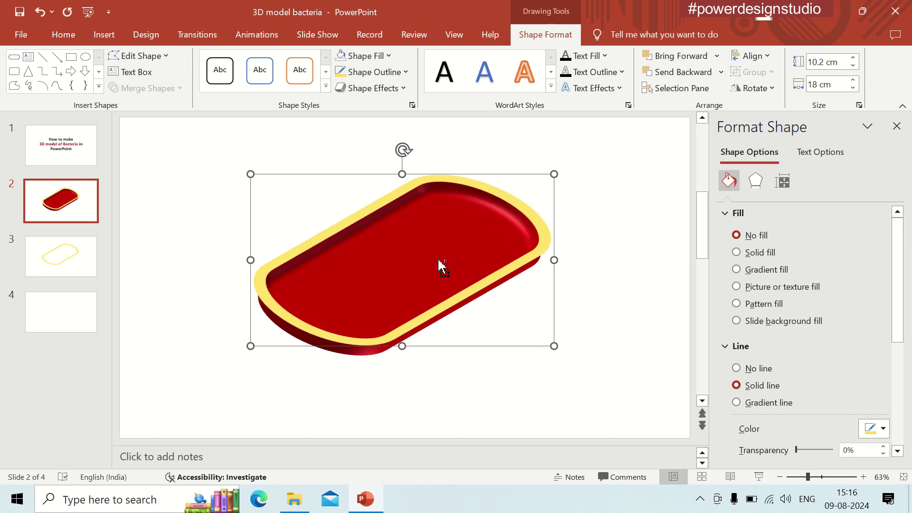
- Duplicate the yellow ring and give the copy an Orange, Accent 2, Lighter 40% outline
drag(432, 254, 440, 262)
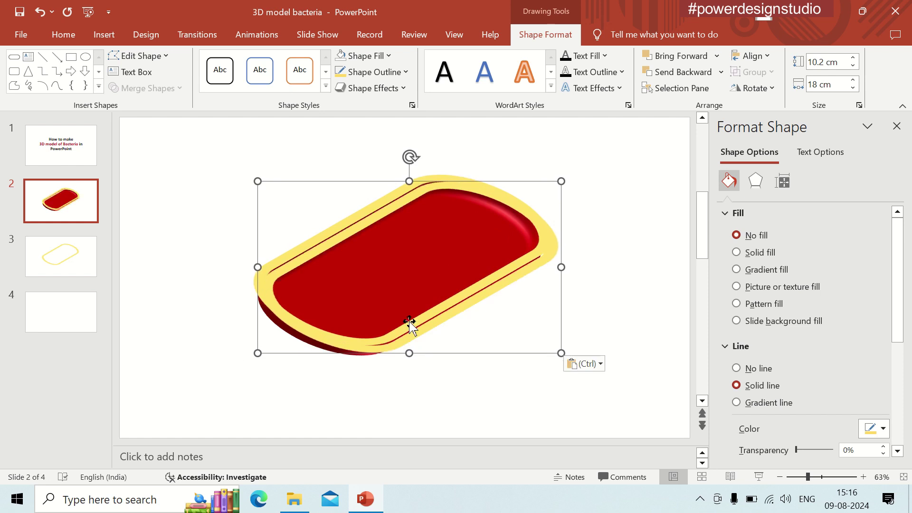
drag(428, 331, 448, 340)
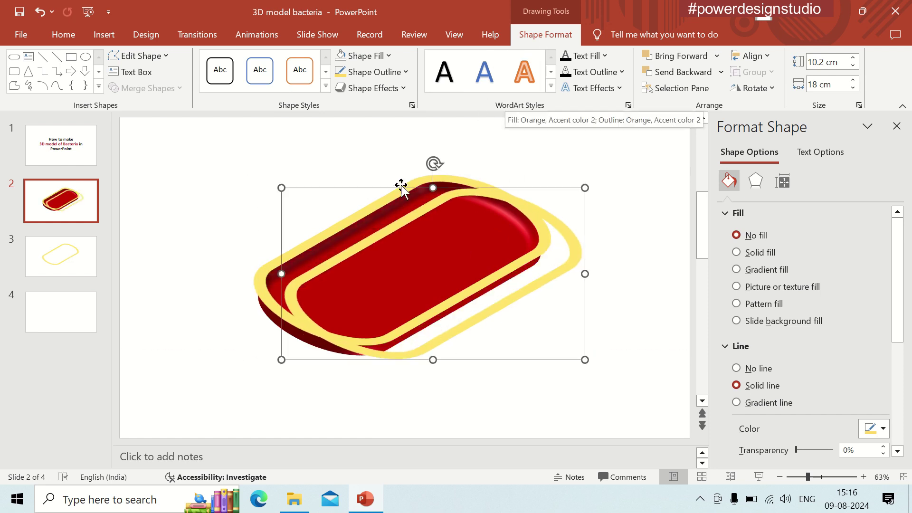
click(418, 183)
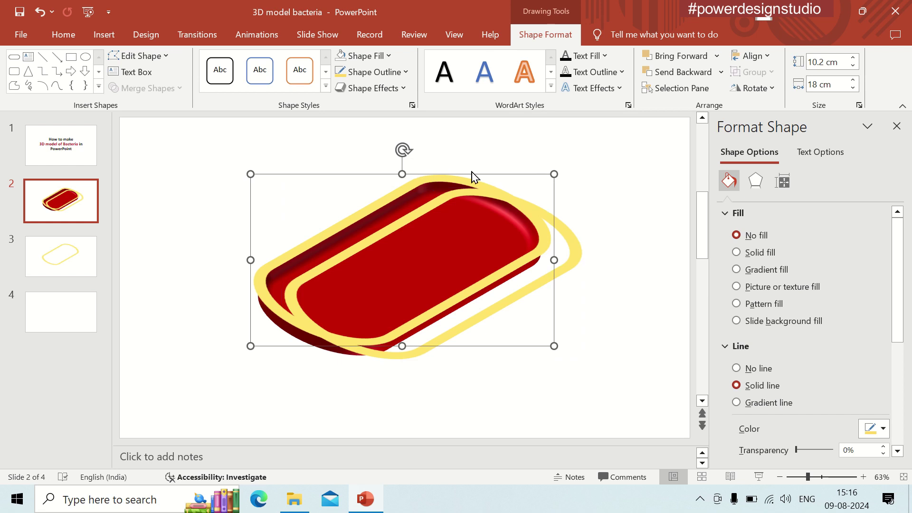
click(574, 237)
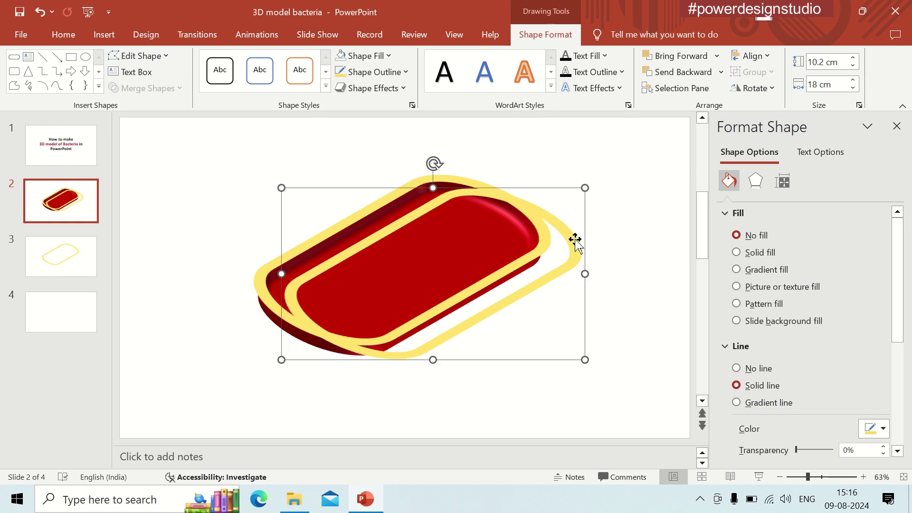
click(405, 71)
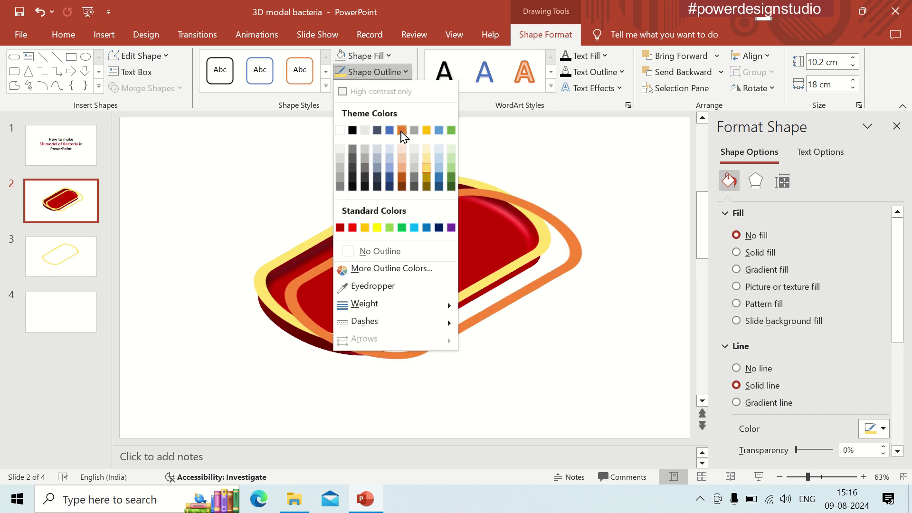
click(402, 168)
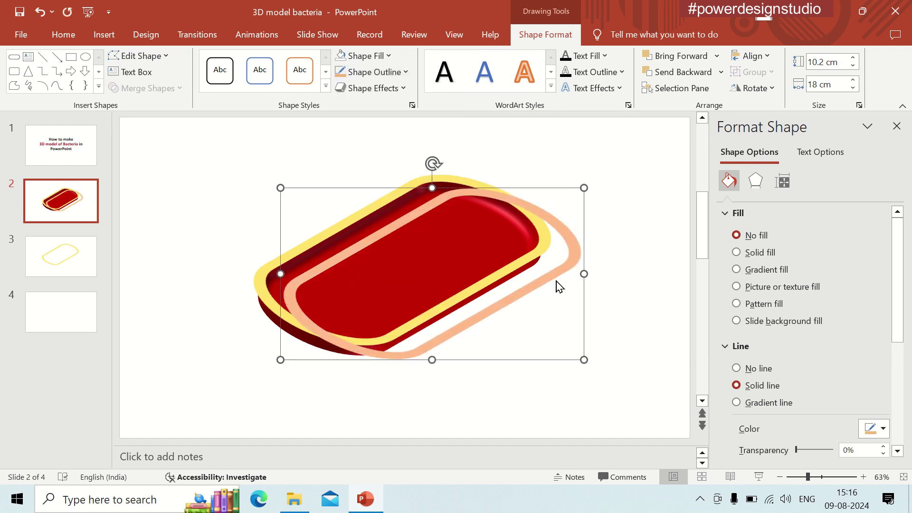
- Nudge the peach ring to sit just above and outside the yellow rim
key(Left)
key(Left)
key(Left)
key(Up)
key(Up)
key(Up)
key(Down)
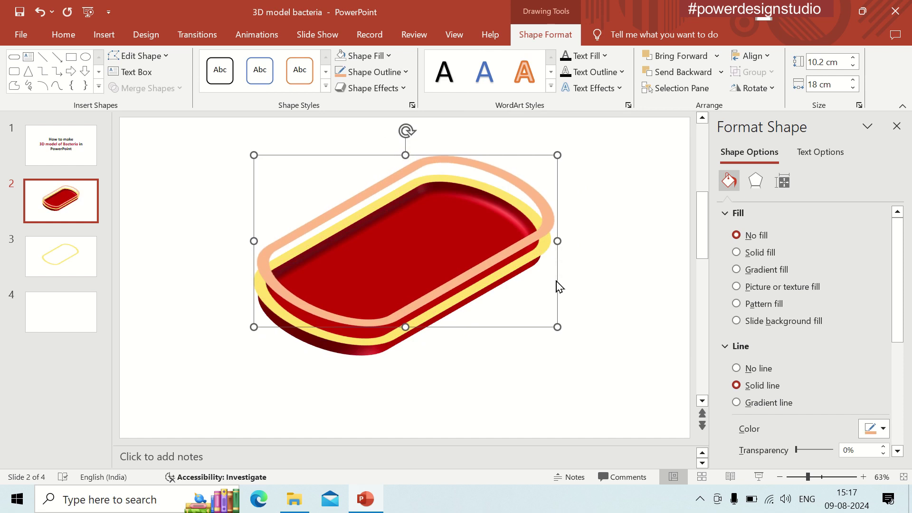
key(Down)
key(Down)
key(Down)
key(Down)
key(Down)
key(Left)
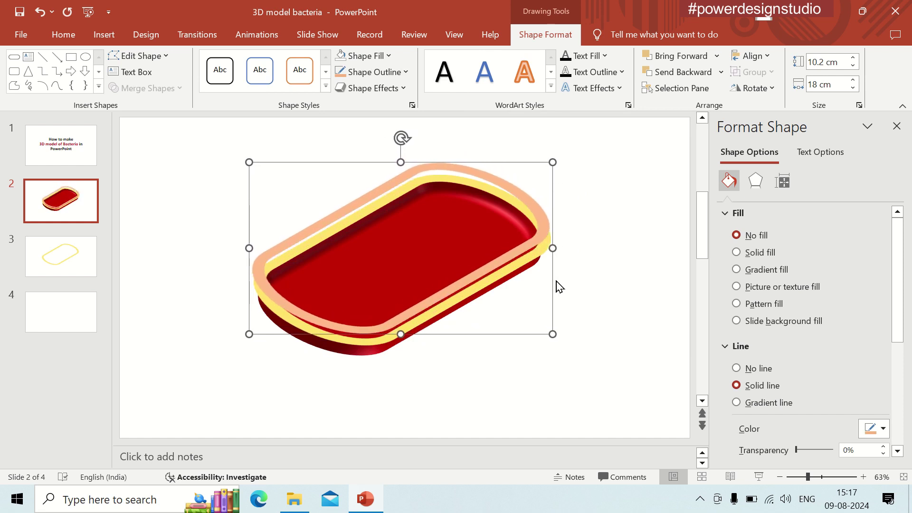
key(Left)
- Raise the peach ring's height toward 11.6 cm with the Shape Height spinner
click(853, 57)
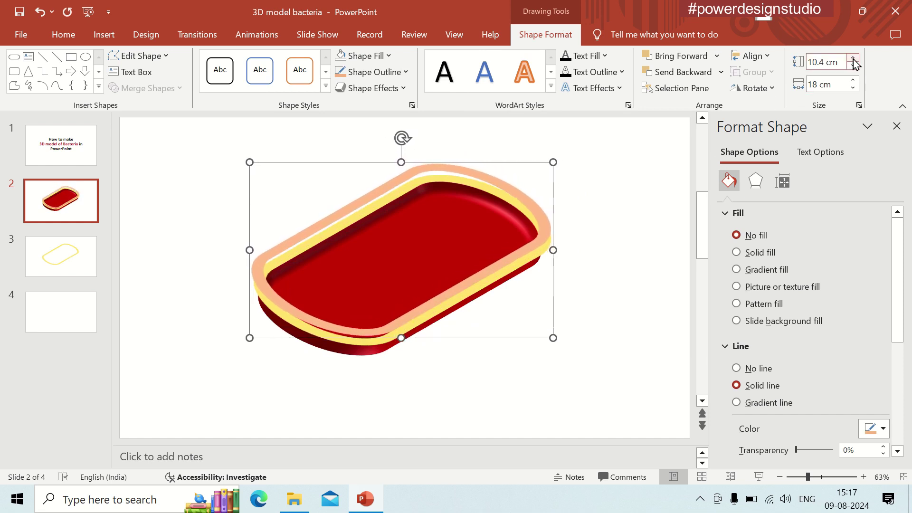
click(853, 58)
click(853, 58)
click(853, 58)
click(854, 58)
click(853, 58)
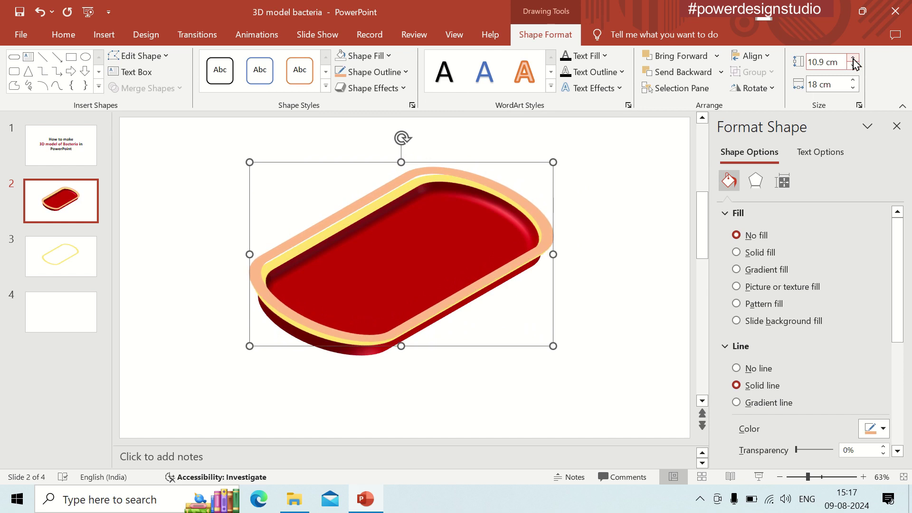
click(853, 58)
click(853, 58)
click(854, 58)
click(854, 58)
click(853, 58)
click(854, 58)
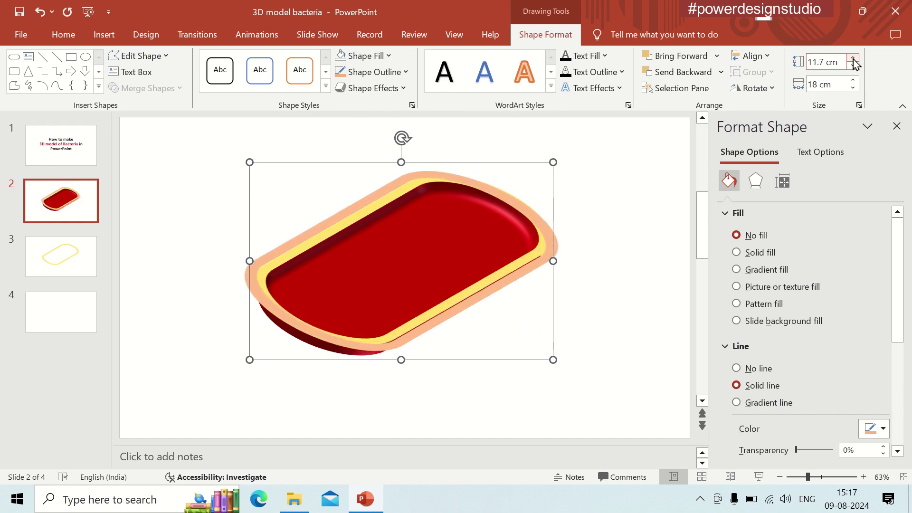
- Widen the ring to 19 cm and nudge it left to centre it on the rim
click(853, 65)
click(853, 80)
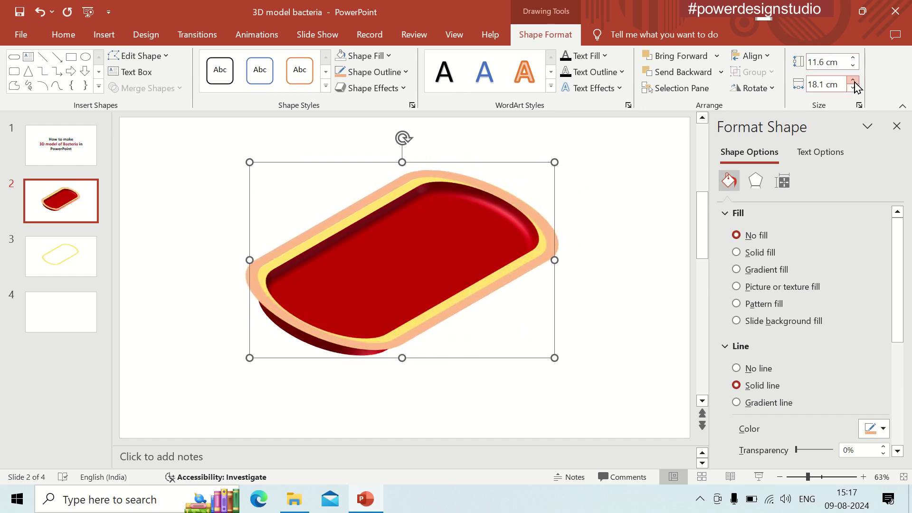
click(854, 80)
click(853, 81)
click(853, 80)
click(853, 80)
click(854, 81)
click(853, 80)
click(854, 81)
click(853, 81)
click(854, 81)
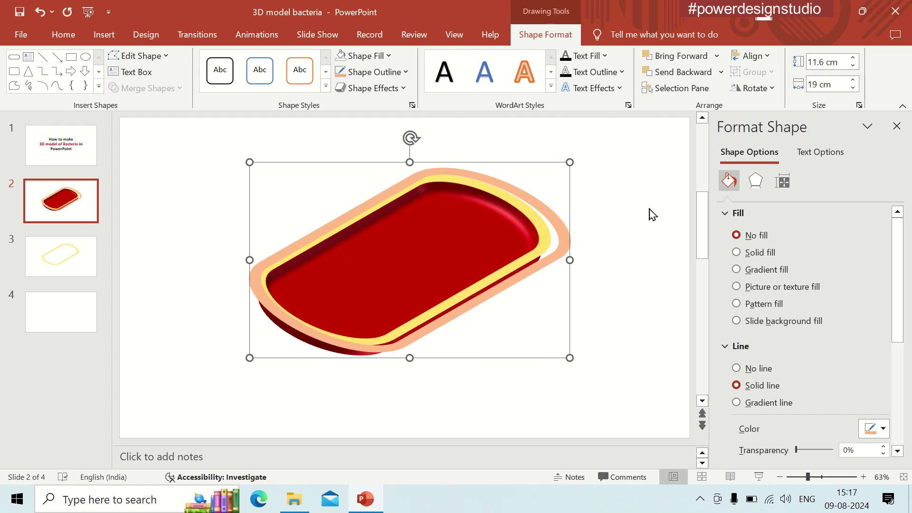
key(Left)
key(Left)
key(Left)
key(Left)
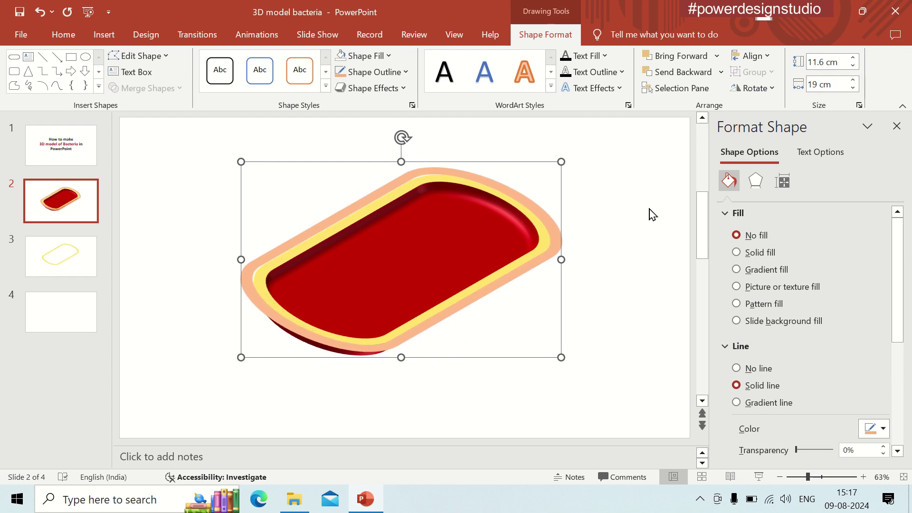
key(Left)
click(375, 71)
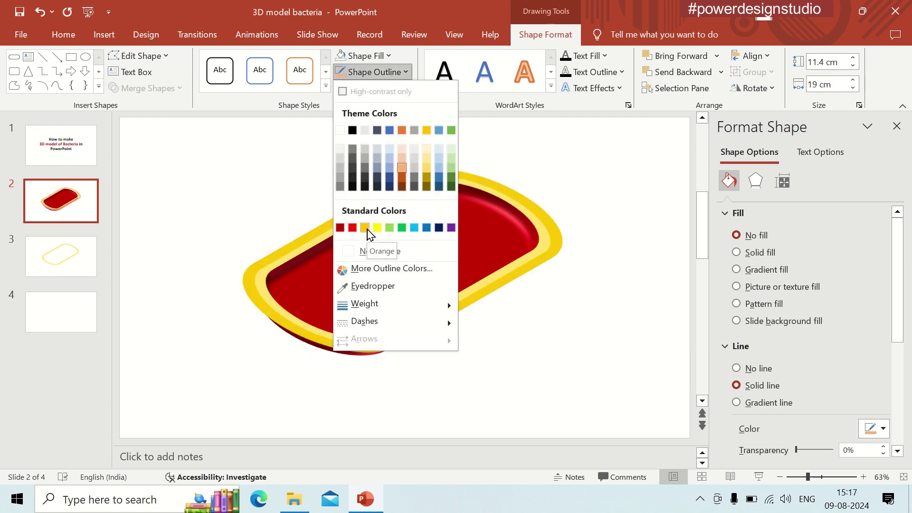
- Try an orange outline on the ring, then a magenta one from More Outline Colors
click(365, 227)
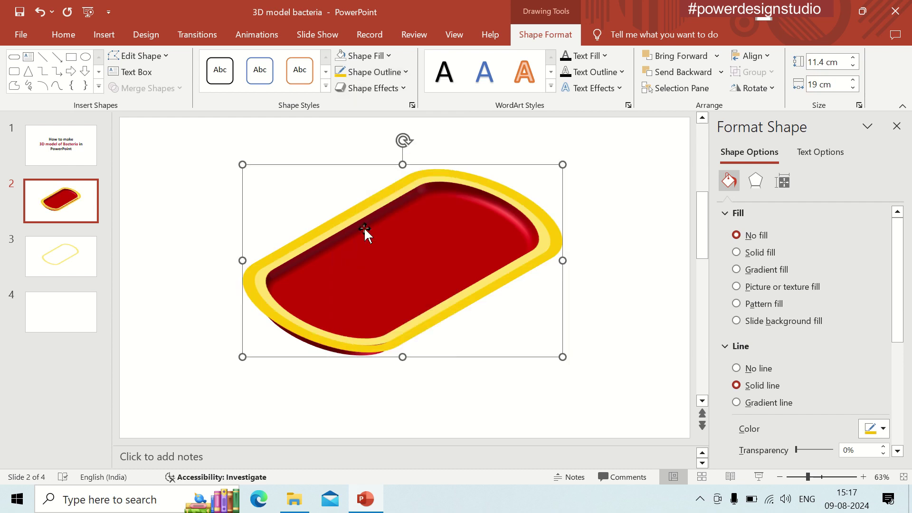
click(405, 72)
click(392, 268)
drag(441, 112, 574, 108)
click(516, 129)
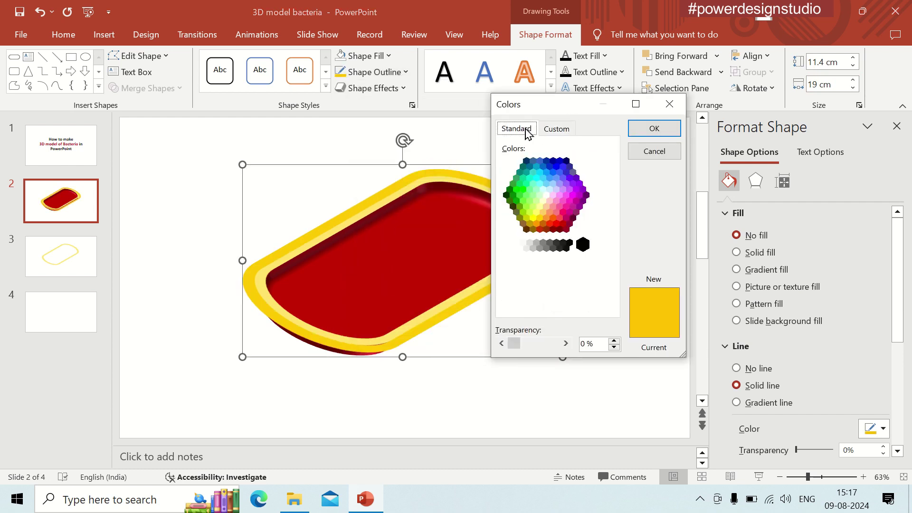
click(573, 196)
click(654, 129)
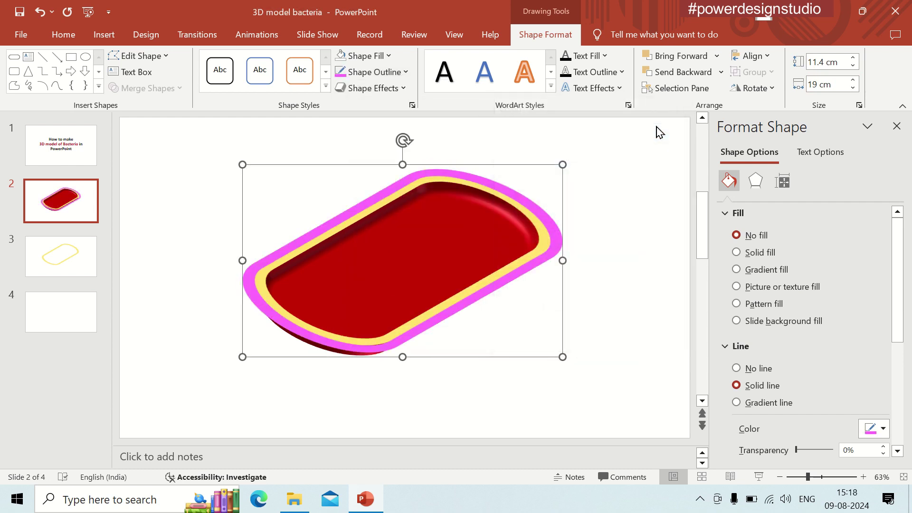
- Try purple and then pink outlines on the ring
click(405, 72)
click(392, 308)
click(570, 189)
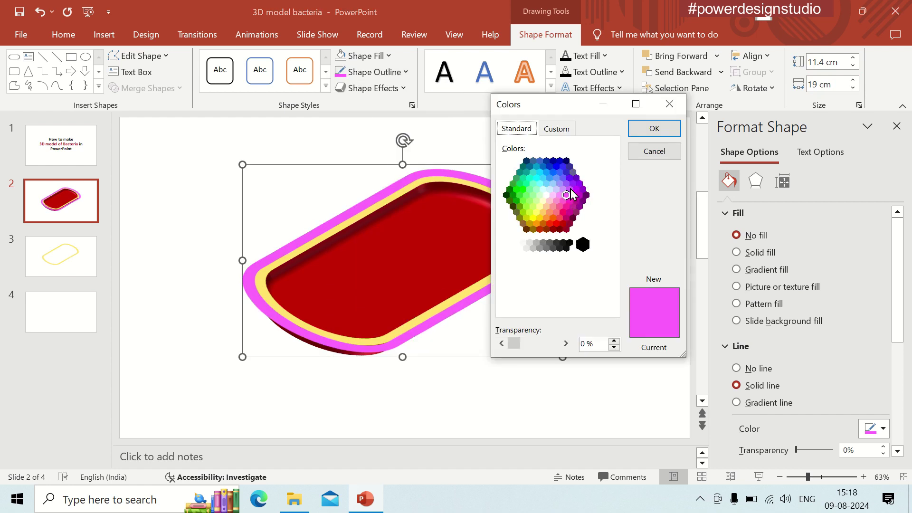
click(654, 128)
click(404, 72)
click(392, 308)
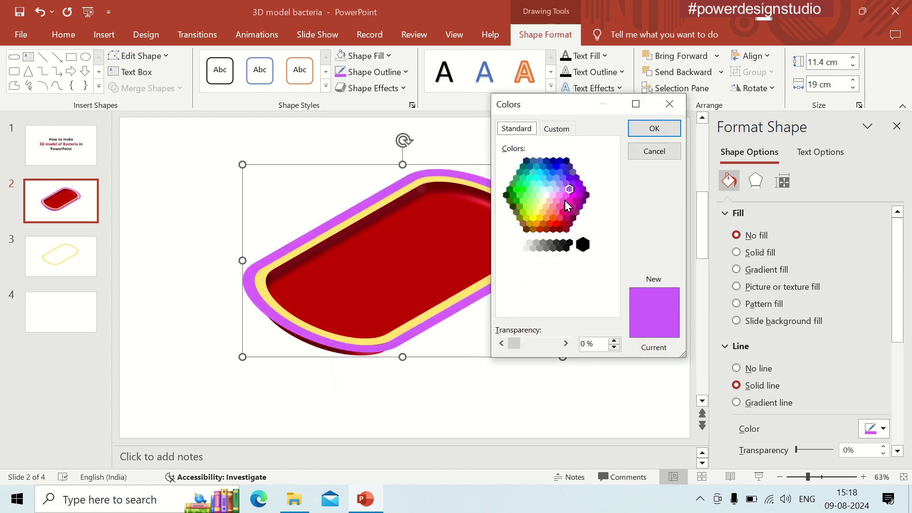
click(652, 130)
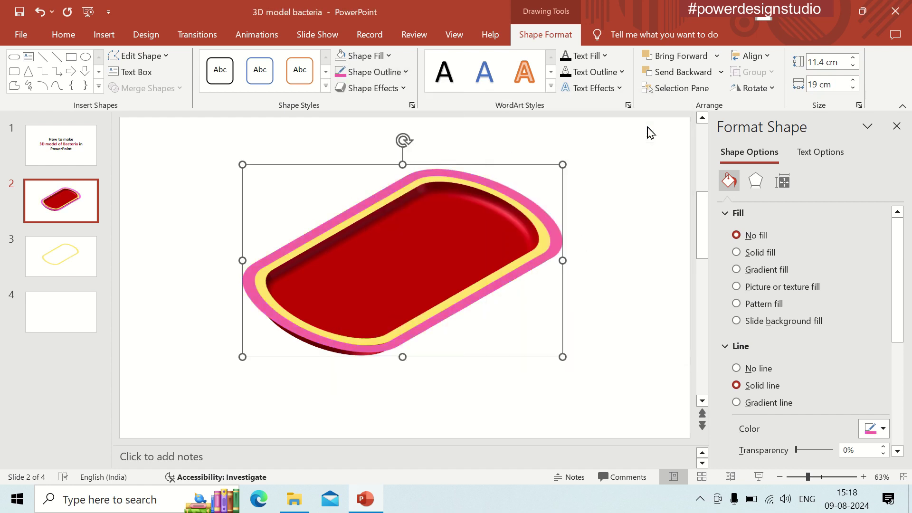
- Try a deep magenta-pink outline, then settle on gold and deselect the ring
click(381, 74)
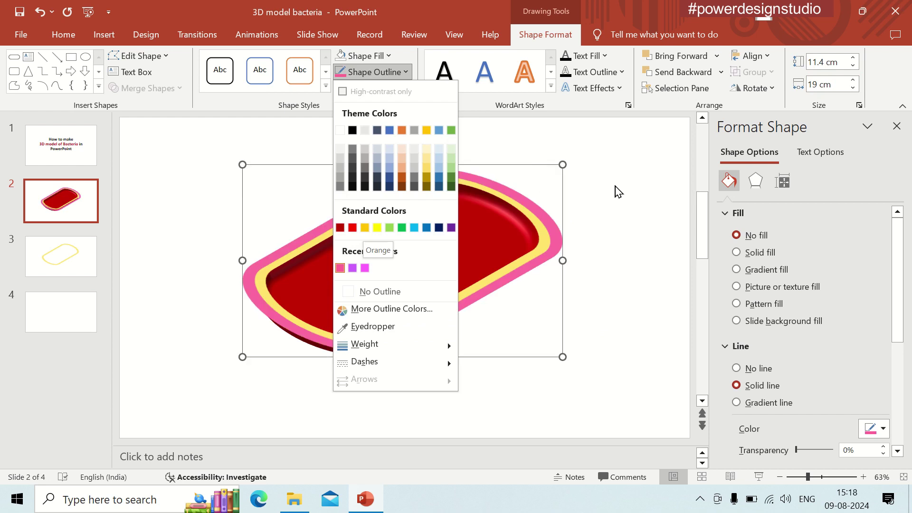
click(391, 309)
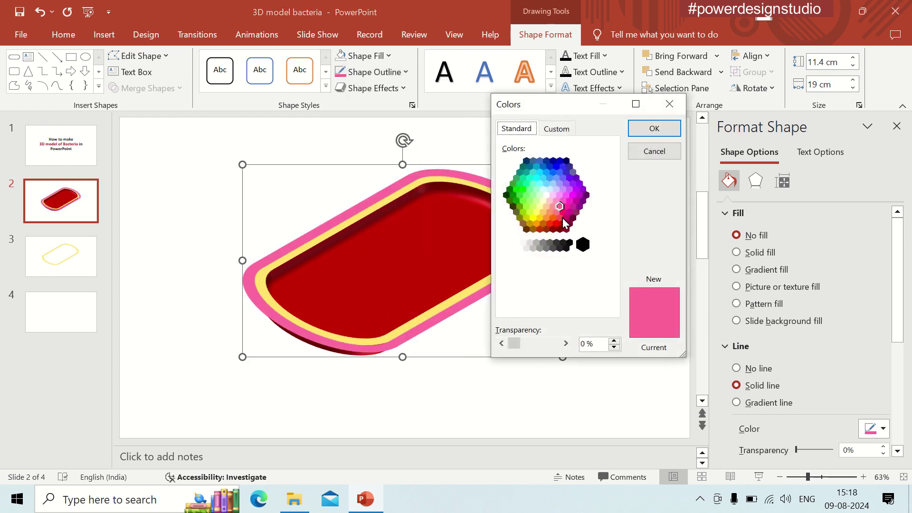
click(563, 213)
click(652, 130)
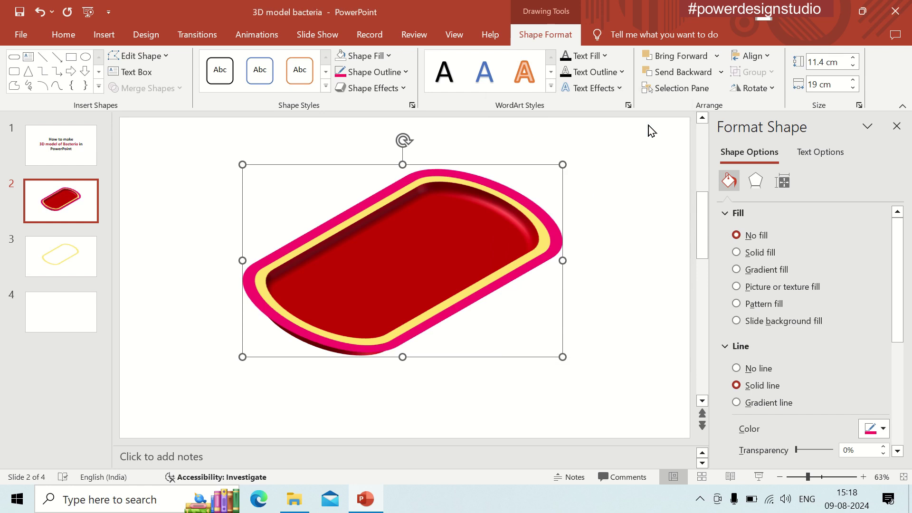
click(375, 72)
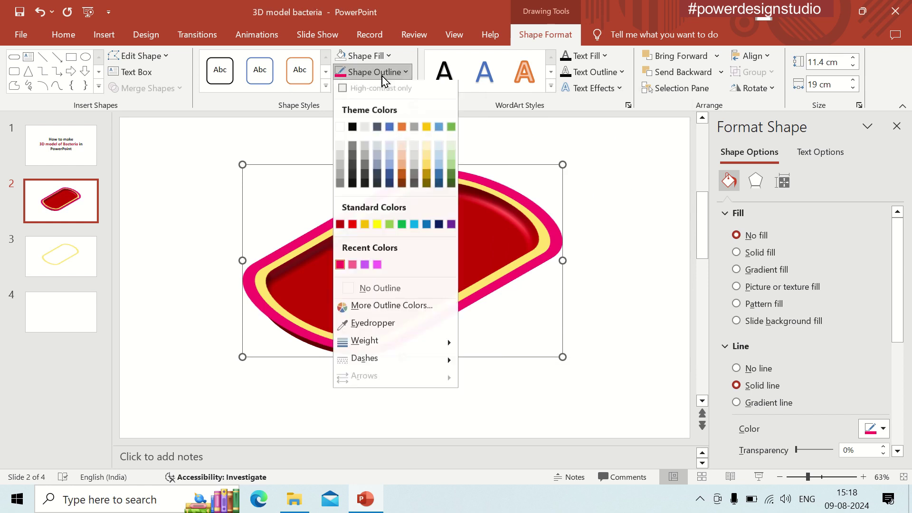
click(364, 228)
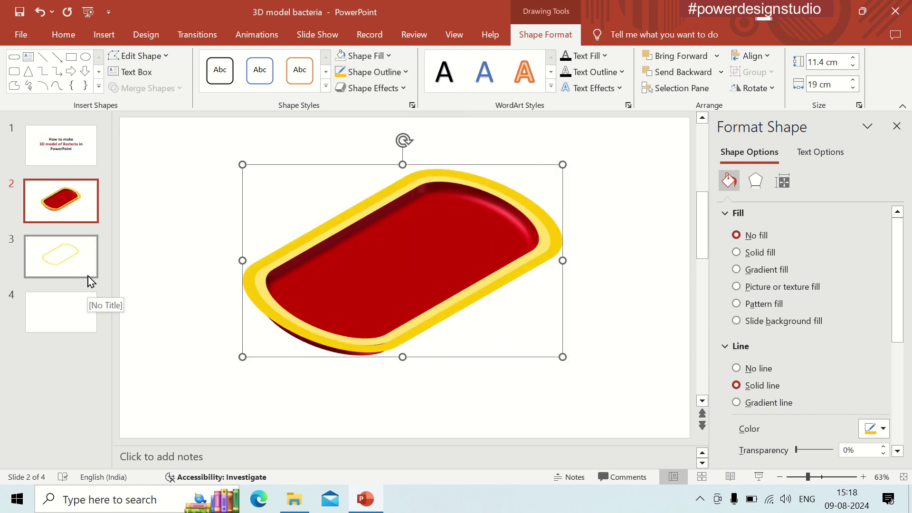
click(237, 338)
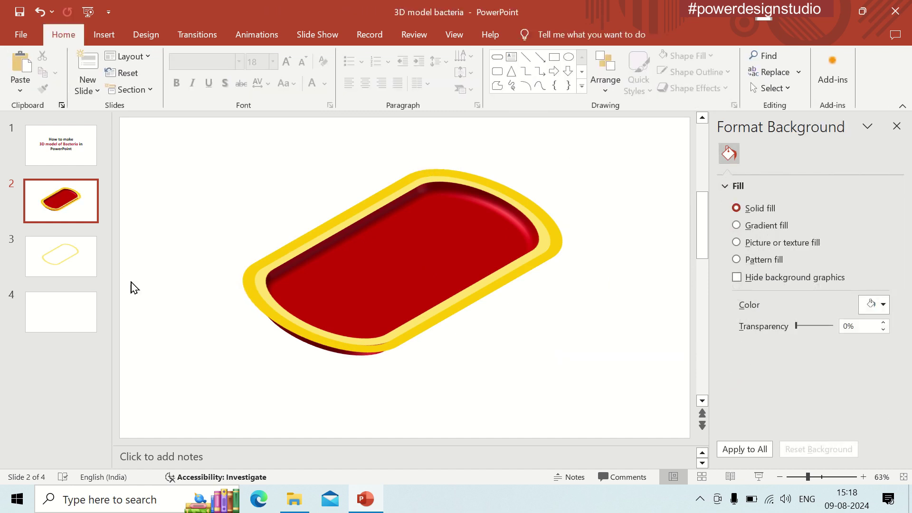
- On slide 3, fill the capsule shape dark red and set its outline to No Outline
click(70, 265)
click(391, 331)
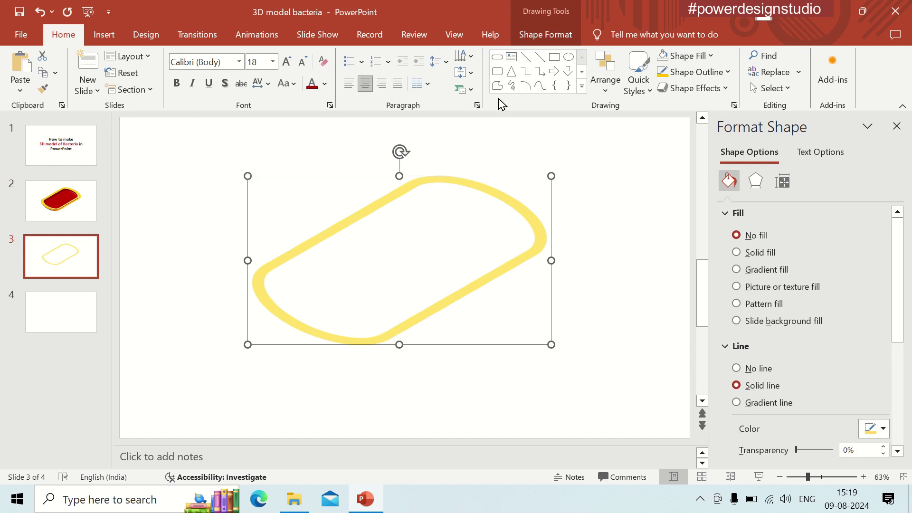
click(545, 35)
click(365, 56)
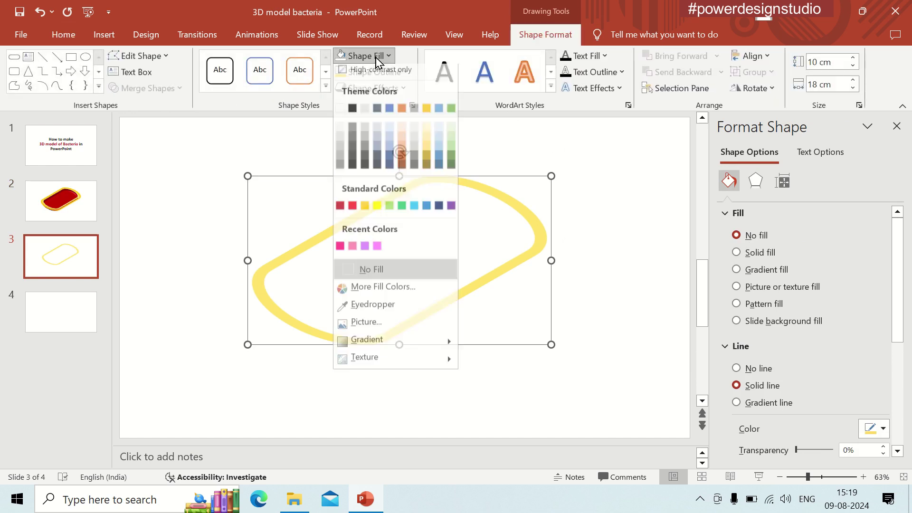
click(342, 210)
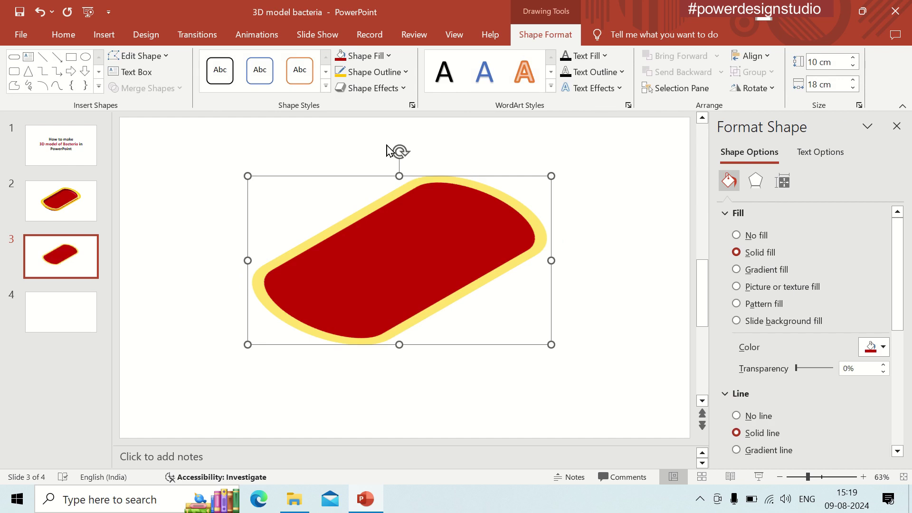
click(380, 73)
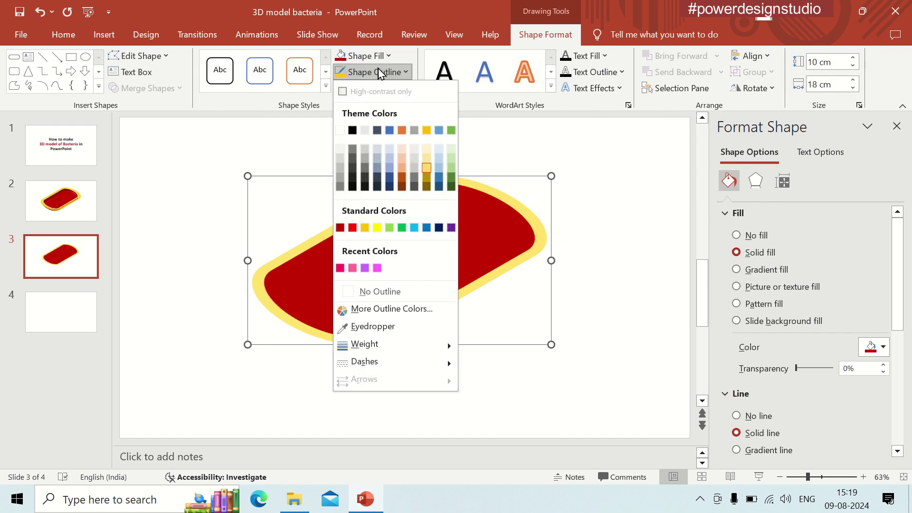
click(379, 292)
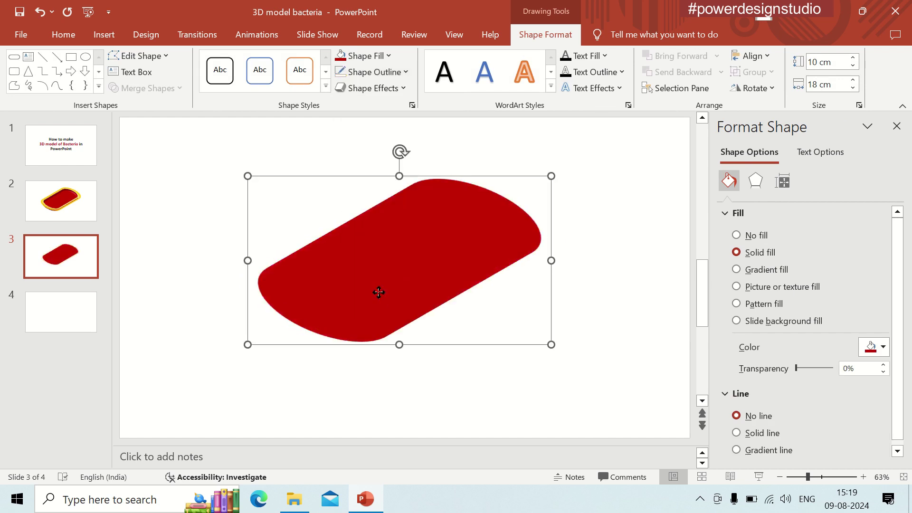
click(755, 181)
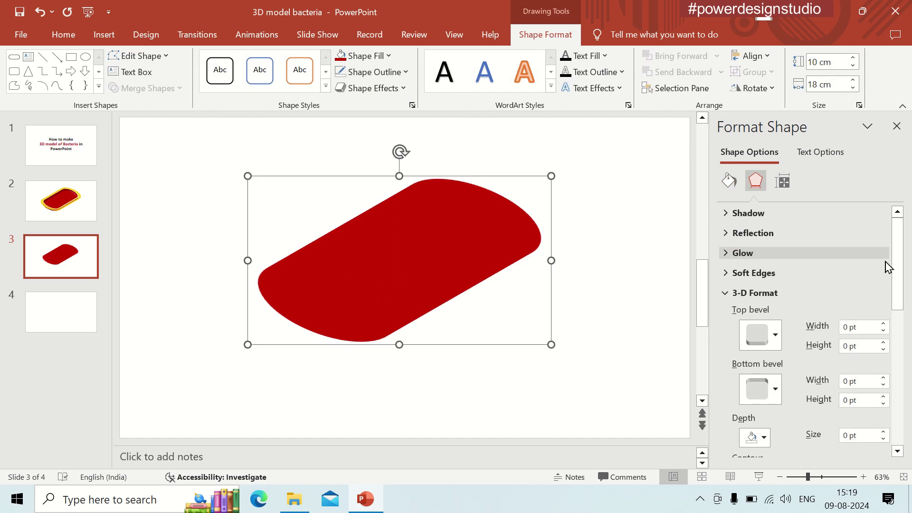
- Apply a Bottom bevel preset to the red capsule and enter 70 in a bevel field
click(765, 400)
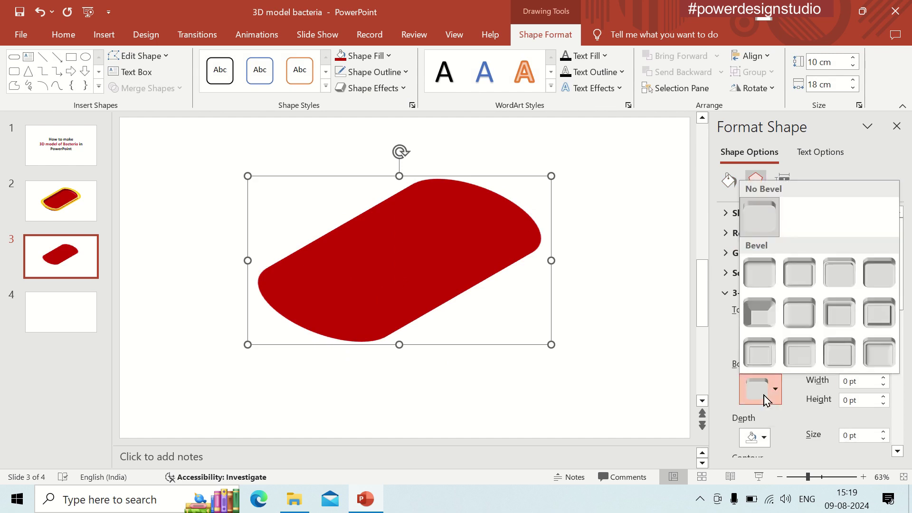
click(759, 281)
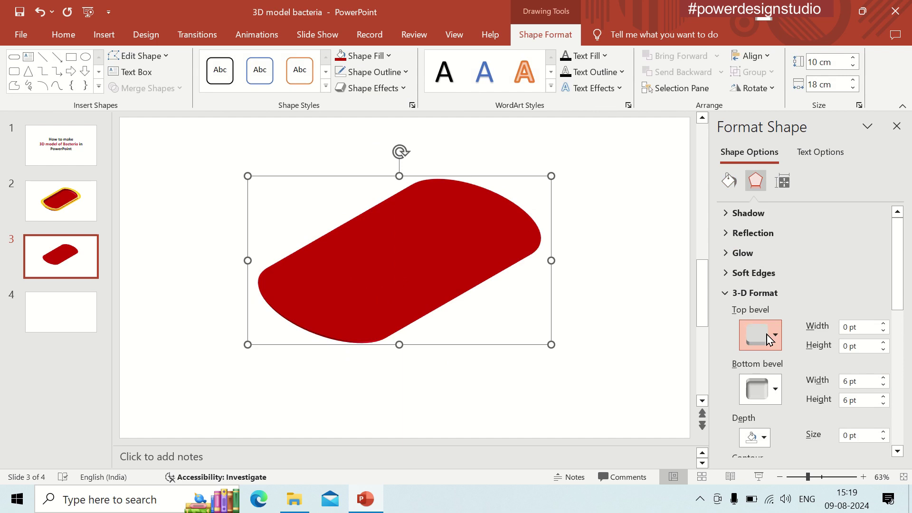
click(760, 335)
click(758, 162)
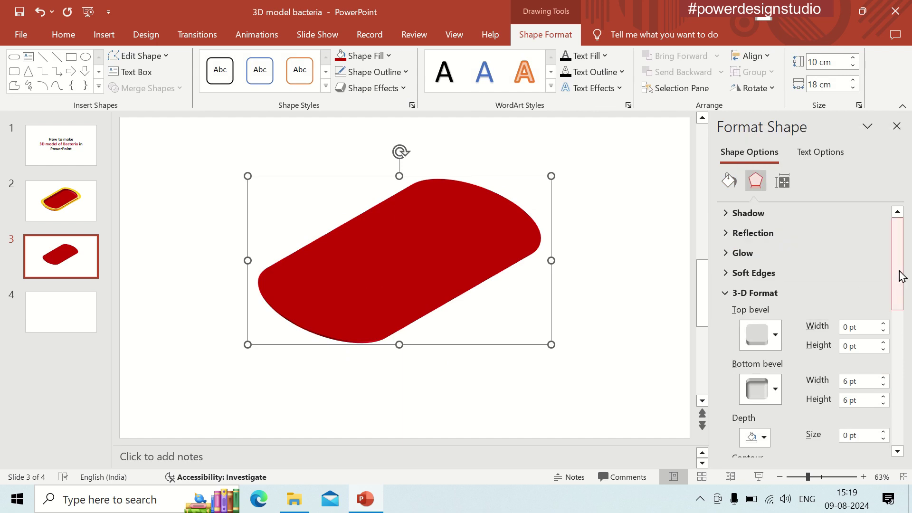
mouse_move(898, 275)
mouse_down()
mouse_move(901, 345)
mouse_move(899, 285)
mouse_move(780, 296)
mouse_up()
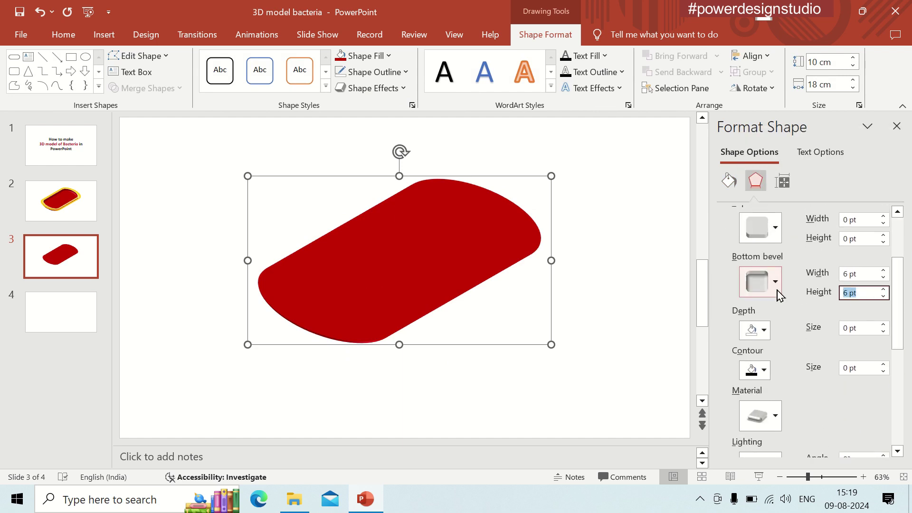
text(70)
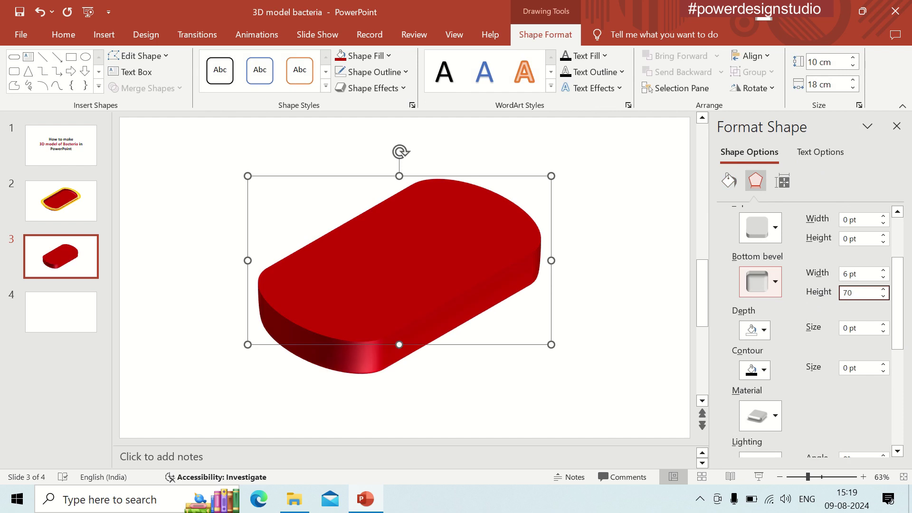
- Widen the bottom bevel to 31.5 pt and raise its height to about 100 pt
click(884, 272)
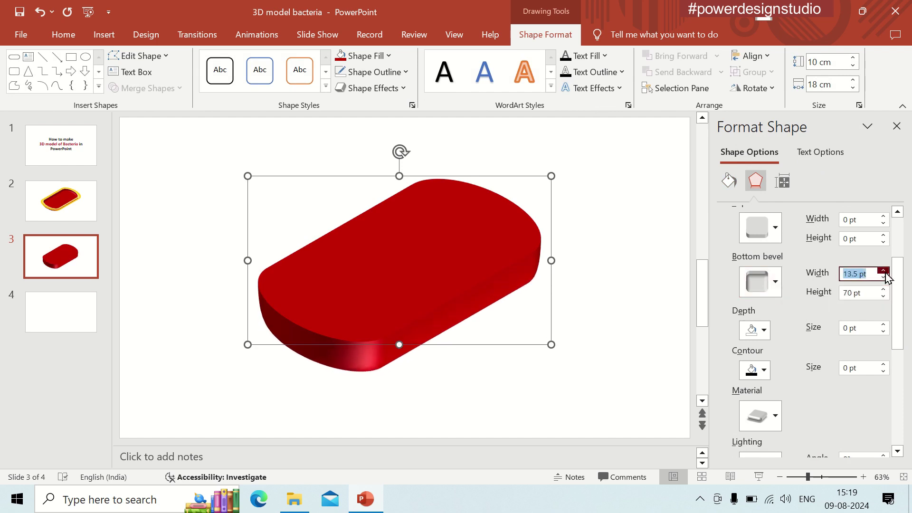
click(884, 271)
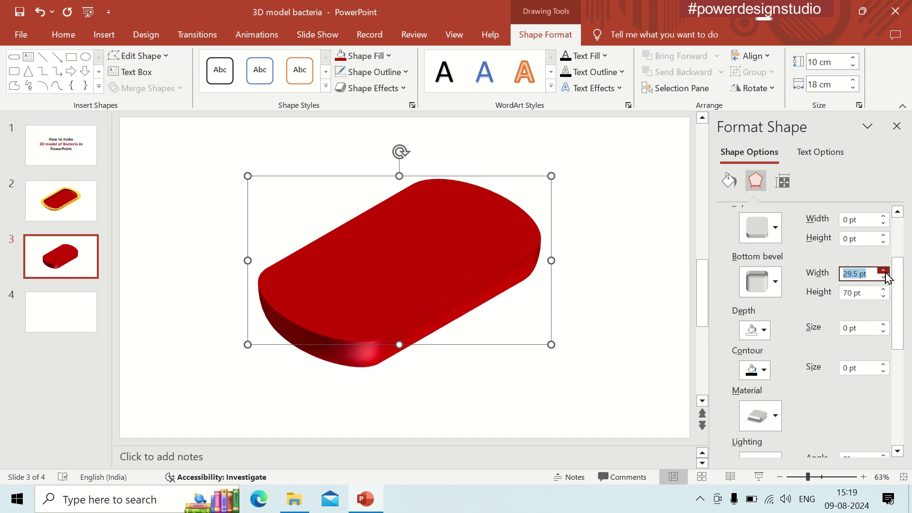
click(884, 272)
click(883, 271)
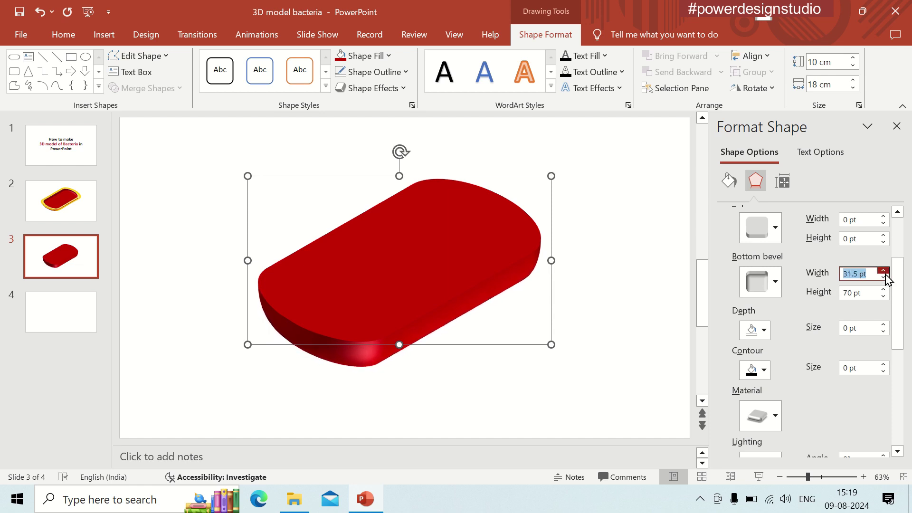
click(883, 290)
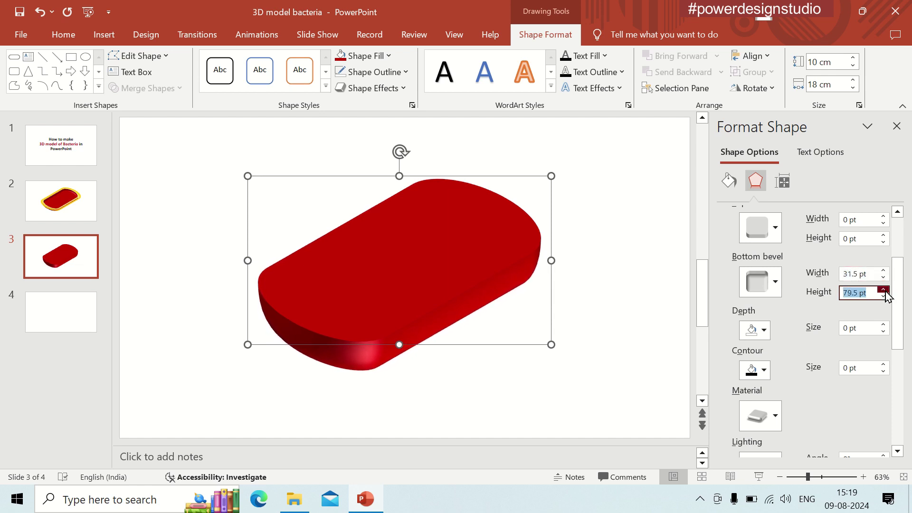
click(883, 289)
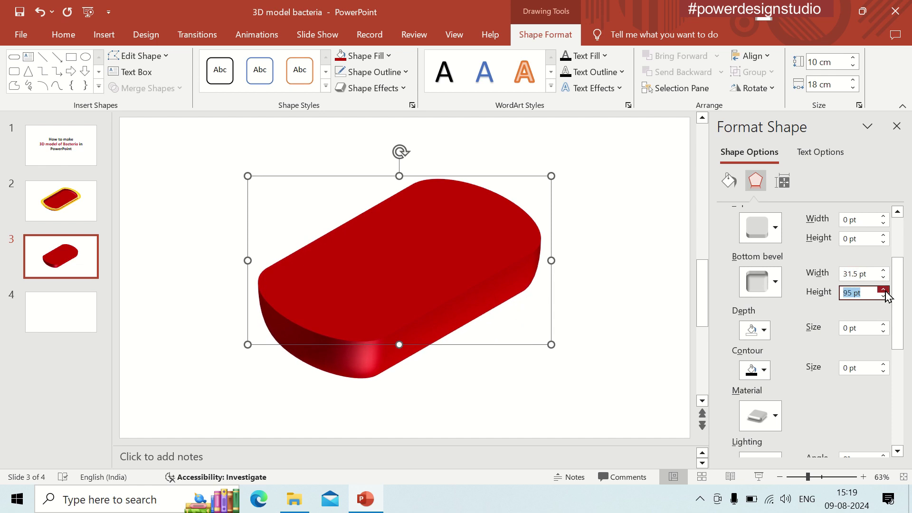
click(883, 290)
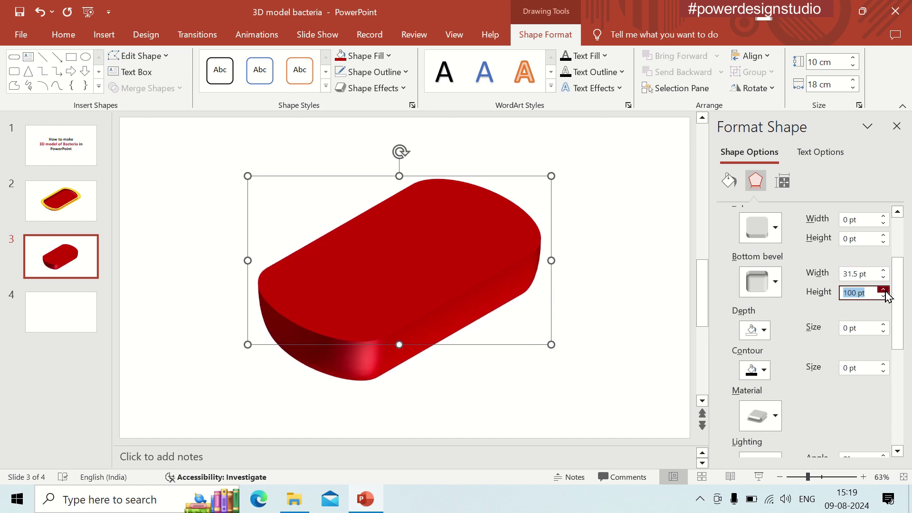
- Bring the bottom bevel width to 40 pt, then reselect the capsule
click(884, 271)
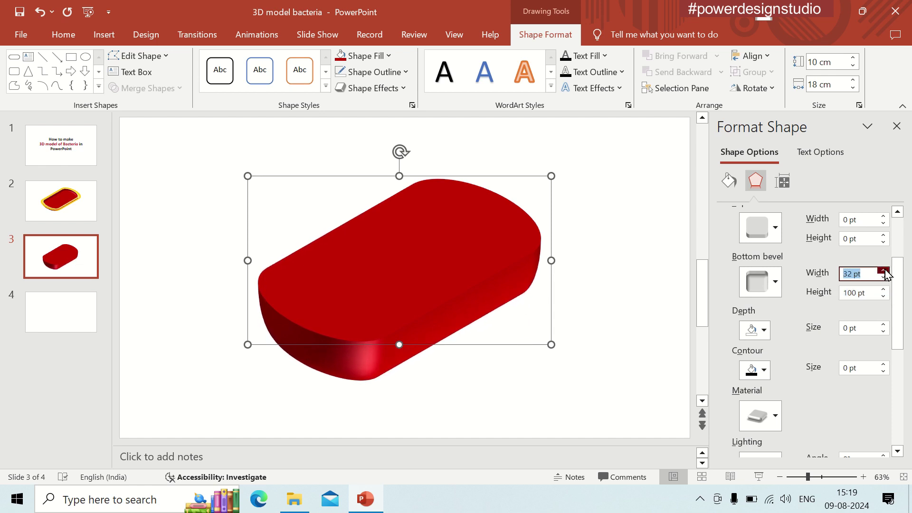
click(884, 271)
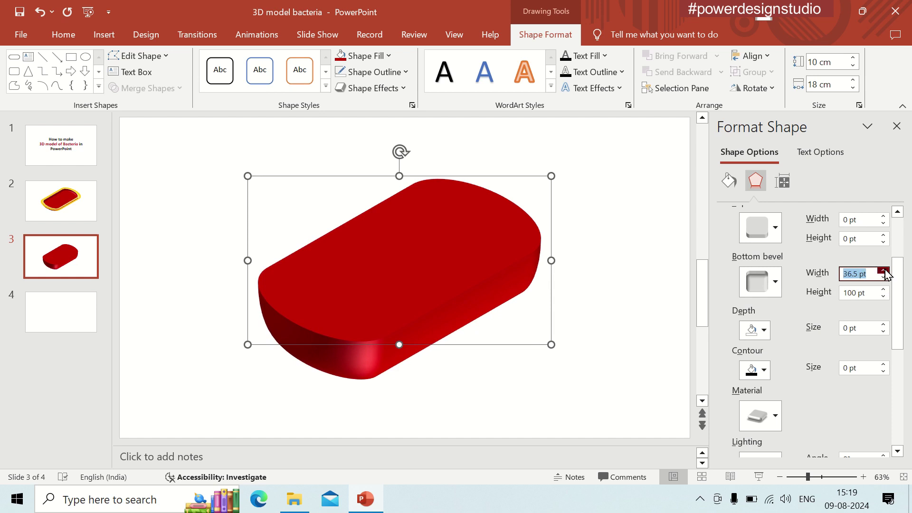
click(884, 271)
click(883, 271)
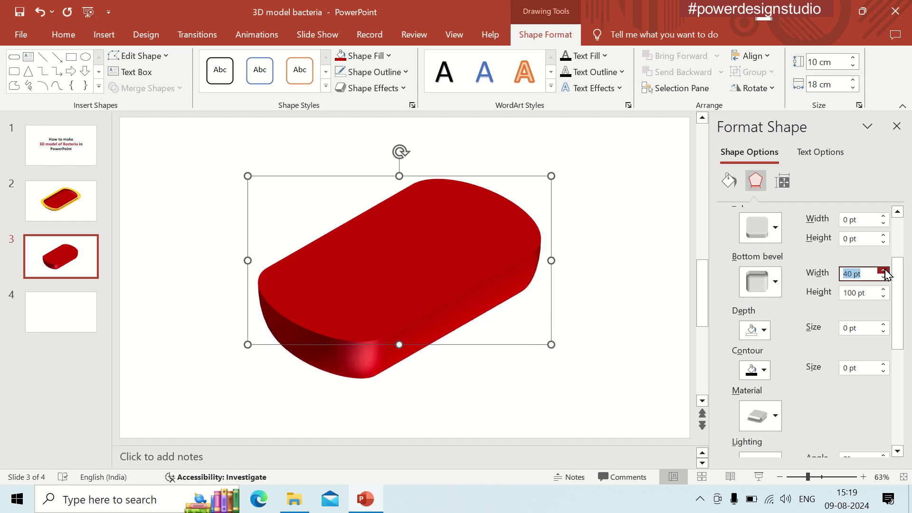
click(574, 354)
click(400, 296)
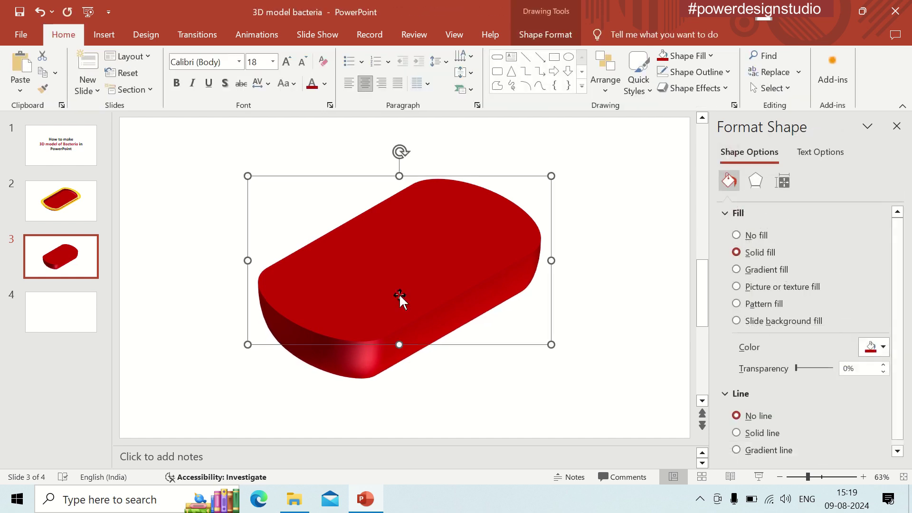
- Apply a Top bevel preset to the red capsule and raise its width to 39 pt
click(755, 181)
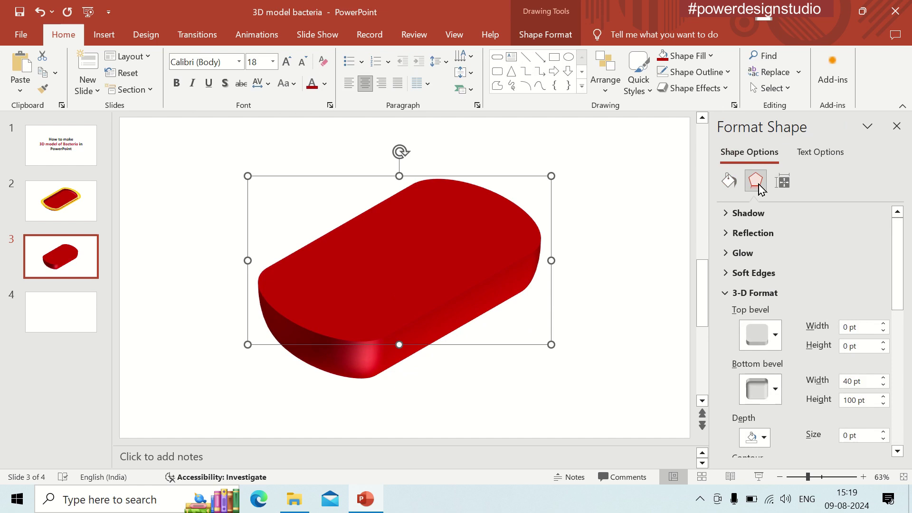
click(777, 335)
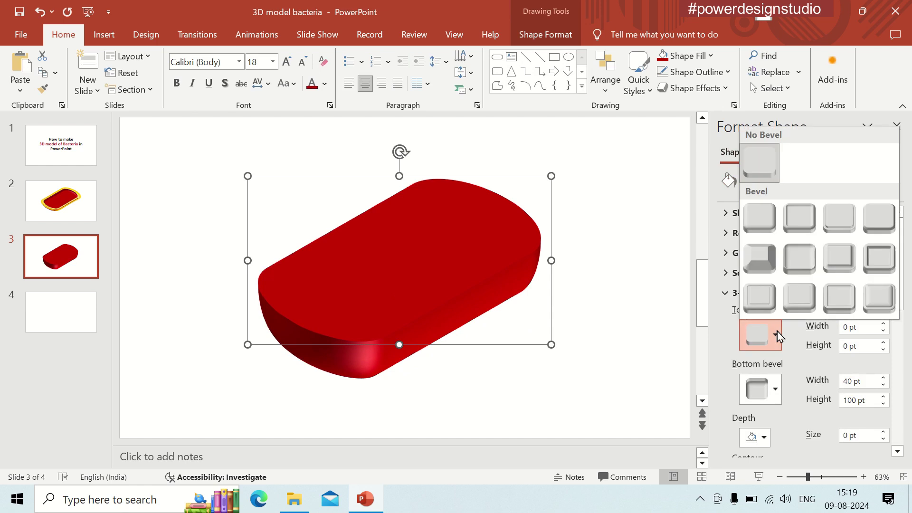
click(800, 218)
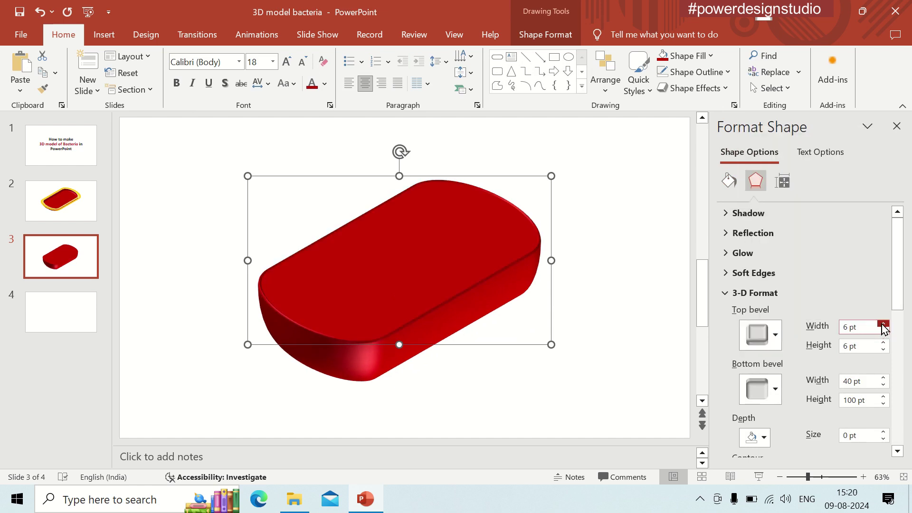
click(883, 332)
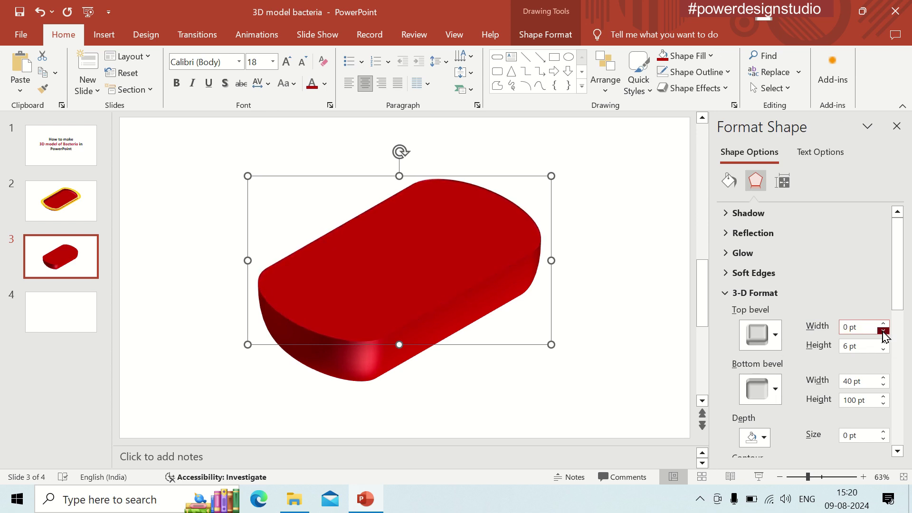
click(883, 324)
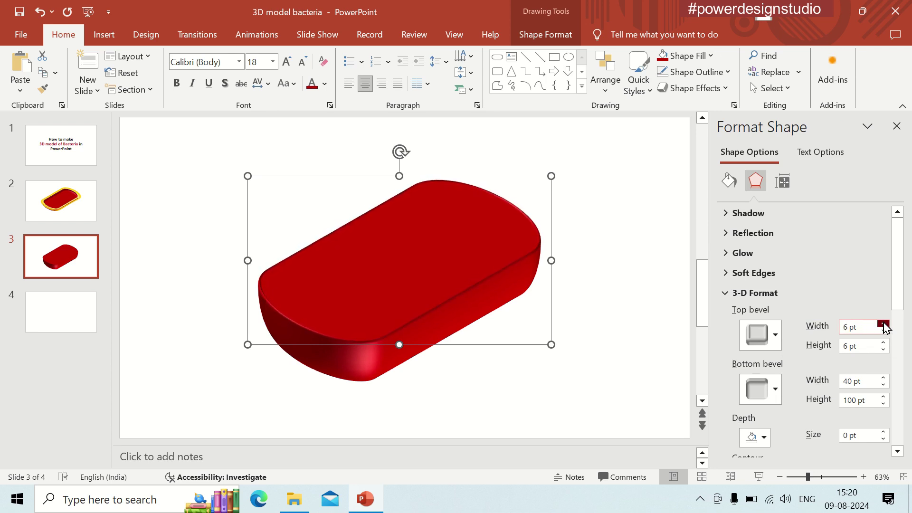
click(884, 324)
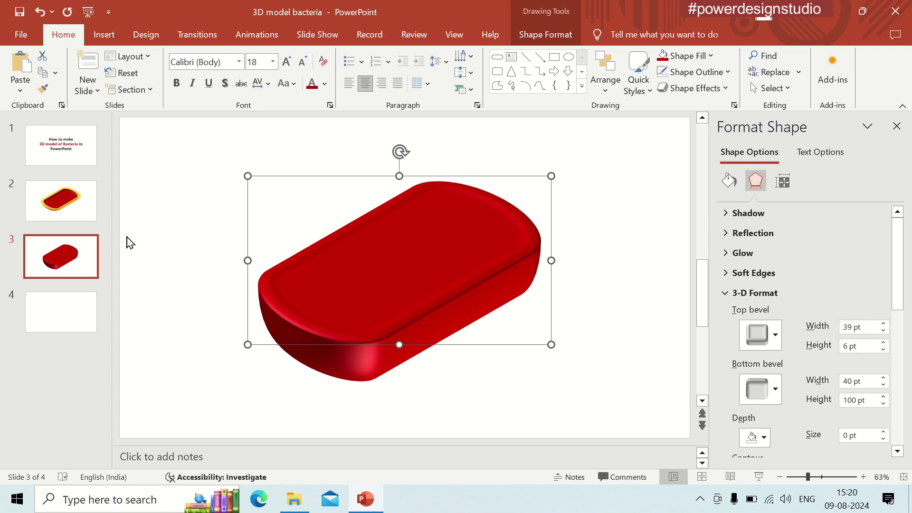
- Add a new slide 4 and paste the red capsule from slide 3 onto it
click(67, 264)
click(90, 68)
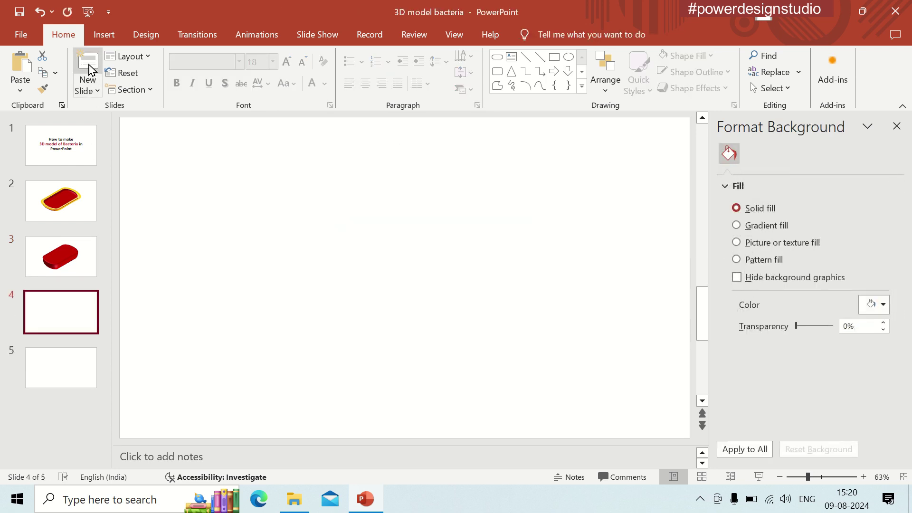
click(45, 270)
click(352, 261)
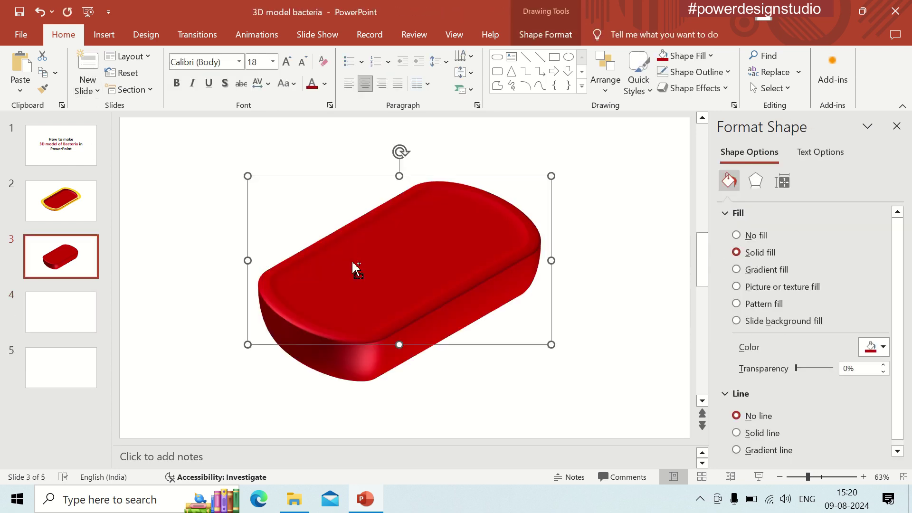
click(48, 328)
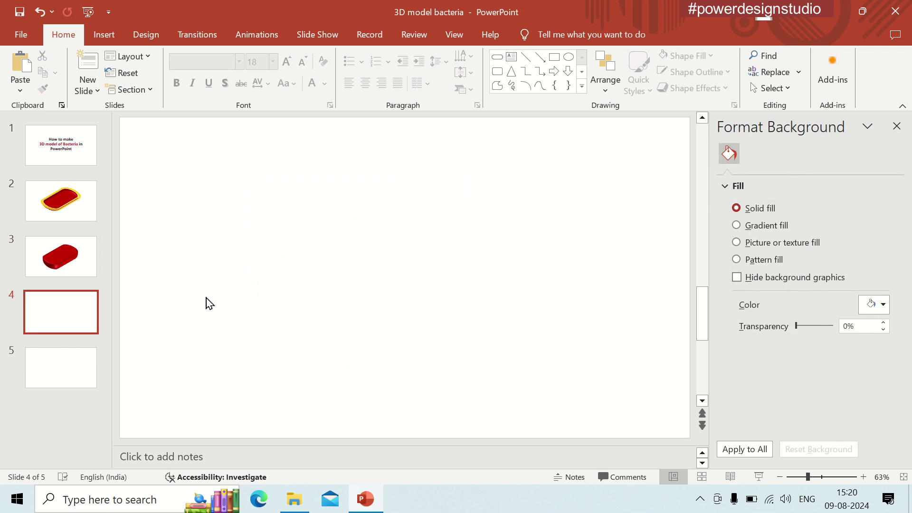
key(ctrl+v)
- Select all the tray's shapes on slide 2 and paste them onto slide 4
click(63, 211)
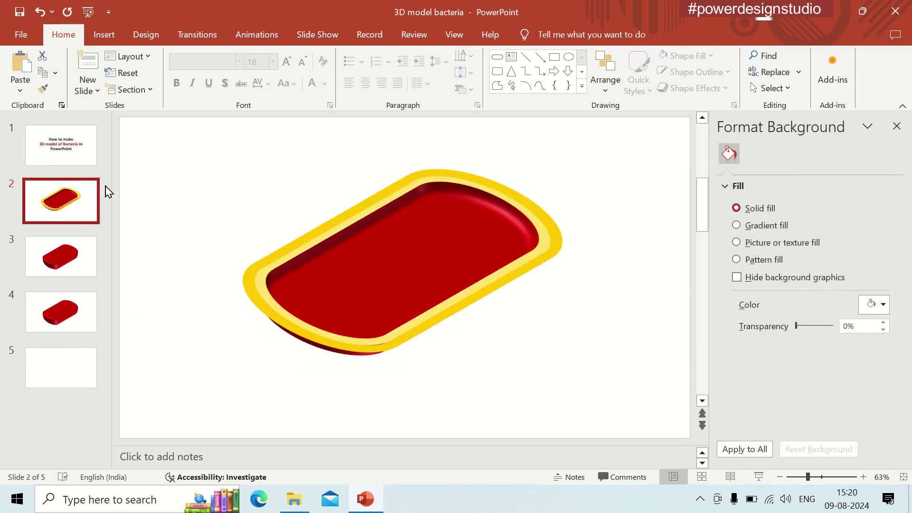
click(168, 146)
key(ctrl+a)
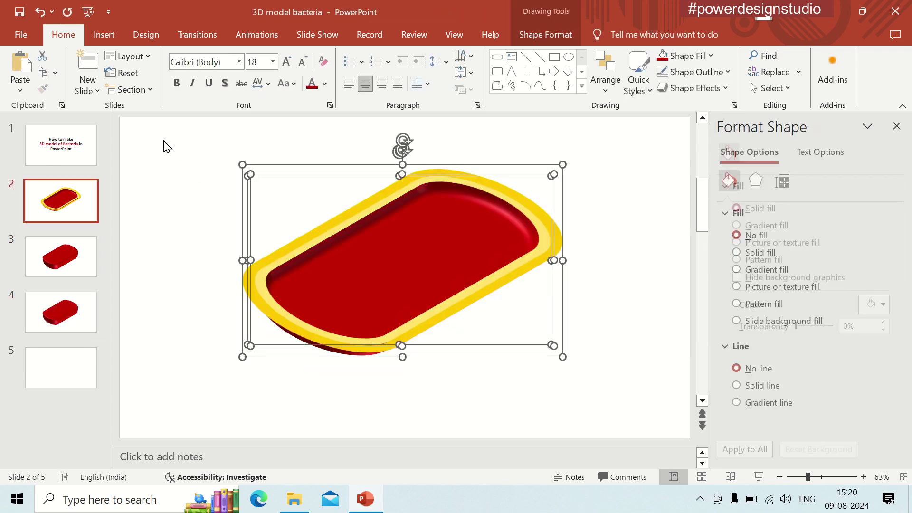
click(48, 322)
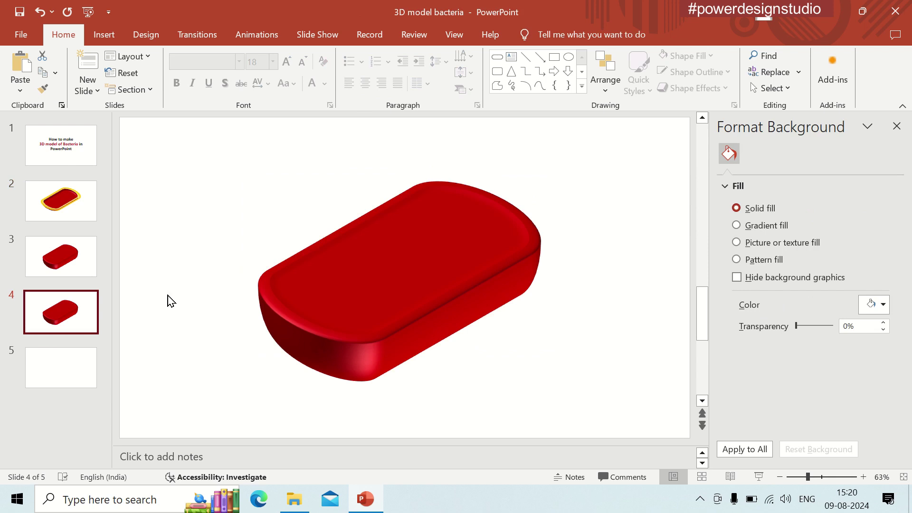
click(167, 297)
key(ctrl+v)
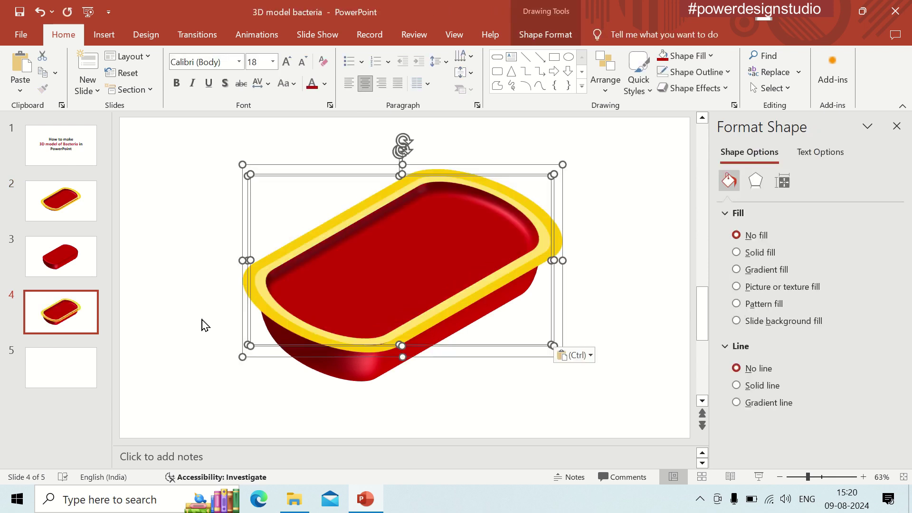
- Stretch the red tray base wider to the right and shift it slightly right and down
click(347, 374)
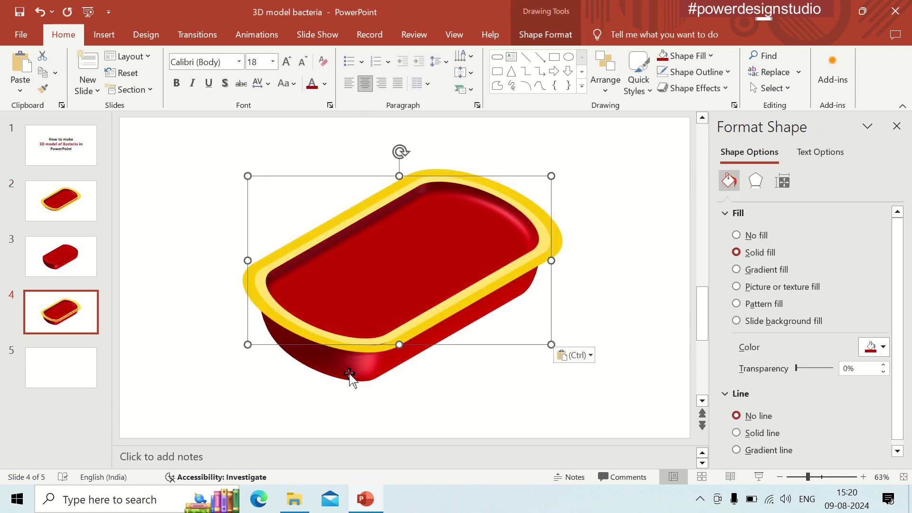
click(353, 378)
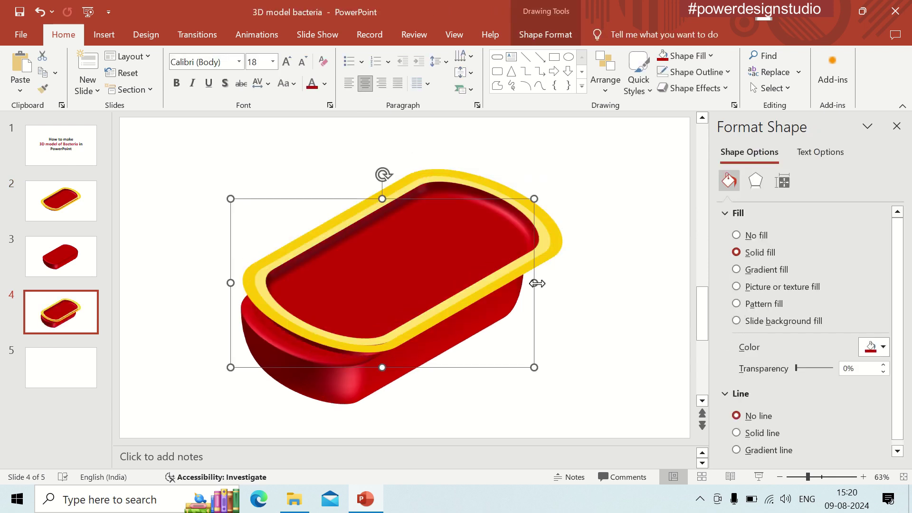
mouse_move(537, 271)
mouse_down()
mouse_move(591, 261)
mouse_move(621, 271)
mouse_up()
key(Escape)
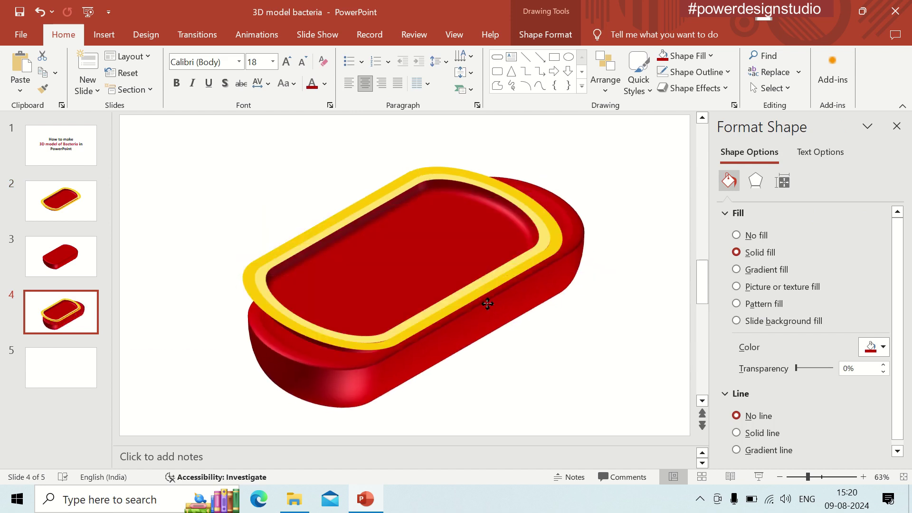
drag(487, 304, 497, 310)
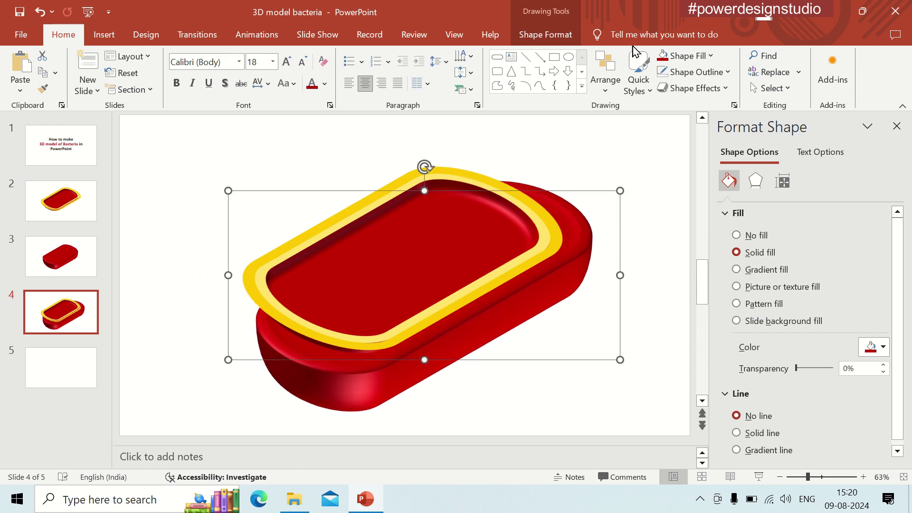
- Set the red base to 21.7 cm wide and 12.2 cm tall, nudging it into position
click(546, 35)
click(853, 88)
click(853, 88)
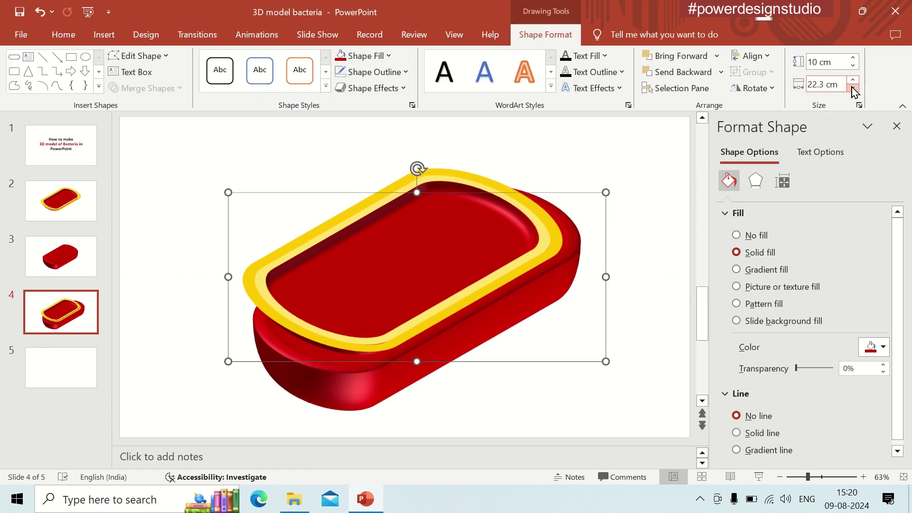
click(853, 88)
click(854, 58)
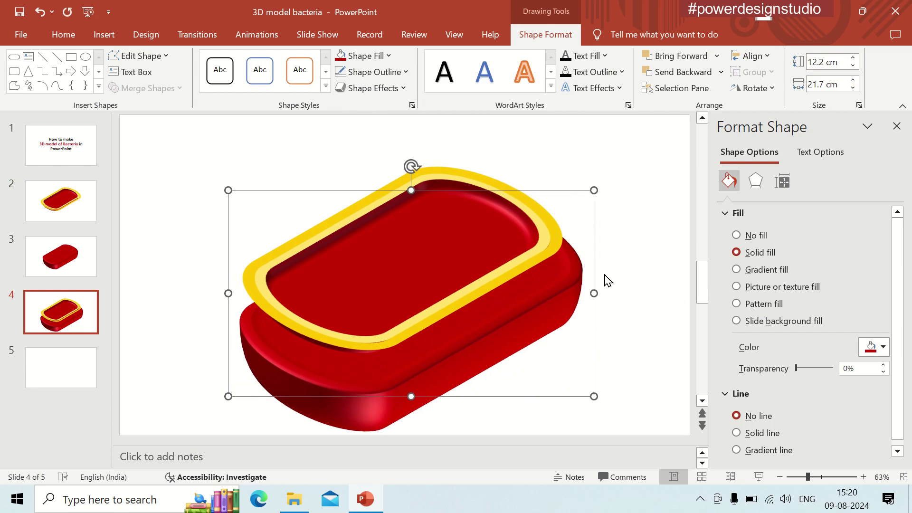
key(Up)
key(Up)
key(Up)
key(Left)
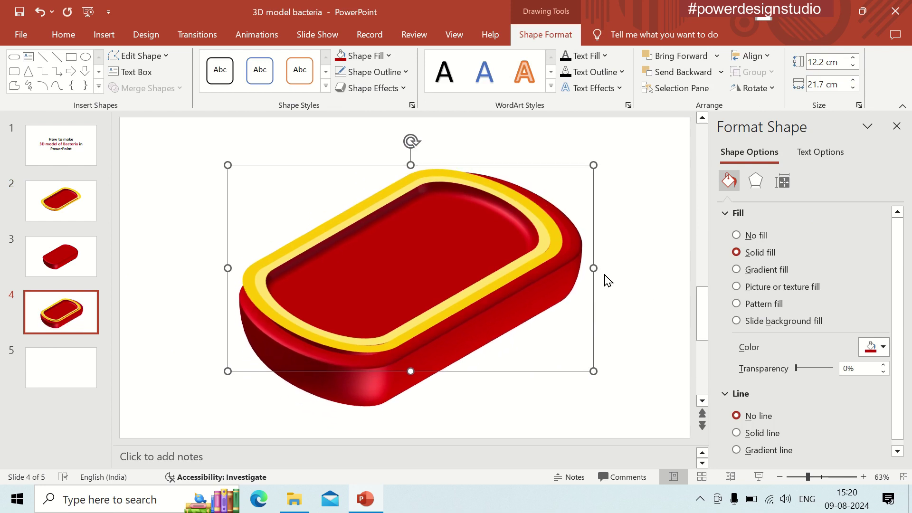
key(Left)
key(Left)
key(Right)
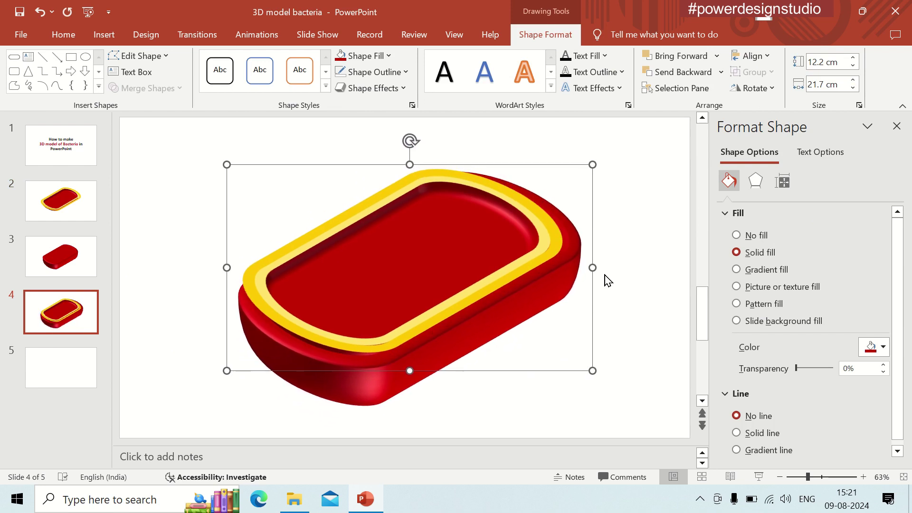
key(Right)
key(Right)
- Lower the base height to 11.7 cm and widen it to 22.1 cm
click(854, 65)
click(853, 65)
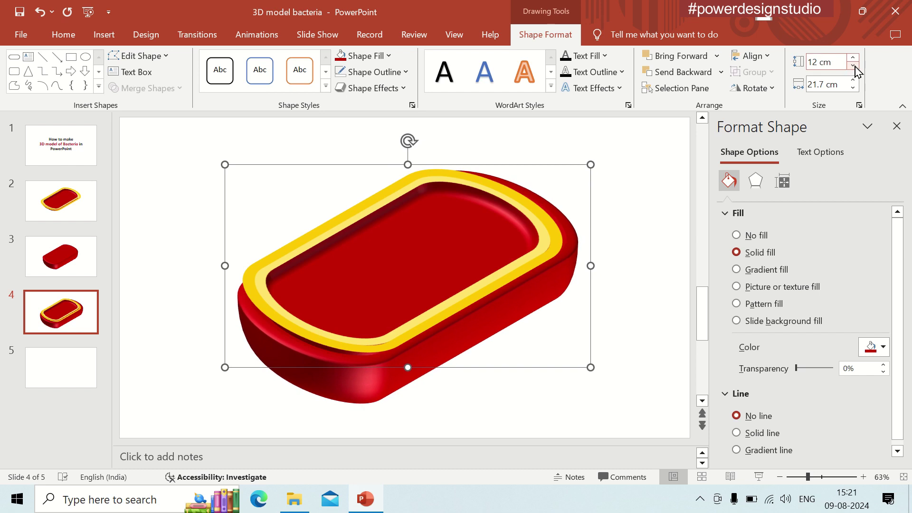
click(853, 65)
click(853, 65)
click(853, 66)
click(854, 82)
click(854, 81)
click(854, 82)
click(854, 82)
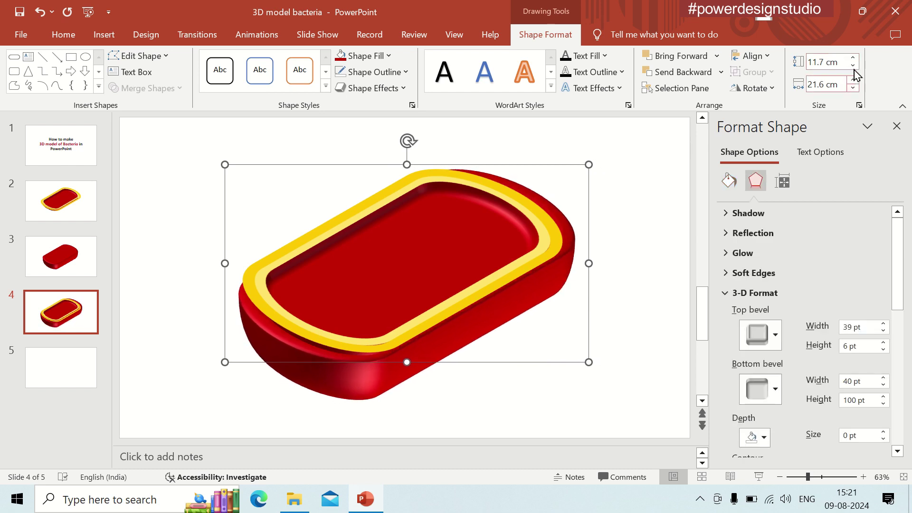
- Raise the base height step by step to 13.4 cm
click(854, 58)
click(854, 58)
click(854, 58)
click(854, 58)
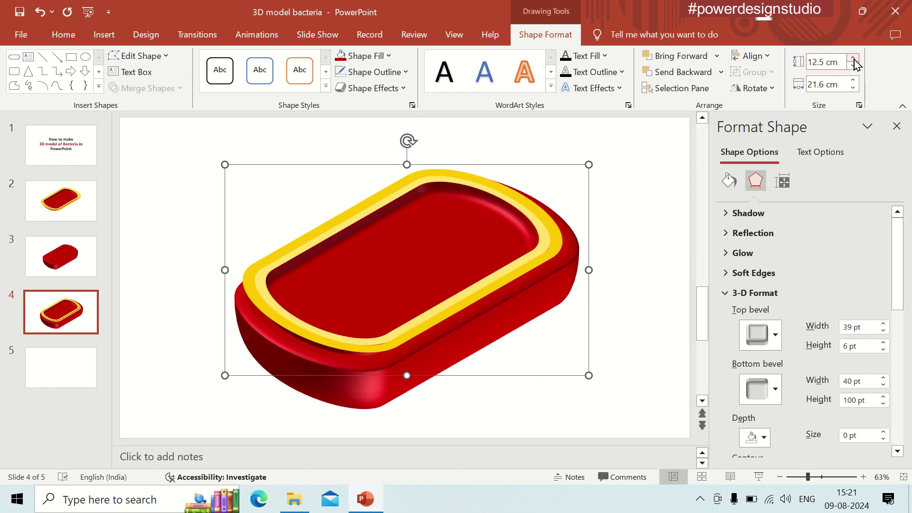
click(854, 58)
click(854, 58)
click(854, 58)
click(854, 58)
click(854, 58)
click(853, 58)
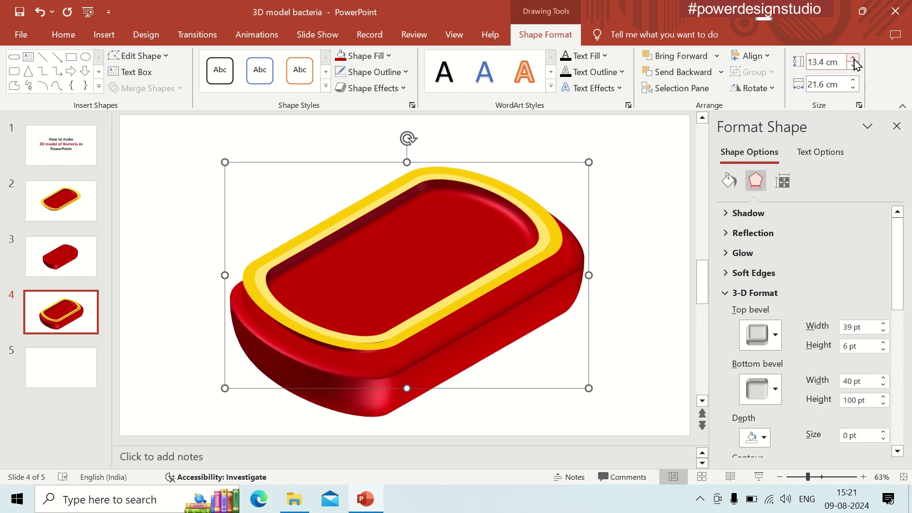
click(854, 58)
click(853, 58)
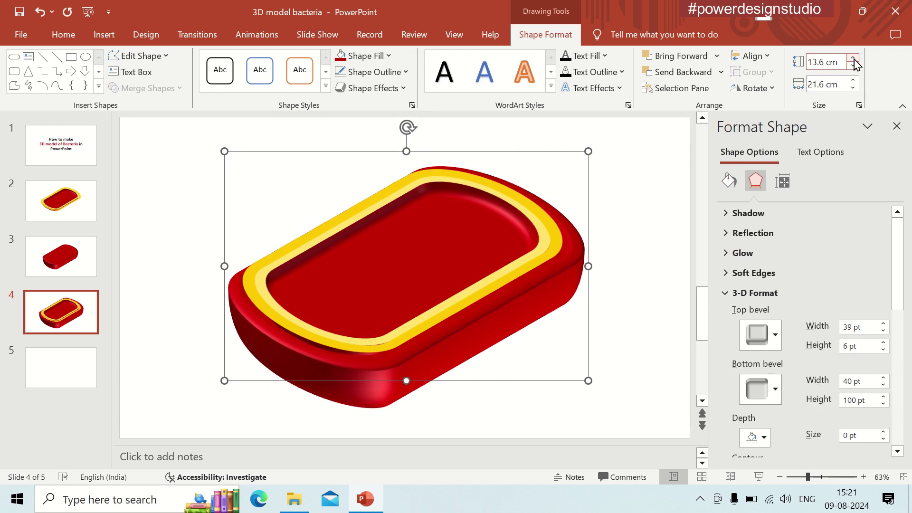
- Undo and redo recent moves to settle the yellow-rimmed tray's position
key(ctrl+z)
key(ctrl+z)
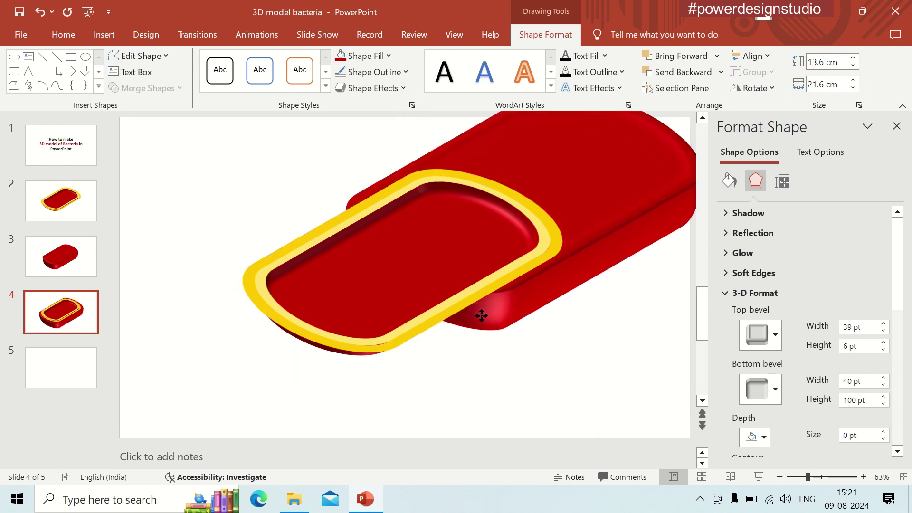
key(ctrl+z)
key(ctrl+z)
key(ctrl+z)
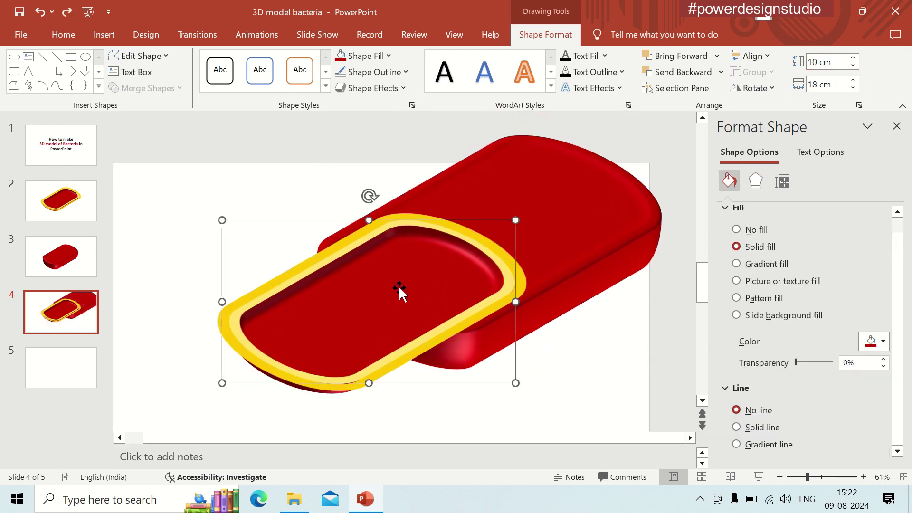
key(ctrl+y)
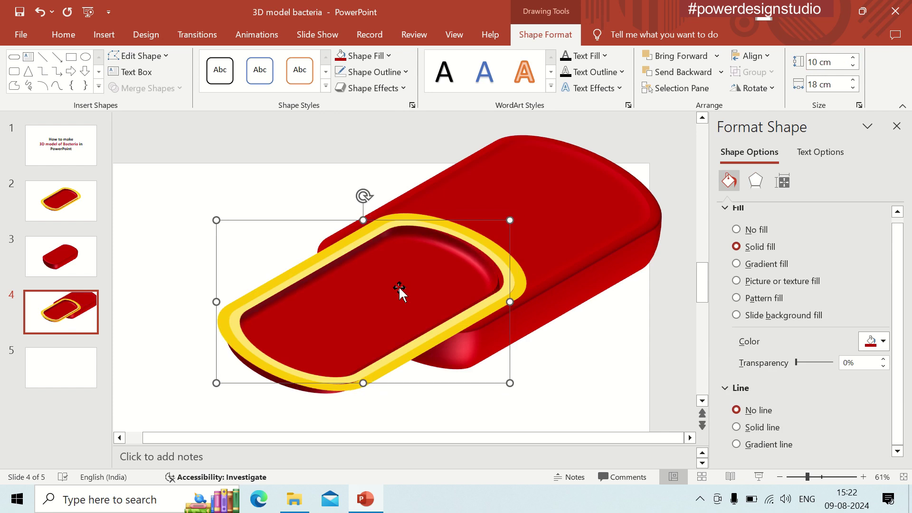
key(ctrl+z)
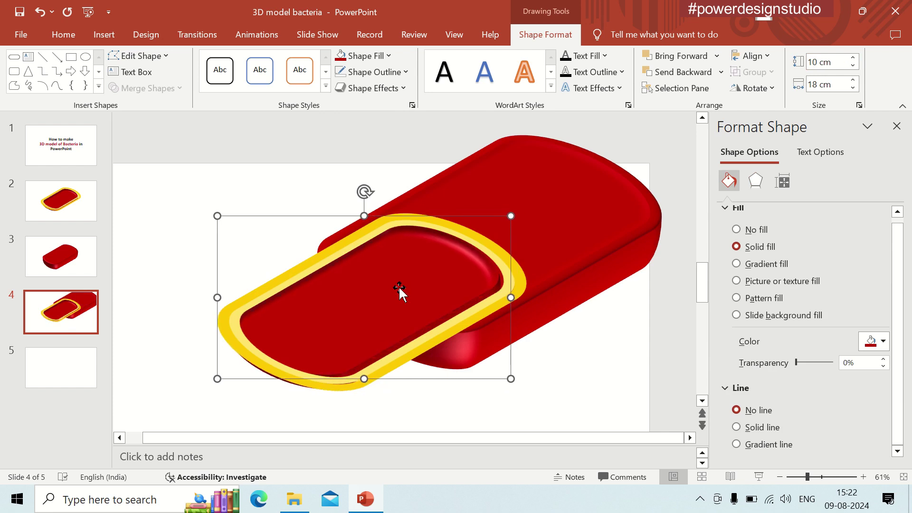
key(ctrl+z)
key(ctrl+y)
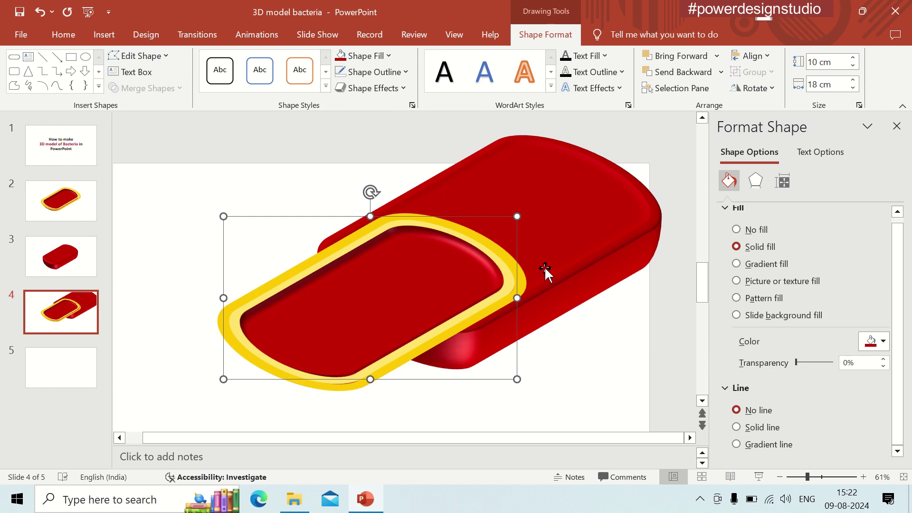
- Drag the large red base beneath the yellow rim, then reselect the tray
click(611, 251)
drag(611, 250, 497, 324)
click(226, 214)
click(369, 283)
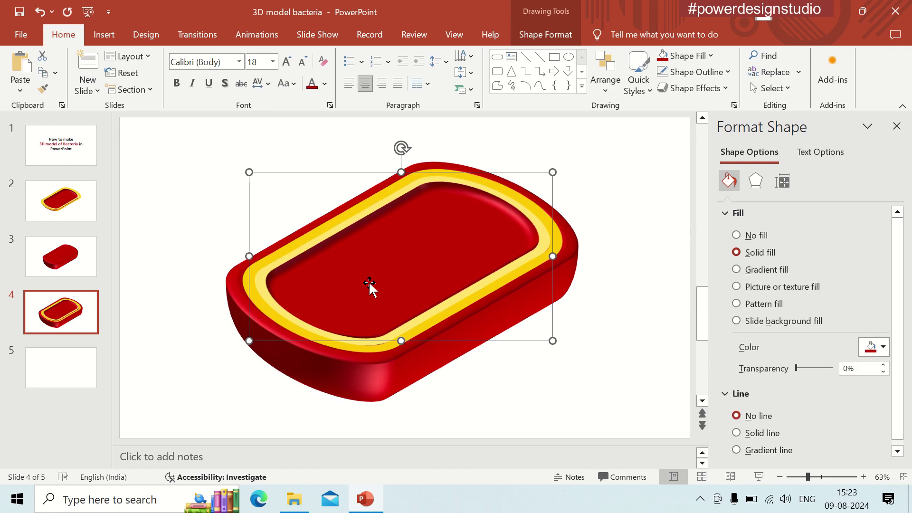
- Set the inner tray's top bevel to 56.5 pt wide by 28.5 pt high
click(758, 181)
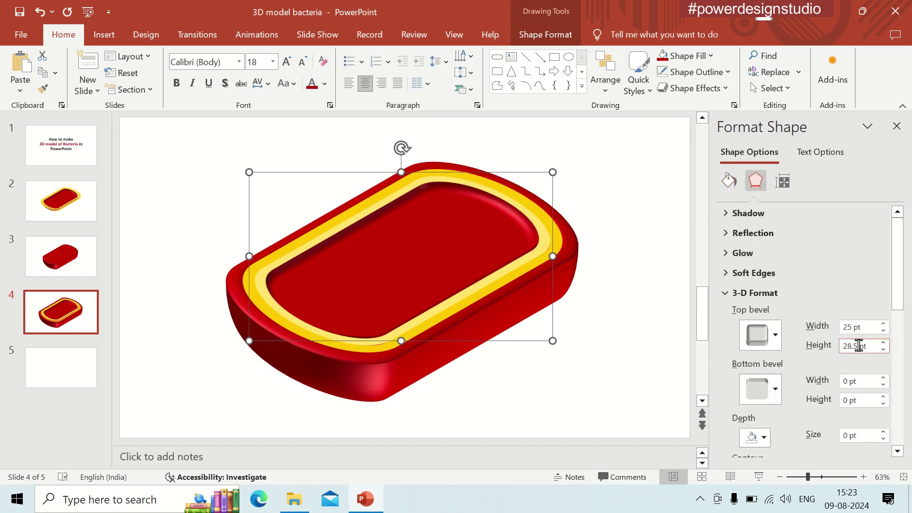
click(884, 331)
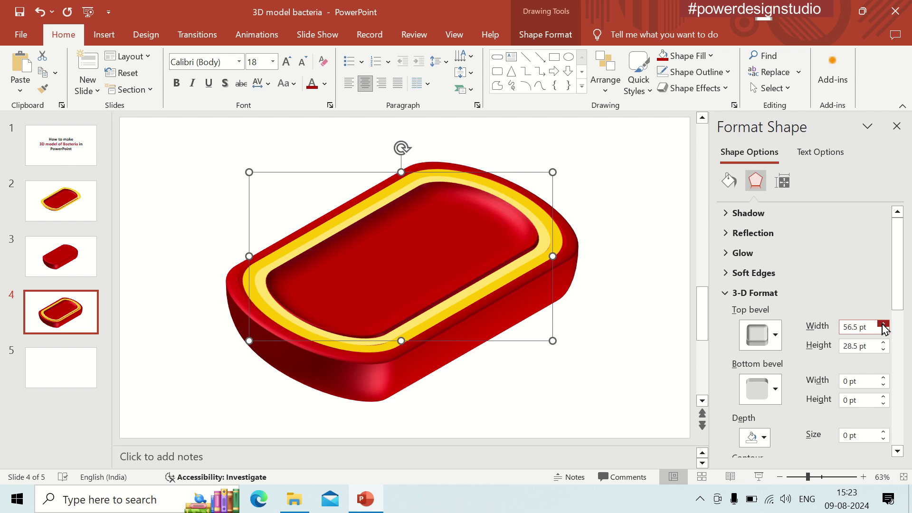
click(637, 318)
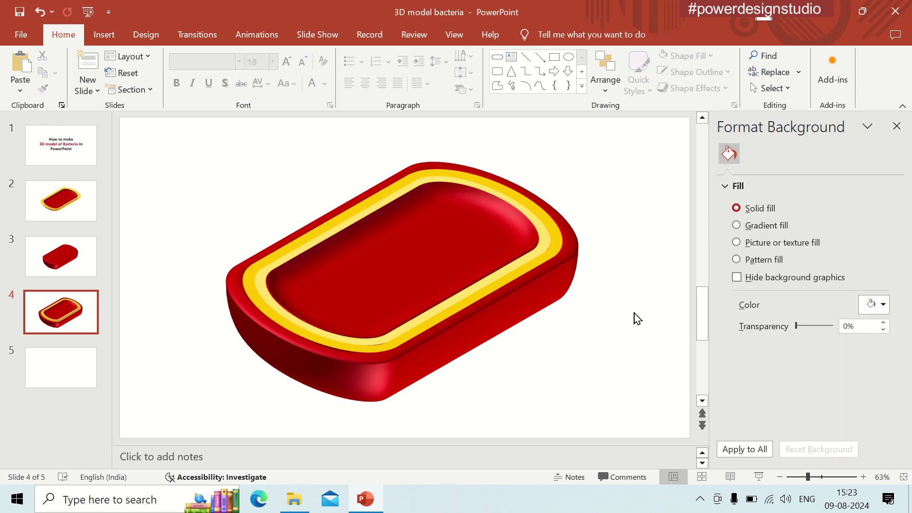
- Copy the whole bacterium model and add a new blank slide after slide 4
key(ctrl+a)
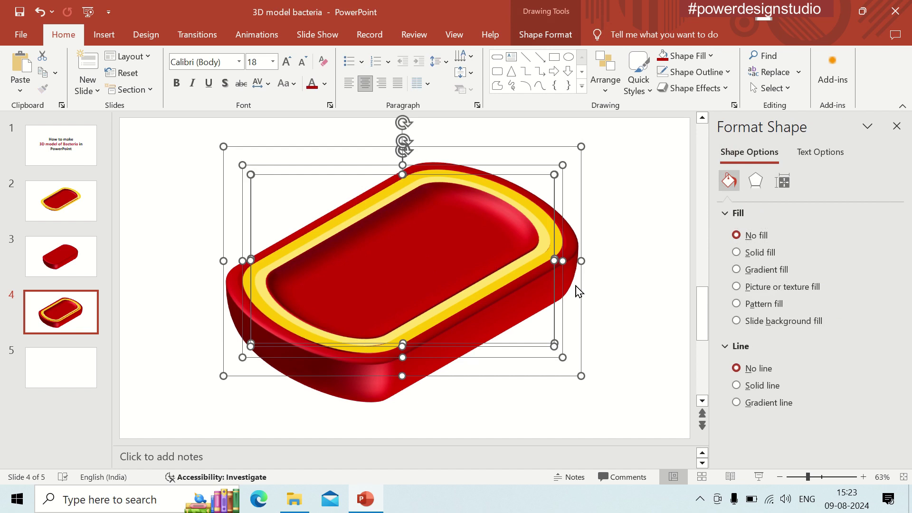
right_click(387, 243)
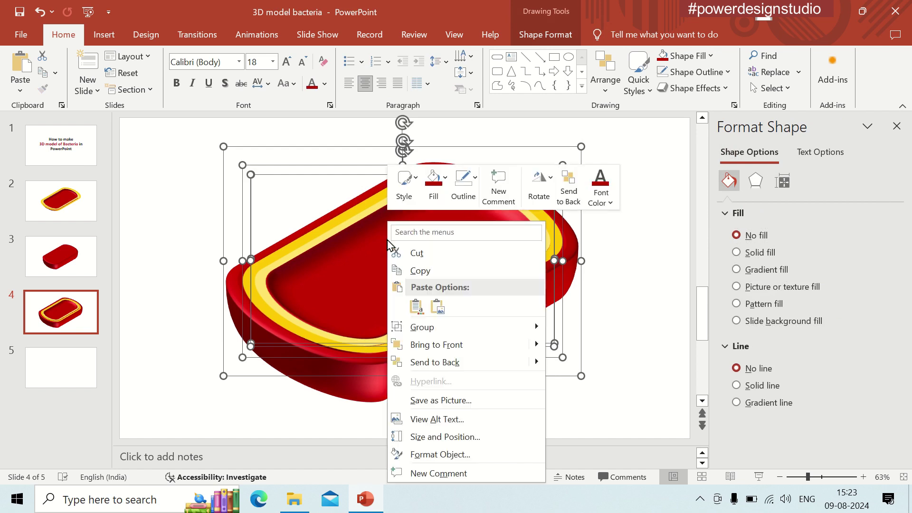
click(421, 275)
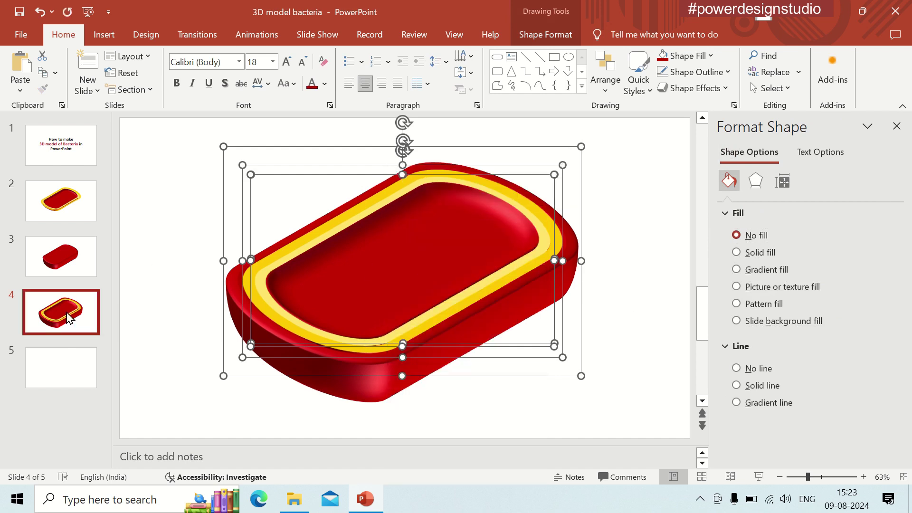
click(81, 299)
click(88, 61)
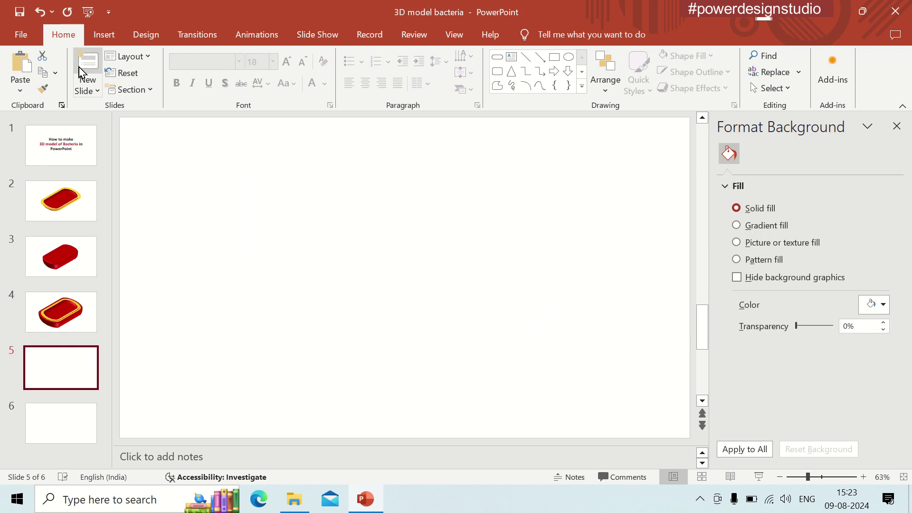
- Paste the model onto slide 5 as a picture, shrink it and shift it up-right
right_click(201, 223)
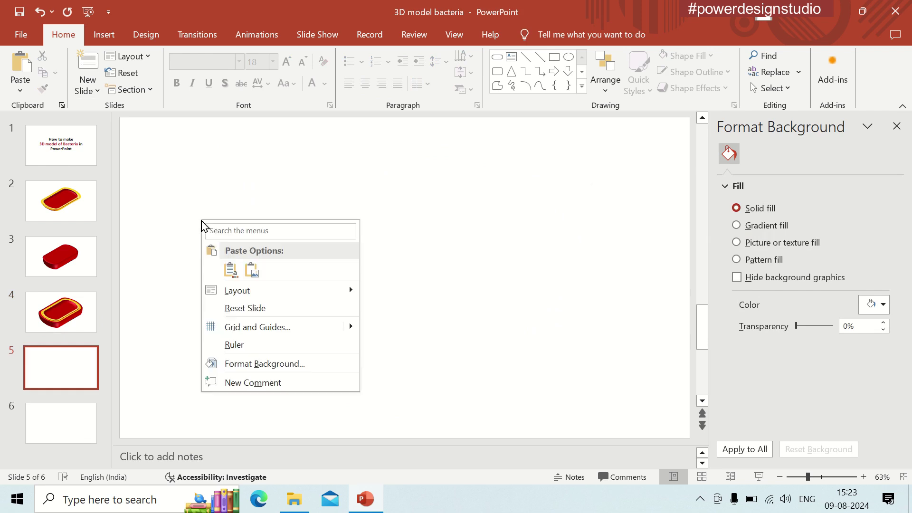
click(252, 271)
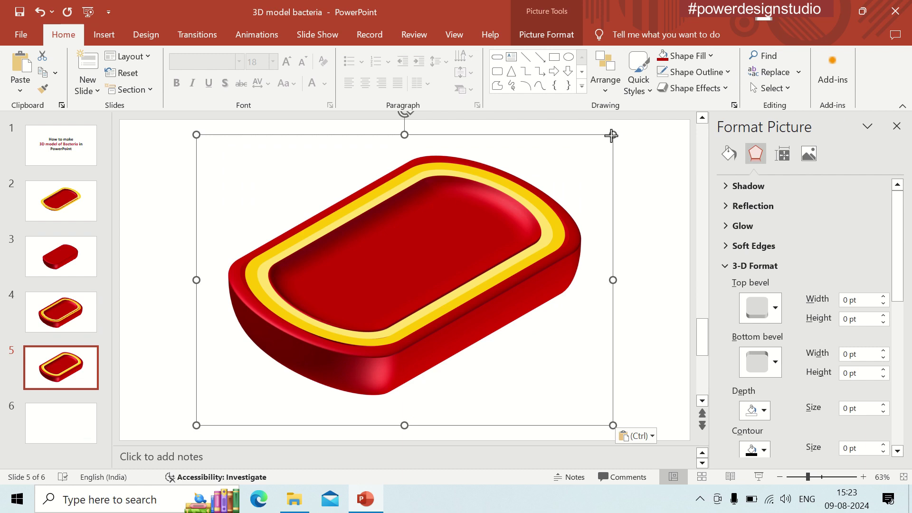
drag(611, 136, 503, 209)
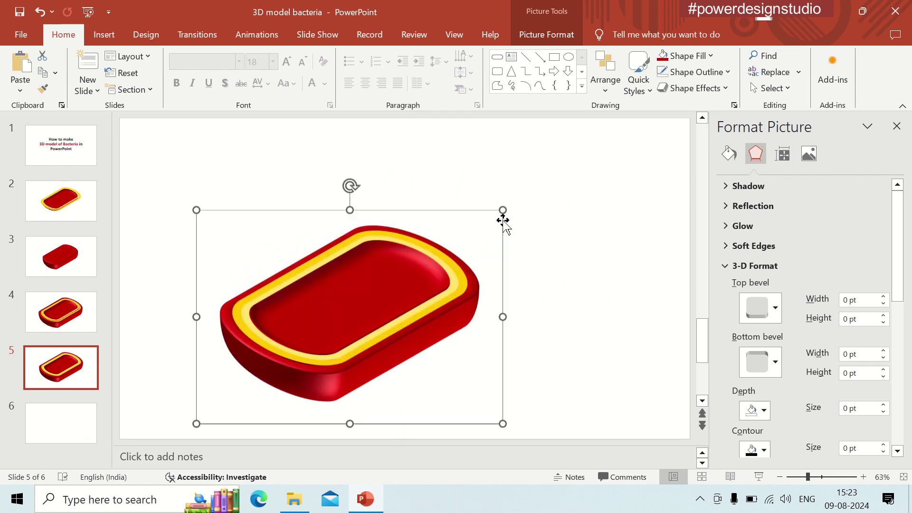
drag(371, 329, 399, 302)
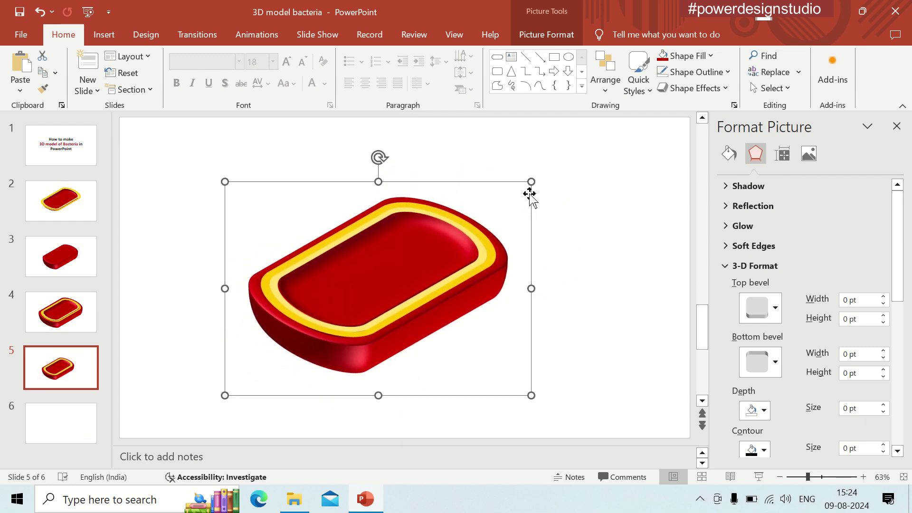
drag(532, 181, 477, 219)
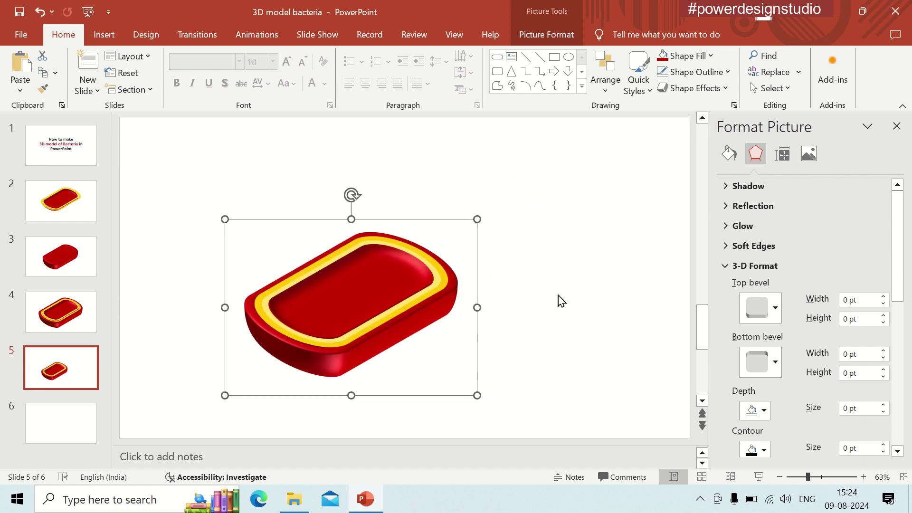
click(562, 301)
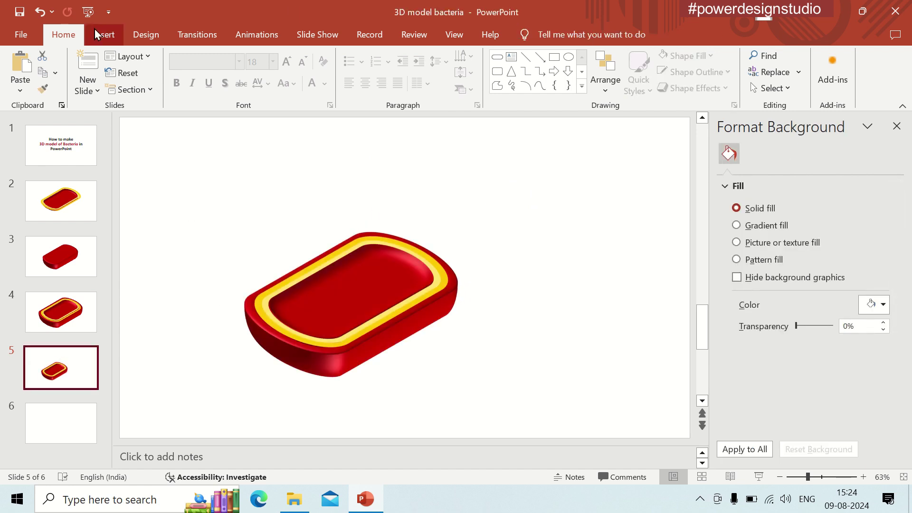
- Draw a wavy freeform scribble tail above the red capsule on slide 5
click(103, 38)
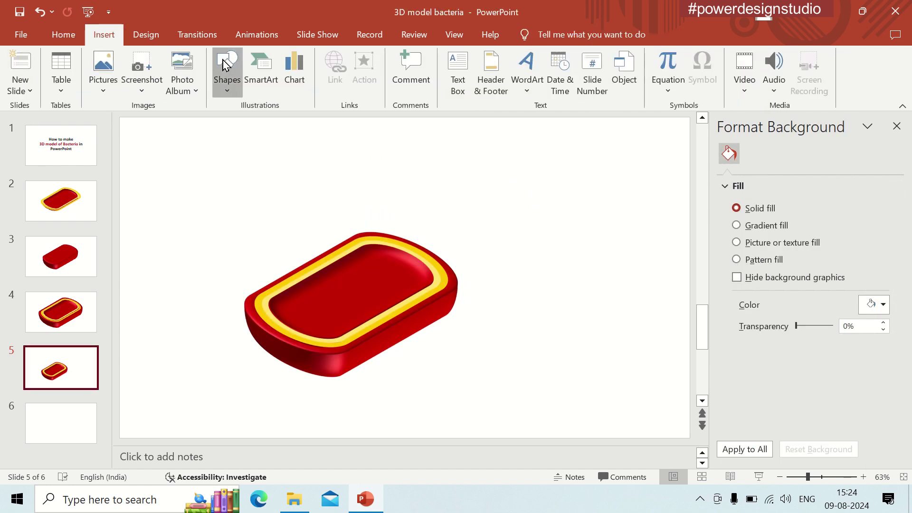
click(225, 64)
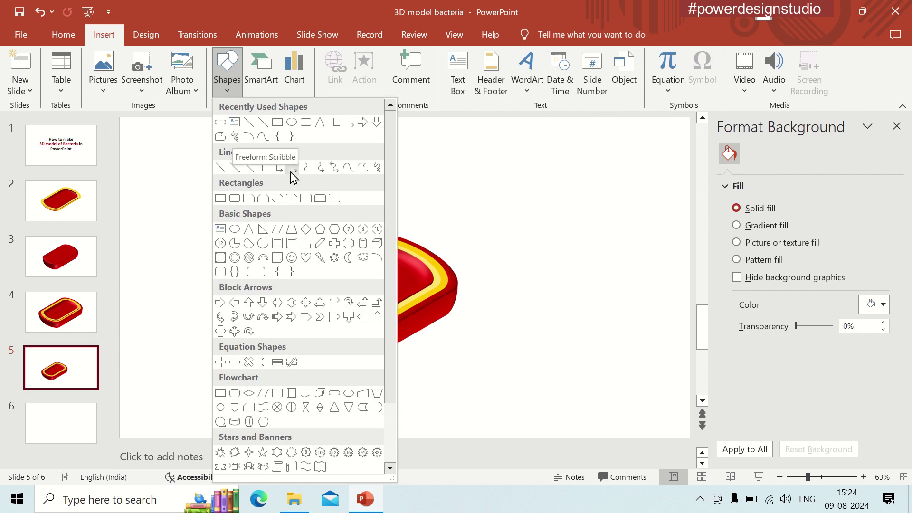
click(379, 169)
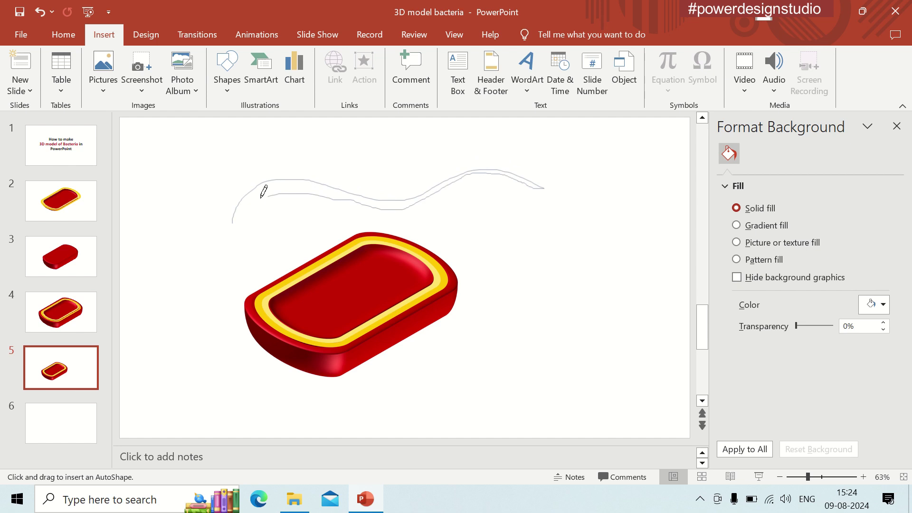
drag(240, 221, 239, 229)
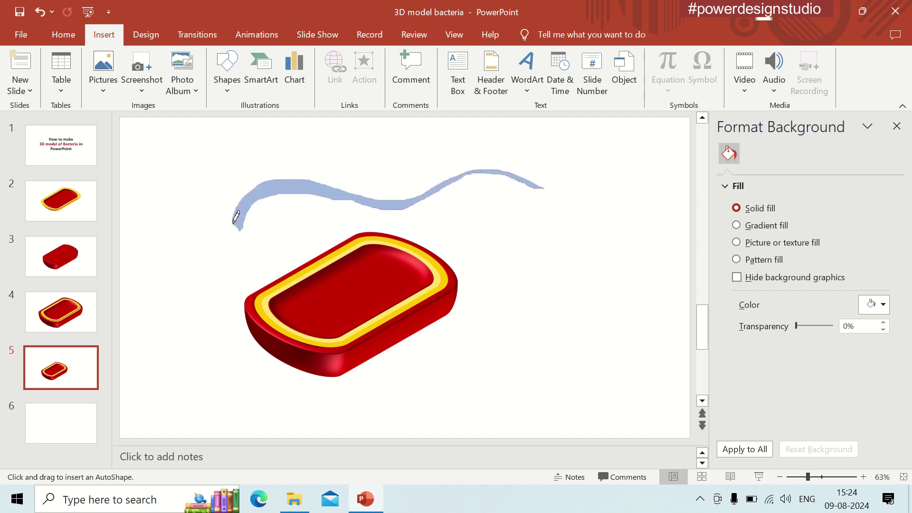
- Give the flagellum a dark red fill and a dark red 4½ pt outline
click(380, 56)
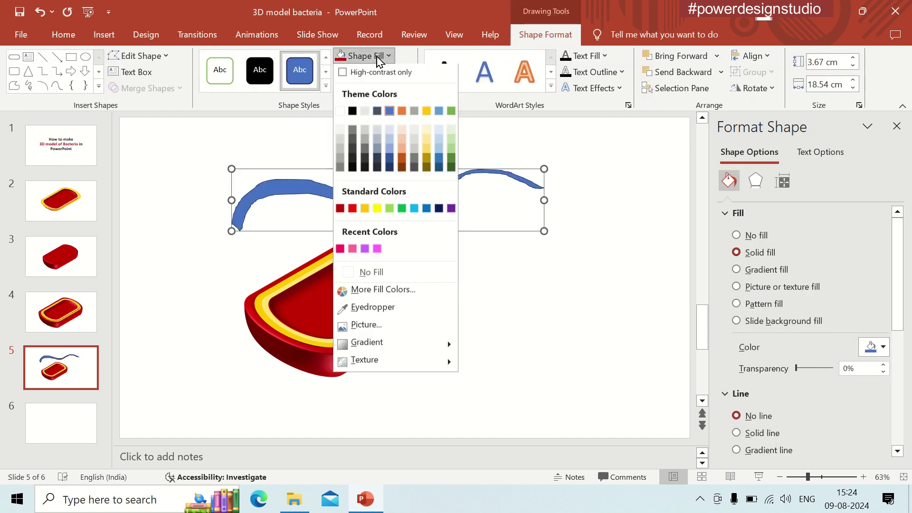
click(340, 212)
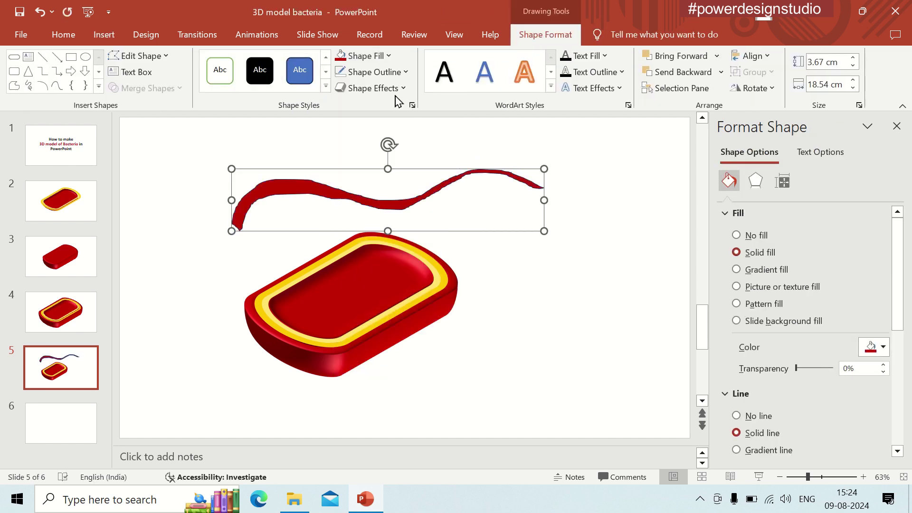
click(383, 72)
click(340, 228)
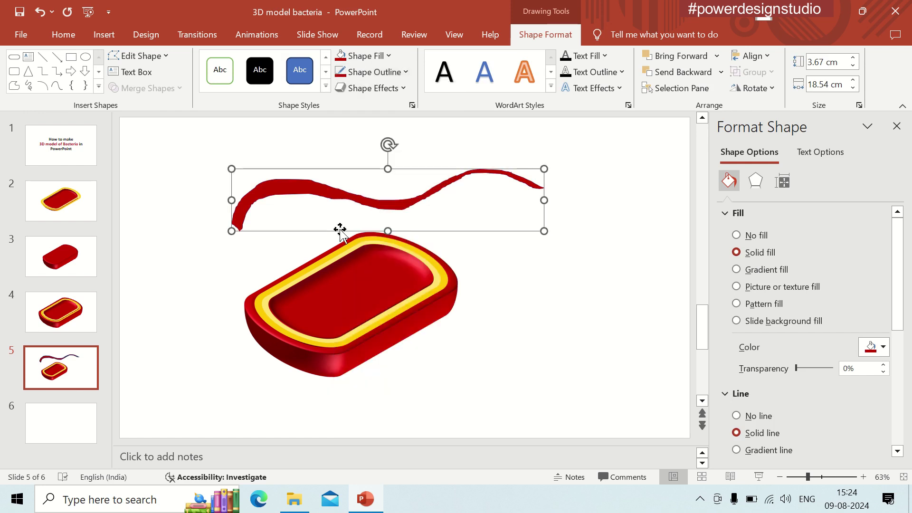
click(377, 75)
mouse_move(364, 344)
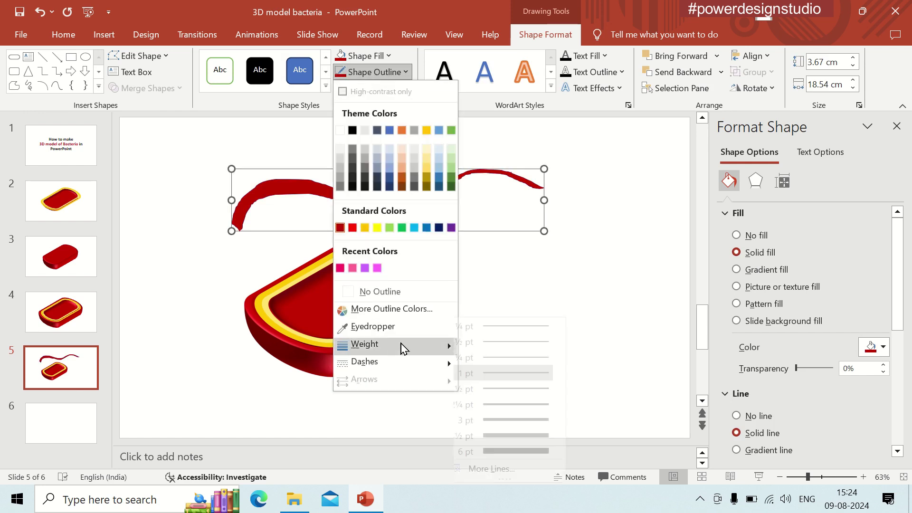
click(522, 434)
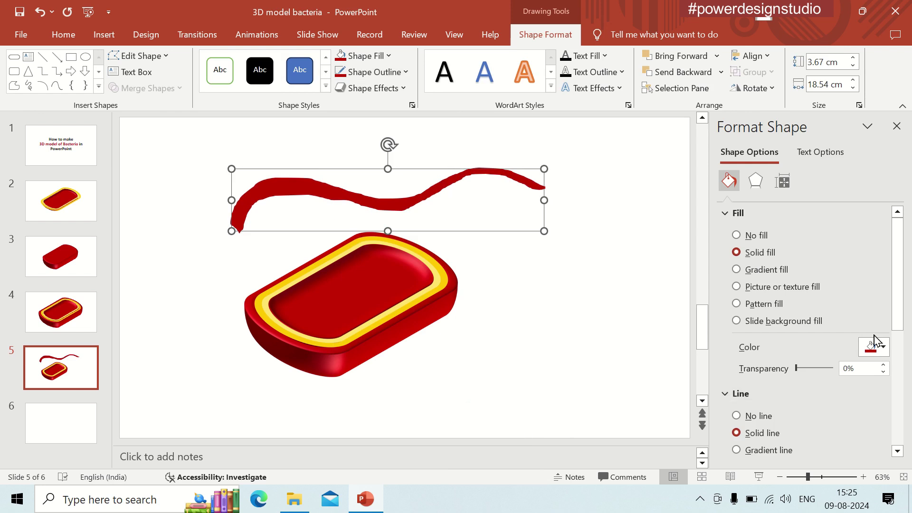
- Tilt the flagellum with a Parallel 3-D rotation preset
drag(899, 309, 900, 336)
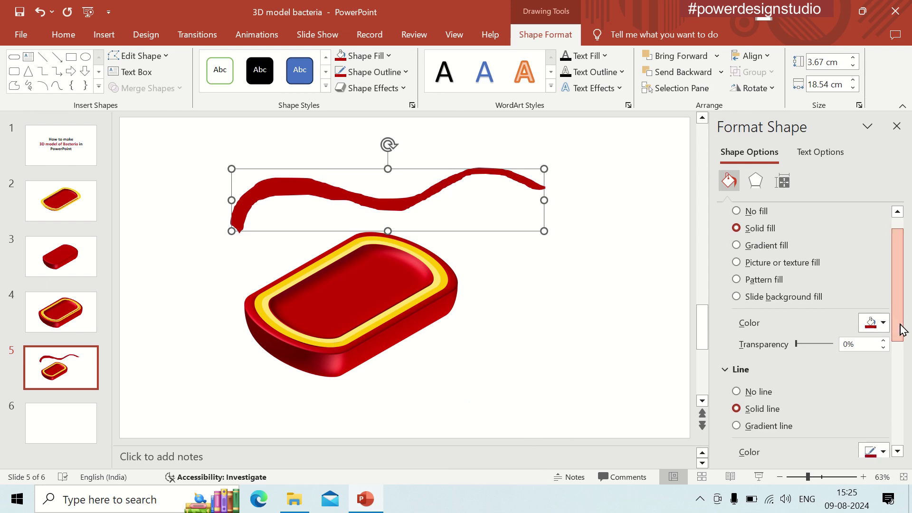
click(755, 181)
click(902, 356)
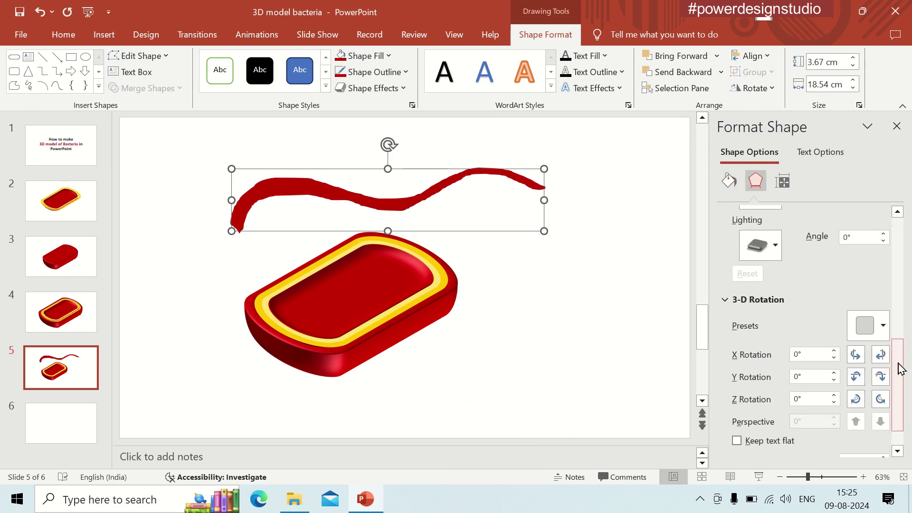
click(880, 326)
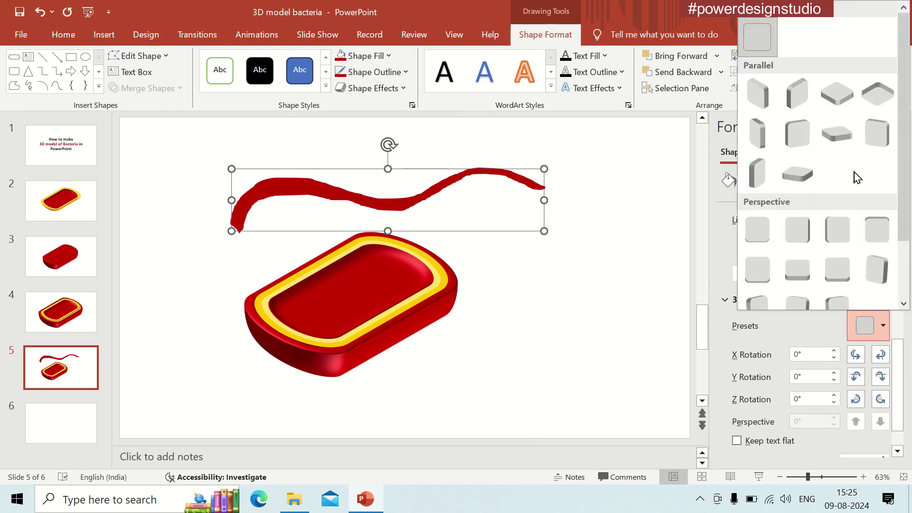
click(838, 94)
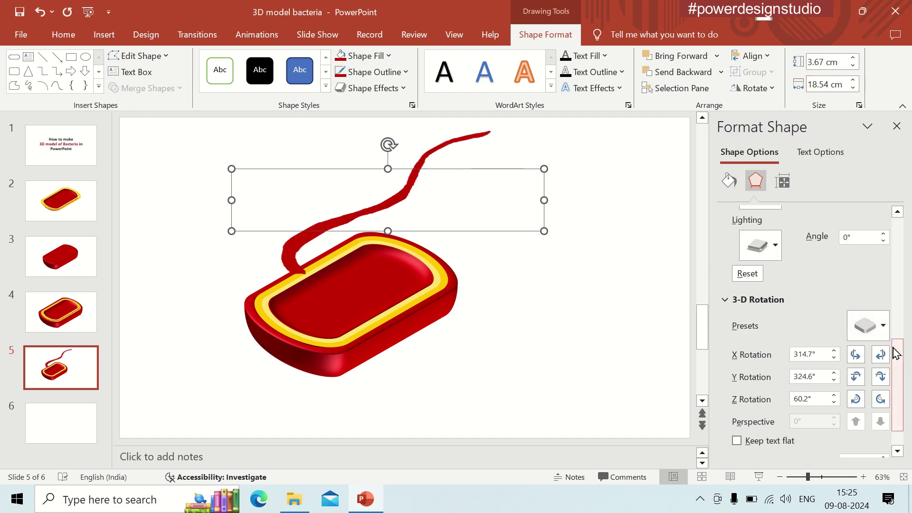
drag(898, 352, 908, 266)
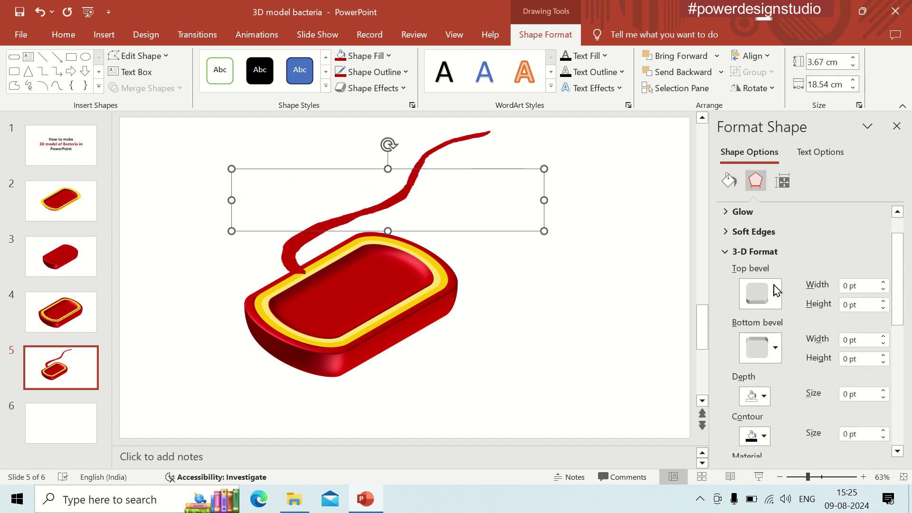
- Apply Circle bevels to the top and bottom, raising the bottom bevel height to 15 pt
click(760, 294)
click(760, 187)
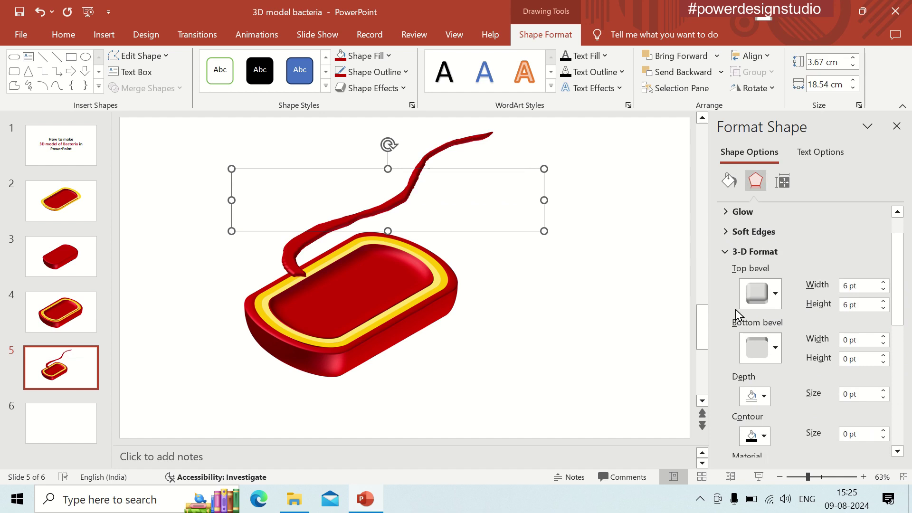
click(883, 283)
click(760, 347)
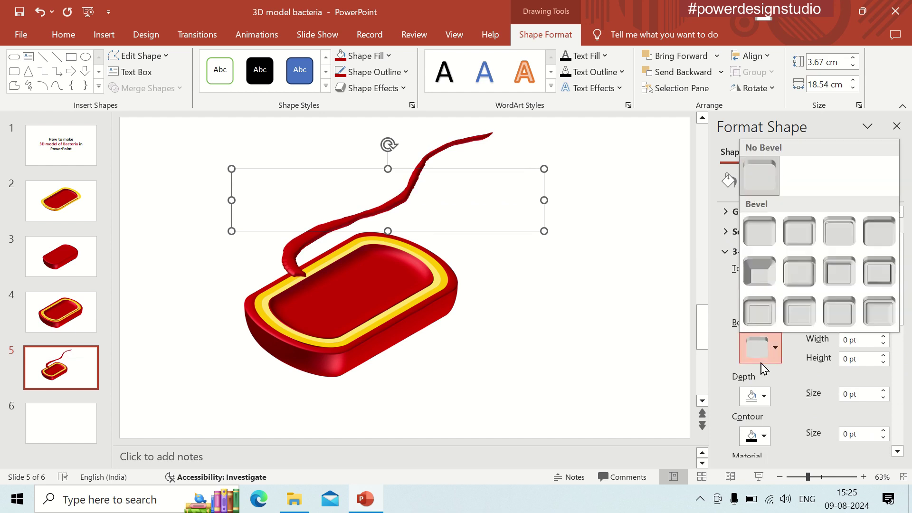
click(759, 232)
click(884, 336)
click(883, 336)
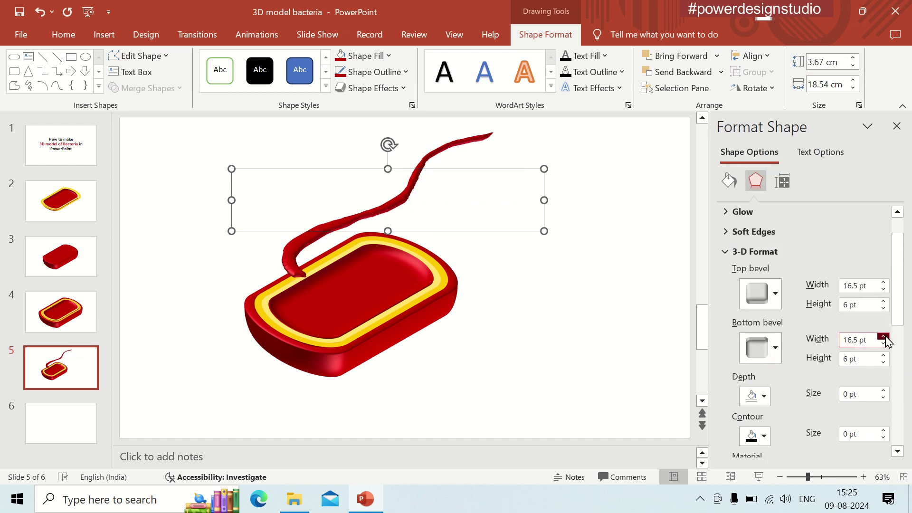
click(884, 336)
click(883, 355)
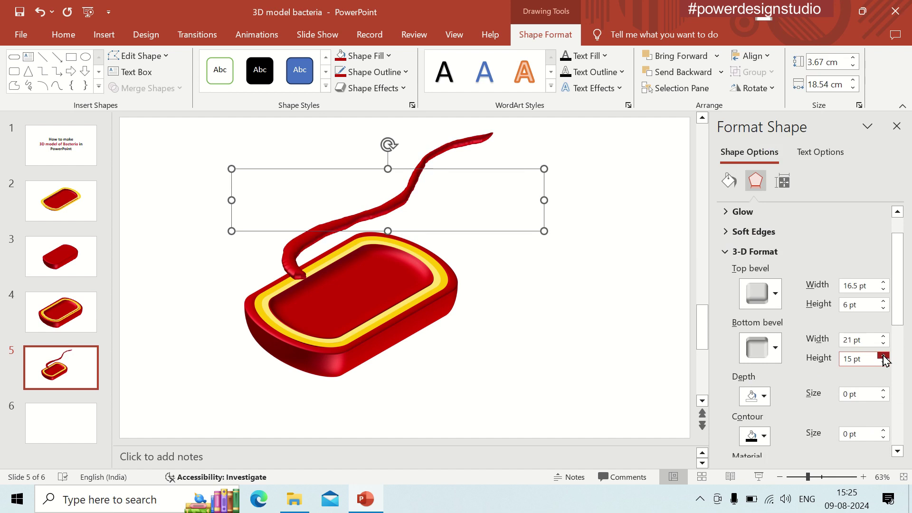
click(884, 337)
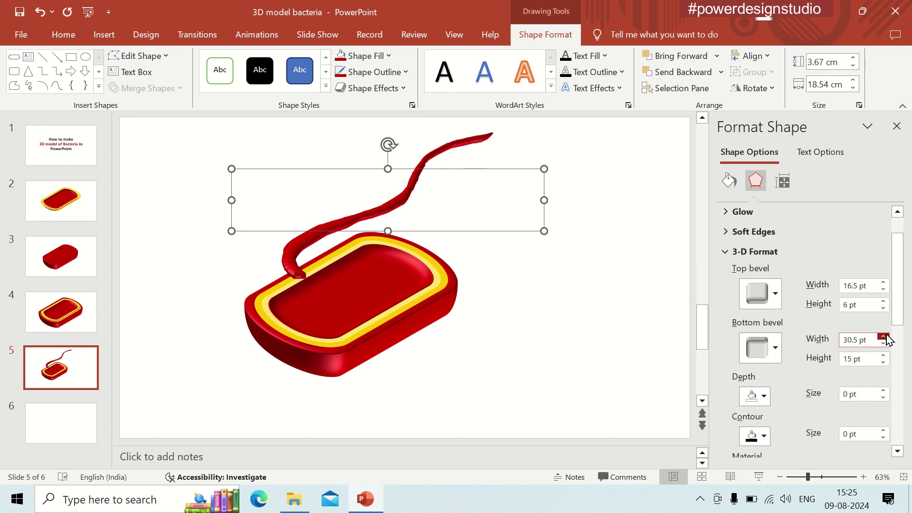
- Narrow the top bevel width to 7.5 pt and the bottom bevel width to 22 pt
click(883, 288)
click(883, 289)
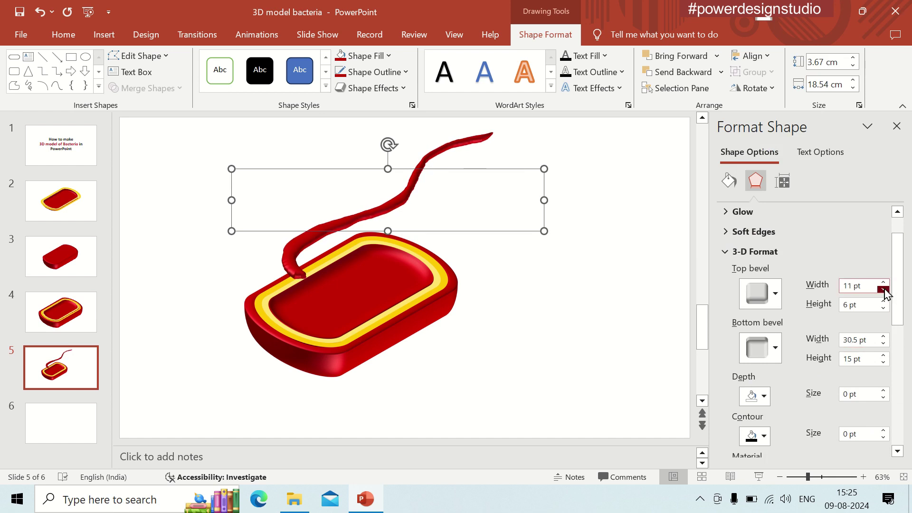
click(883, 289)
click(883, 343)
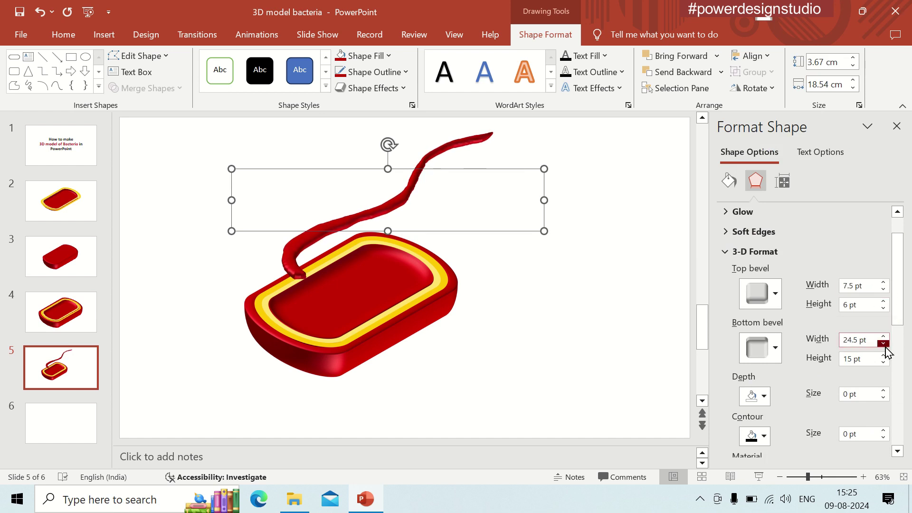
click(884, 344)
- Shrink the flagellum and move it toward the capsule
drag(336, 223, 444, 242)
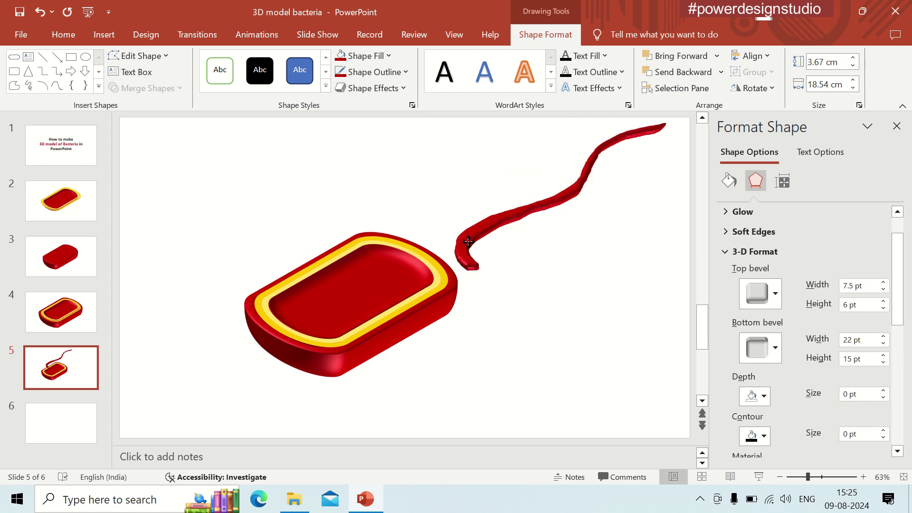
drag(652, 184, 540, 224)
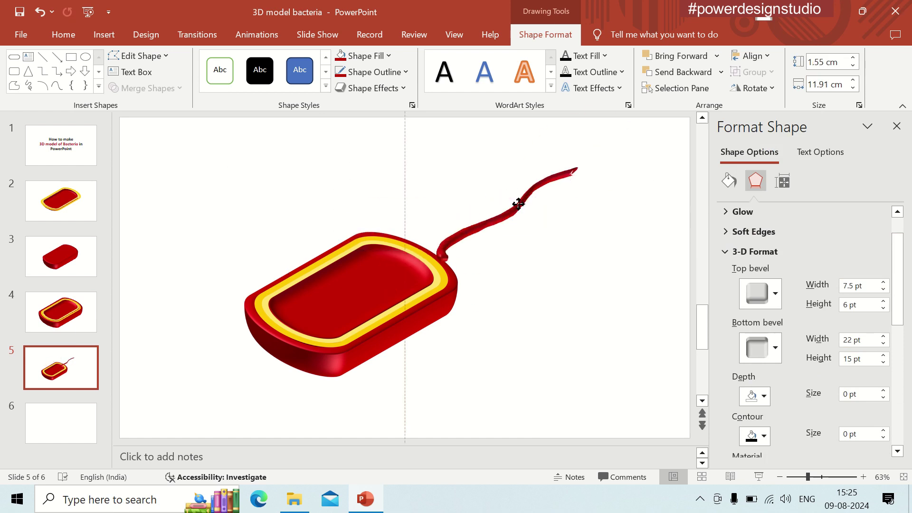
drag(453, 235, 490, 210)
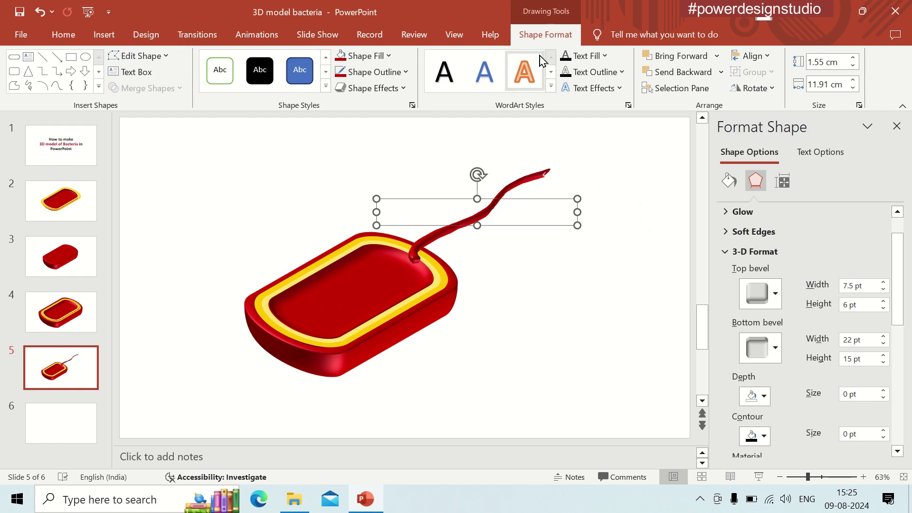
- Send the flagellum behind the capsule and join its lower end to the capsule's rim
click(721, 72)
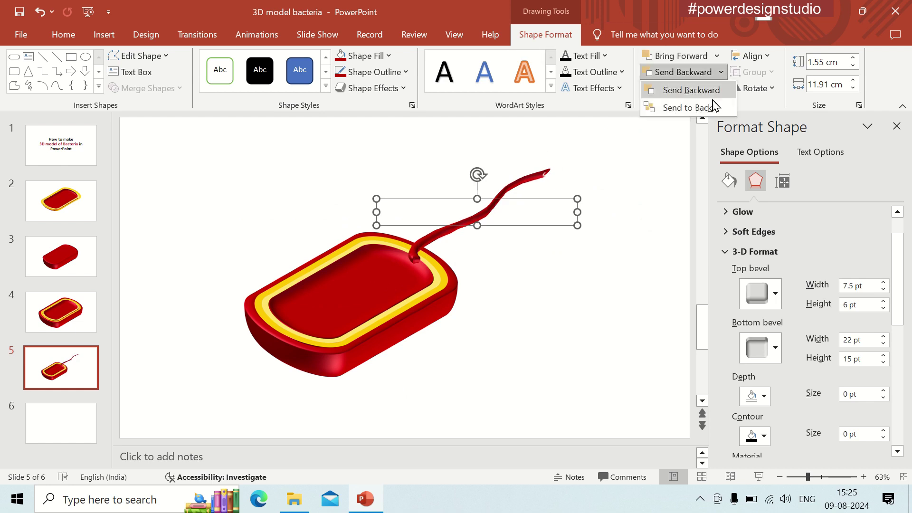
click(710, 106)
mouse_move(476, 222)
mouse_down()
mouse_move(503, 216)
mouse_move(448, 226)
mouse_move(470, 225)
mouse_move(423, 155)
mouse_up()
click(494, 213)
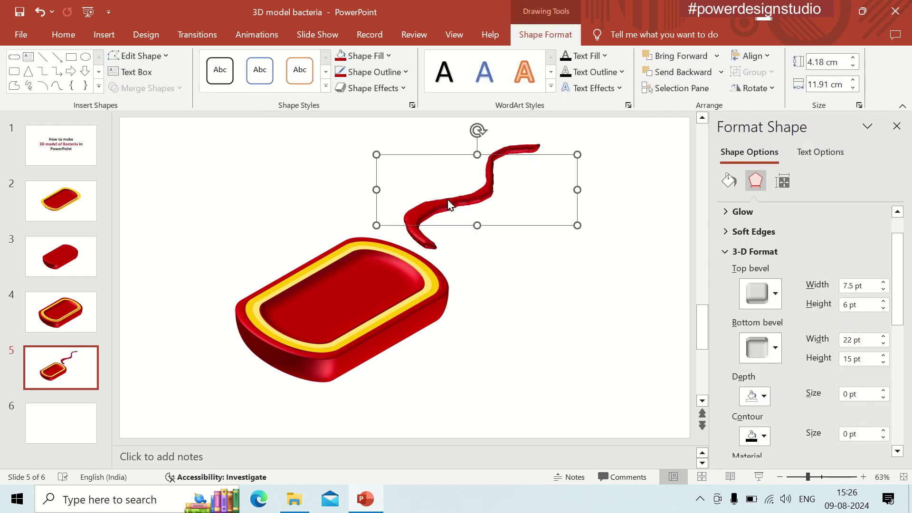
drag(451, 205, 439, 236)
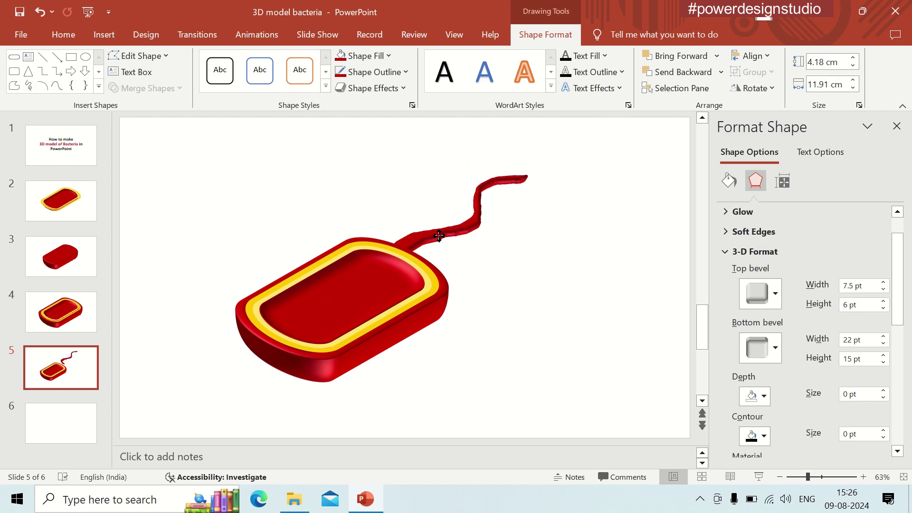
- Set both the top and bottom bevels of the flagellum to 10 pt width by 6 pt height
click(883, 289)
click(883, 343)
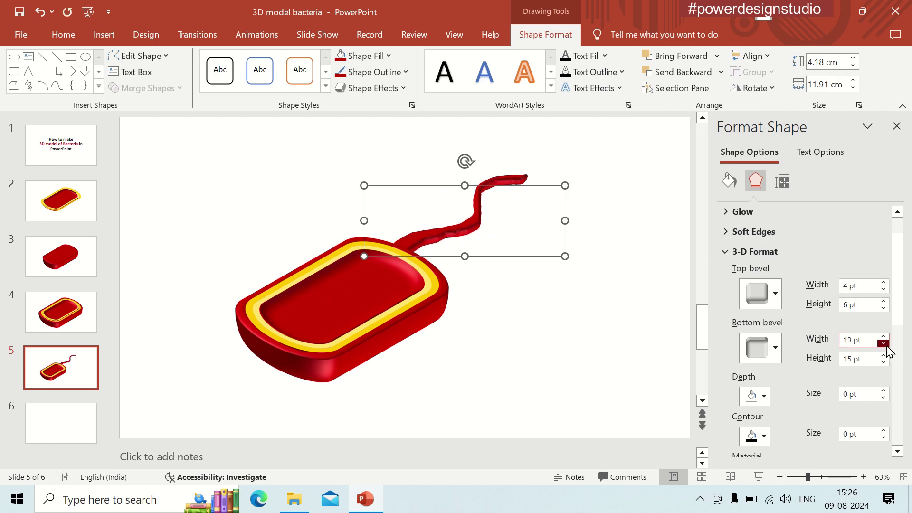
click(883, 343)
click(846, 477)
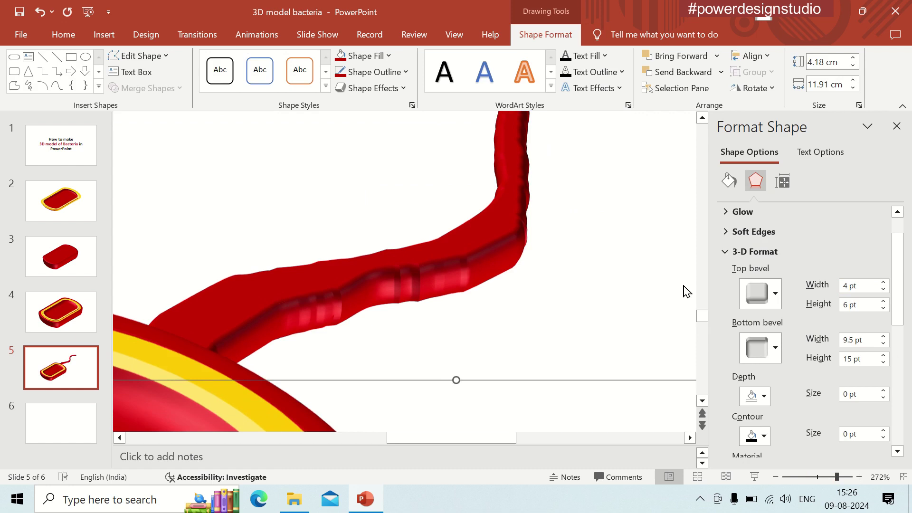
click(883, 289)
click(883, 289)
click(884, 288)
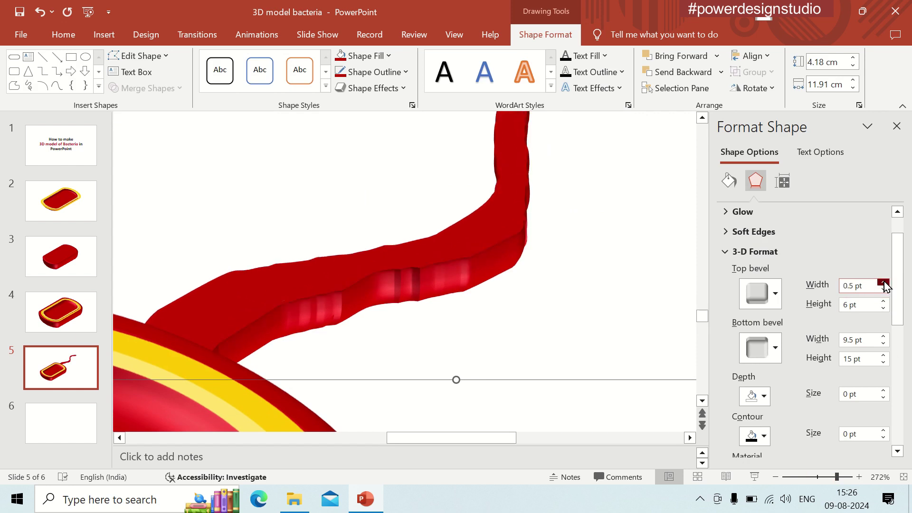
click(883, 282)
click(884, 362)
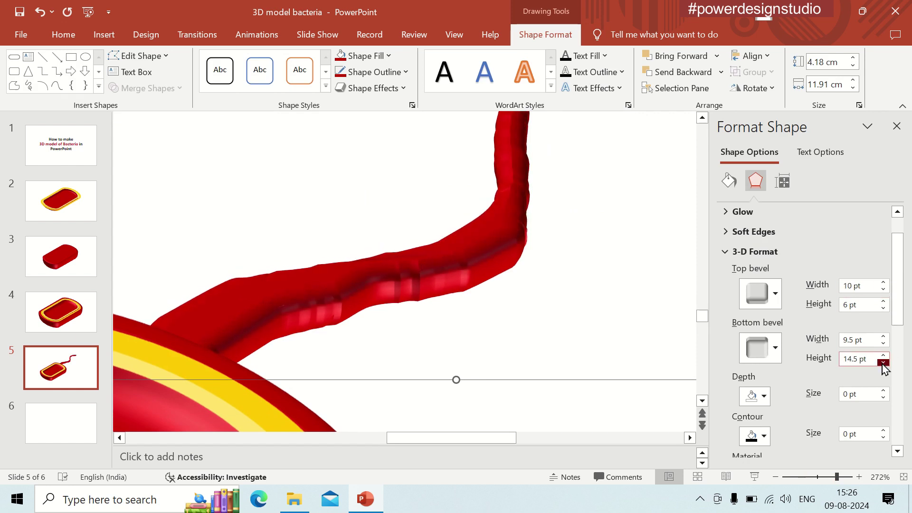
click(883, 362)
click(883, 362)
click(883, 362)
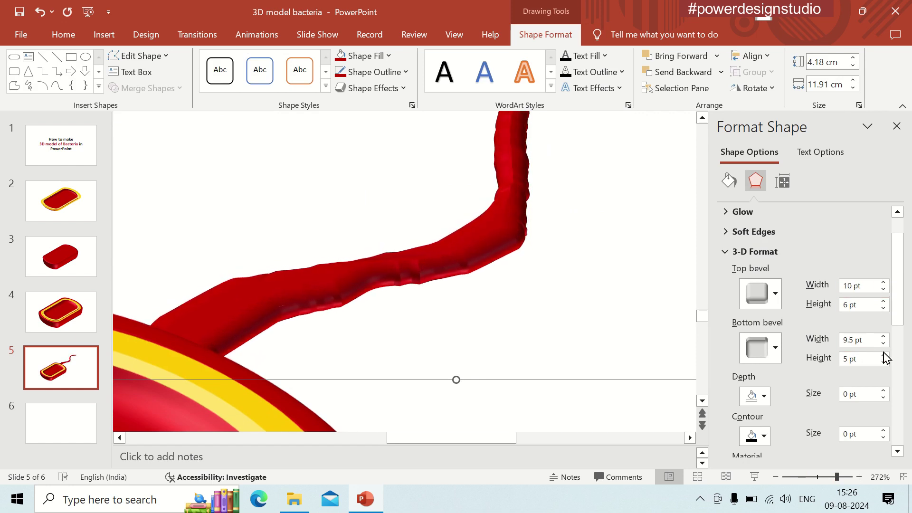
click(883, 356)
click(883, 355)
click(883, 336)
- Resize the flagellum and drag it down onto the capsule's upper end
ctrl+scroll(466, 280, down, 3)
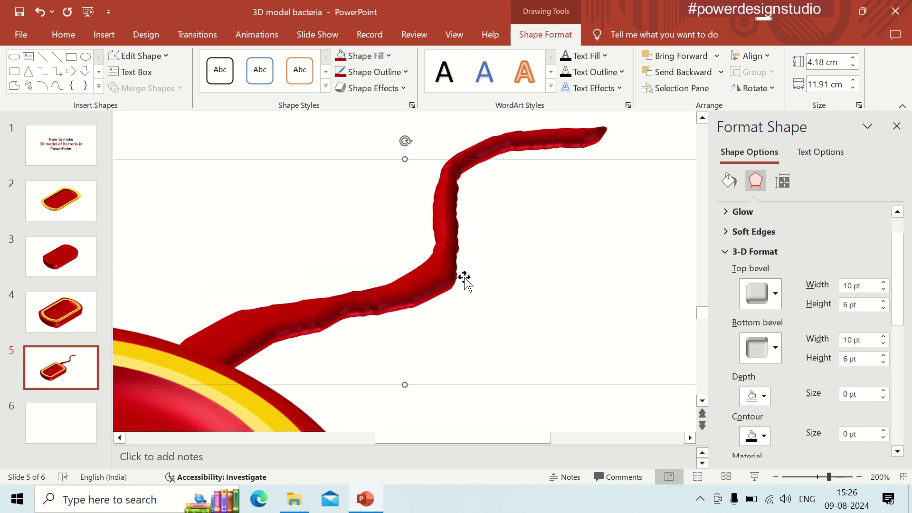
ctrl+scroll(465, 280, down, 5)
ctrl+scroll(463, 280, down, 3)
mouse_move(421, 285)
mouse_down()
mouse_move(407, 287)
mouse_move(412, 295)
mouse_up()
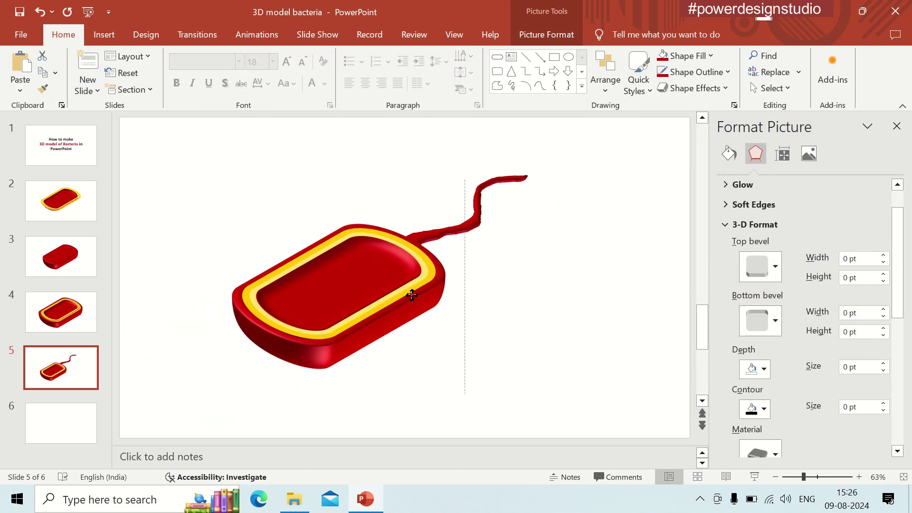
click(481, 196)
drag(465, 183, 451, 159)
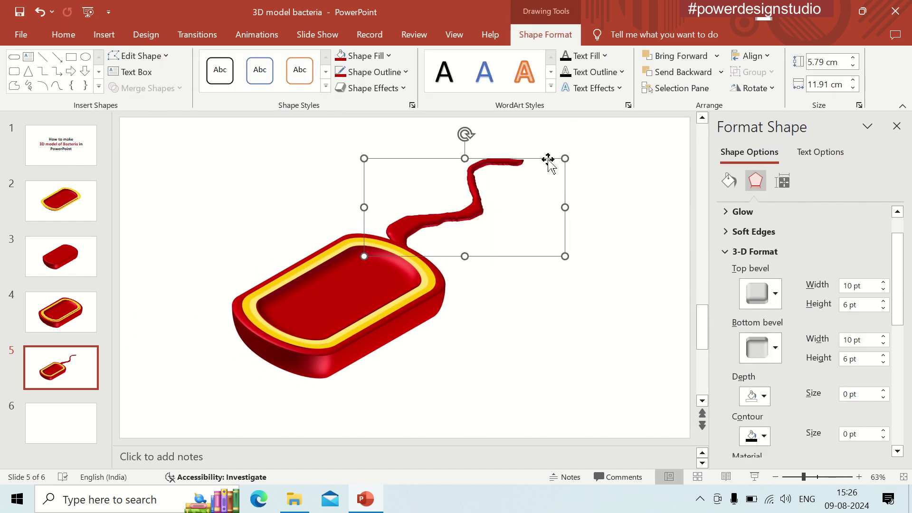
drag(565, 159, 544, 170)
drag(458, 210, 470, 233)
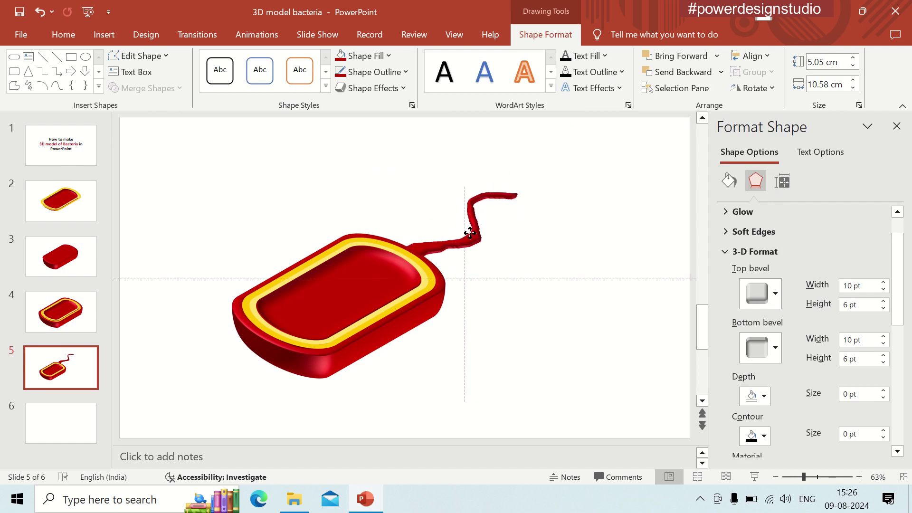
click(502, 344)
click(103, 35)
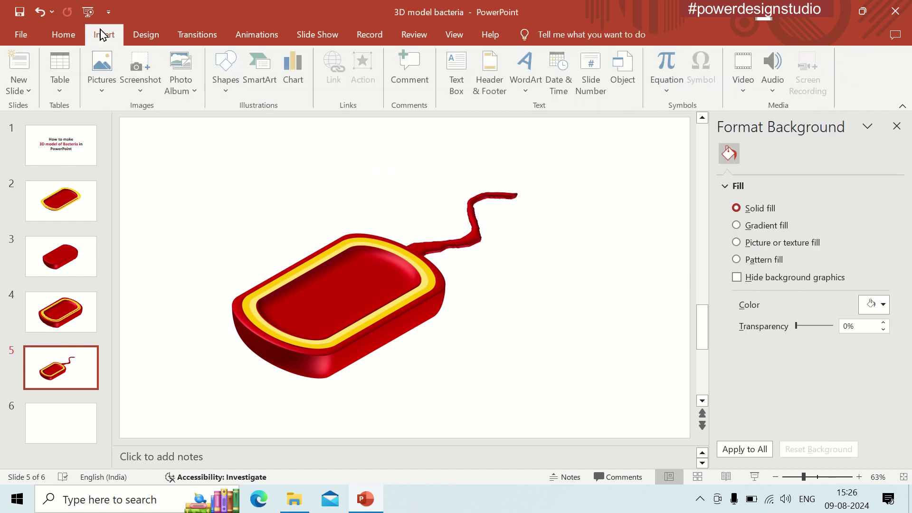
click(227, 71)
- Draw a looping freehand scribble above the capsule
click(235, 136)
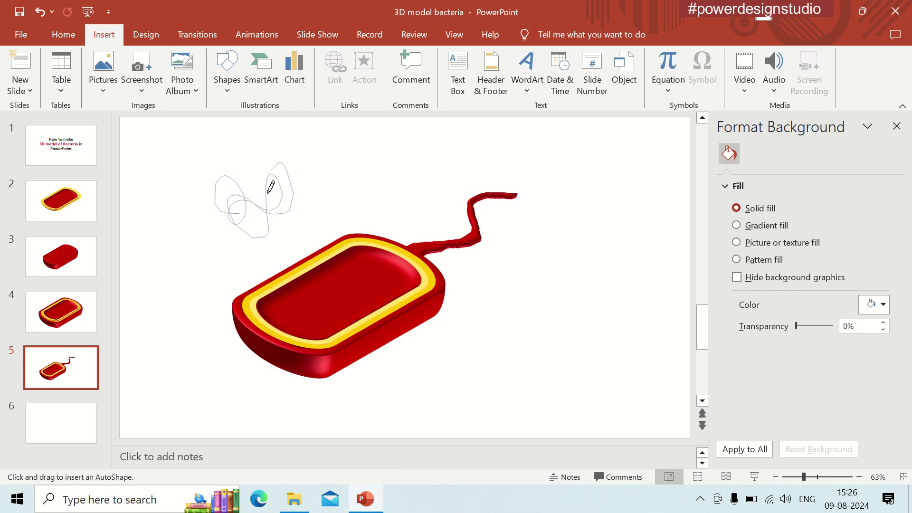
mouse_move(278, 171)
mouse_down()
mouse_move(336, 205)
mouse_move(278, 197)
mouse_up()
drag(335, 175, 332, 158)
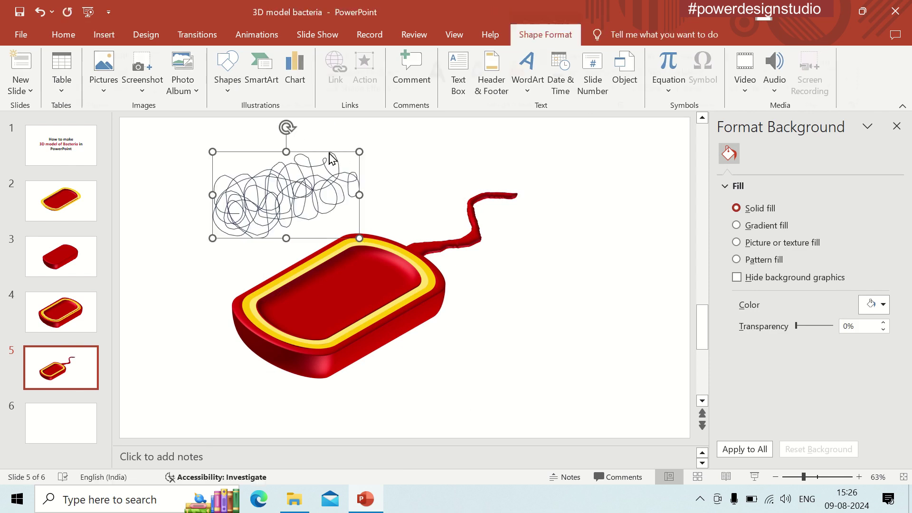
- Give the scribble a yellow 6 pt outline
click(383, 72)
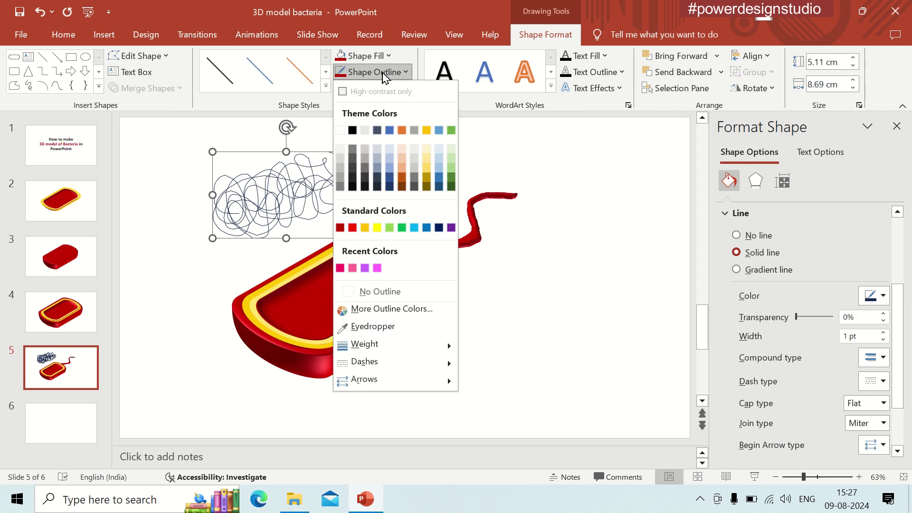
click(378, 228)
mouse_move(365, 344)
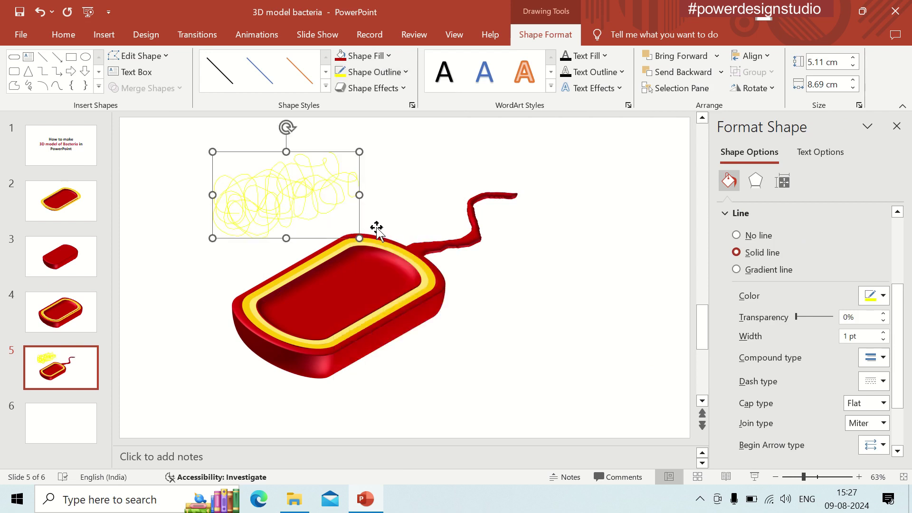
click(393, 72)
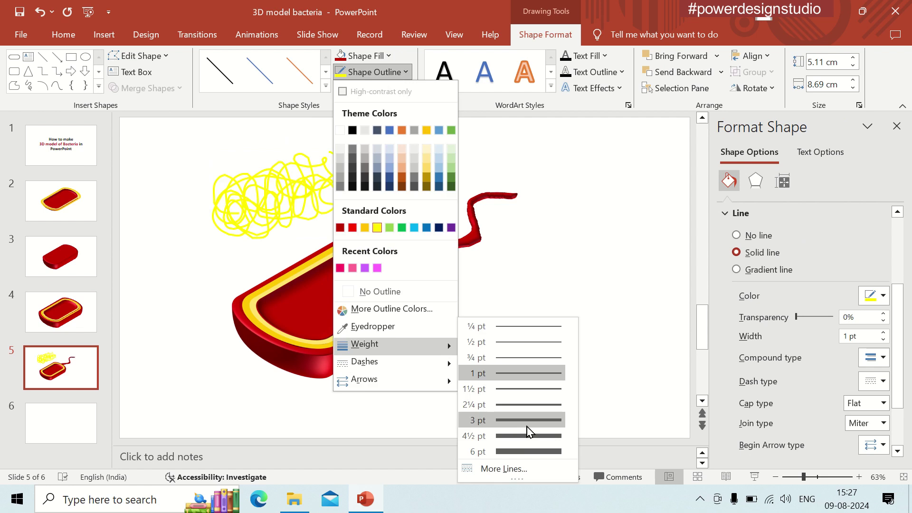
click(531, 453)
- Add a raised top bevel preset to the scribble and shrink it
click(755, 180)
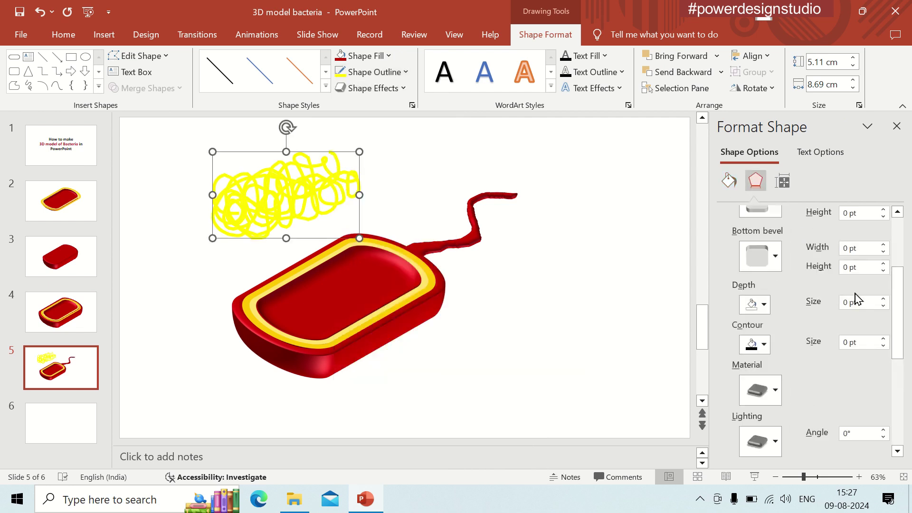
scroll(857, 297, up, 2)
click(760, 271)
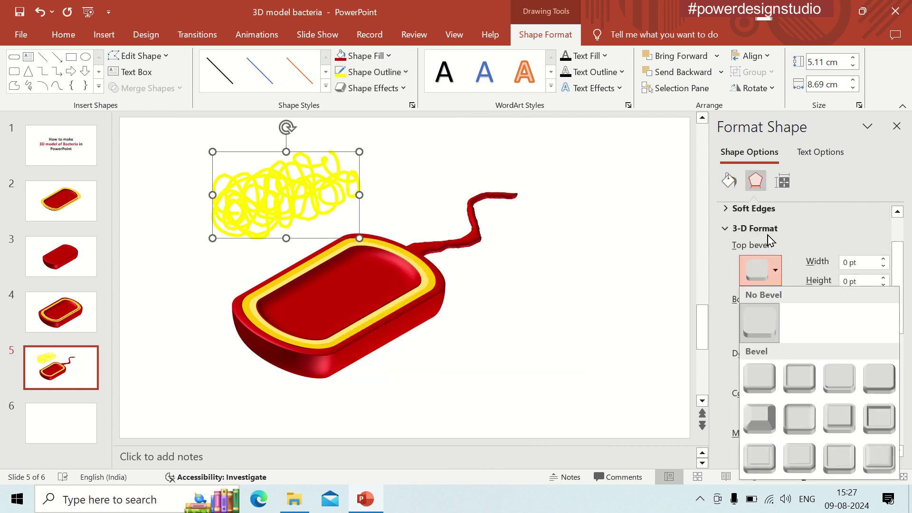
click(760, 382)
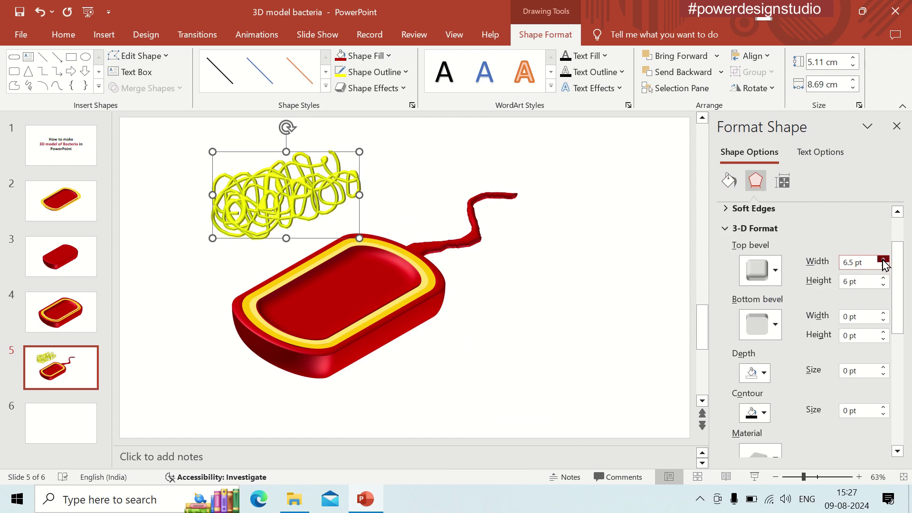
mouse_move(360, 152)
mouse_down()
mouse_move(292, 193)
mouse_move(344, 287)
mouse_up()
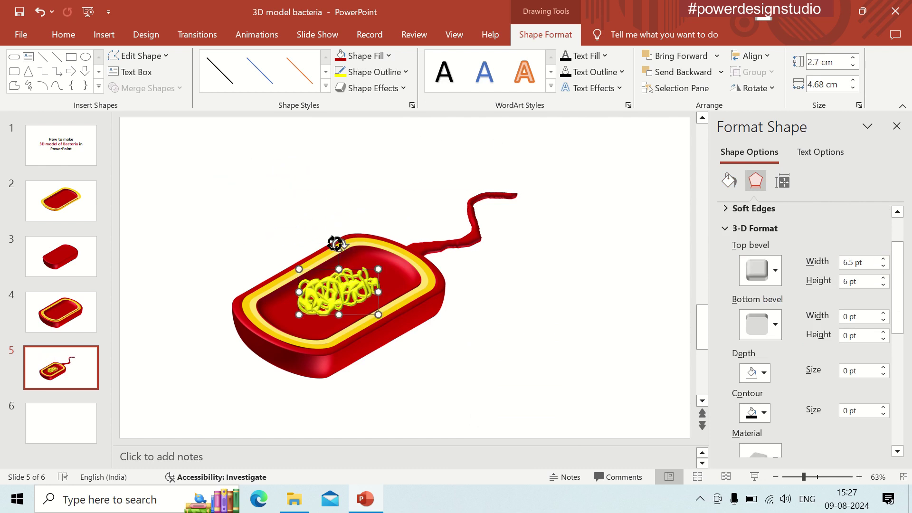
- Tilt the yellow scribble, center it inside the capsule, and make its outline thinner
mouse_move(335, 244)
mouse_down()
mouse_move(322, 248)
mouse_move(355, 275)
mouse_up()
drag(318, 302, 331, 297)
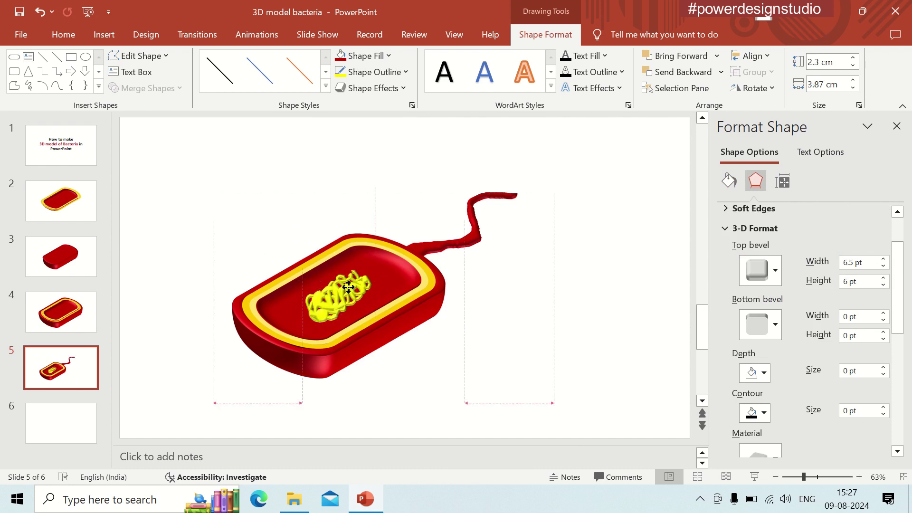
click(402, 72)
mouse_move(365, 344)
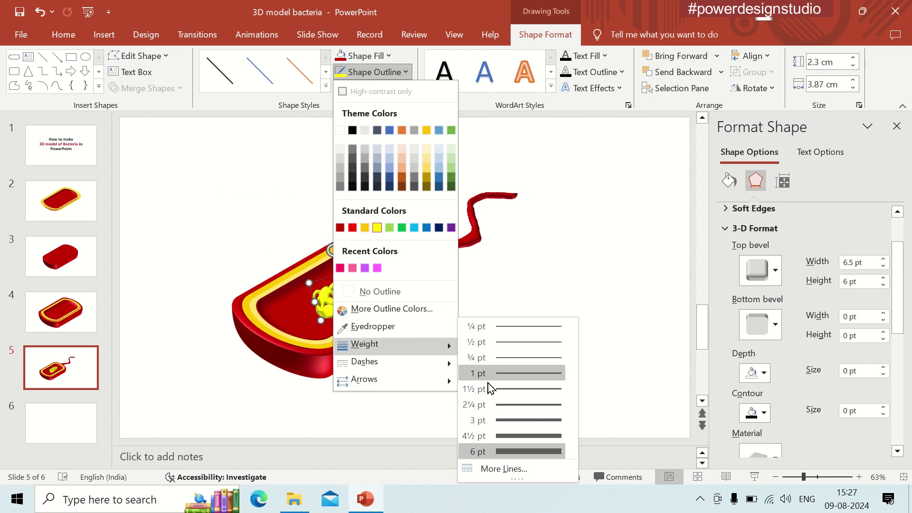
click(519, 420)
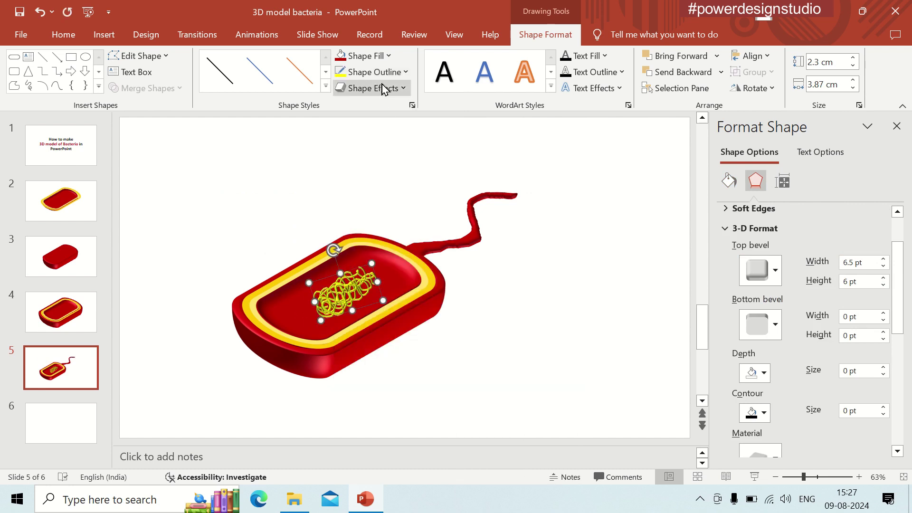
click(402, 72)
mouse_move(364, 344)
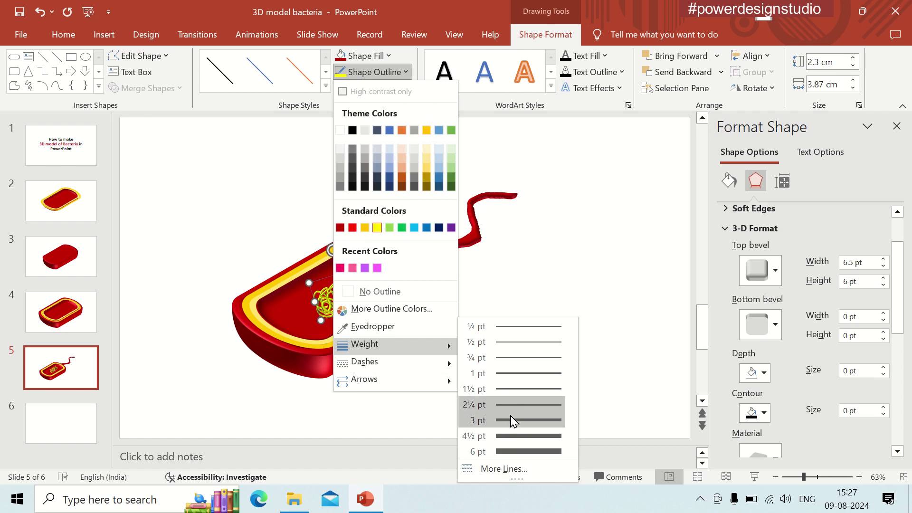
click(515, 436)
click(518, 443)
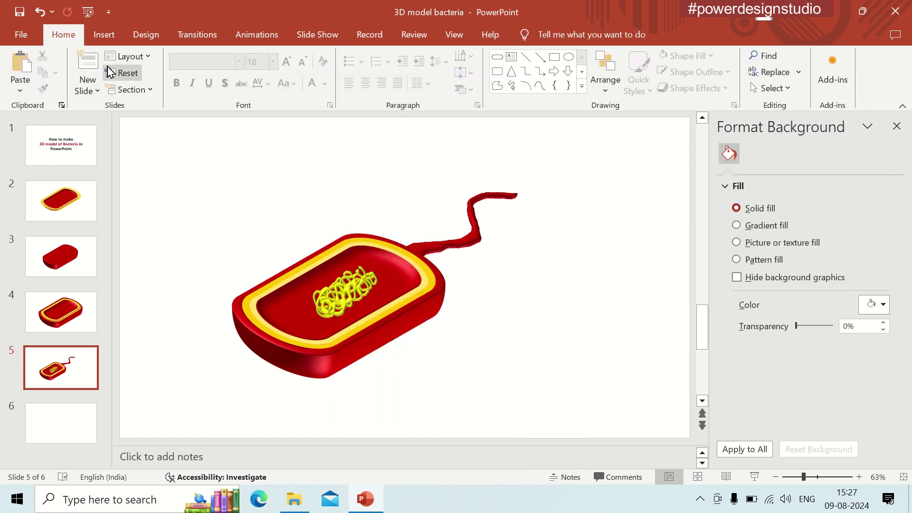
click(104, 34)
- Draw a small blue oval near the slide's top left
click(227, 74)
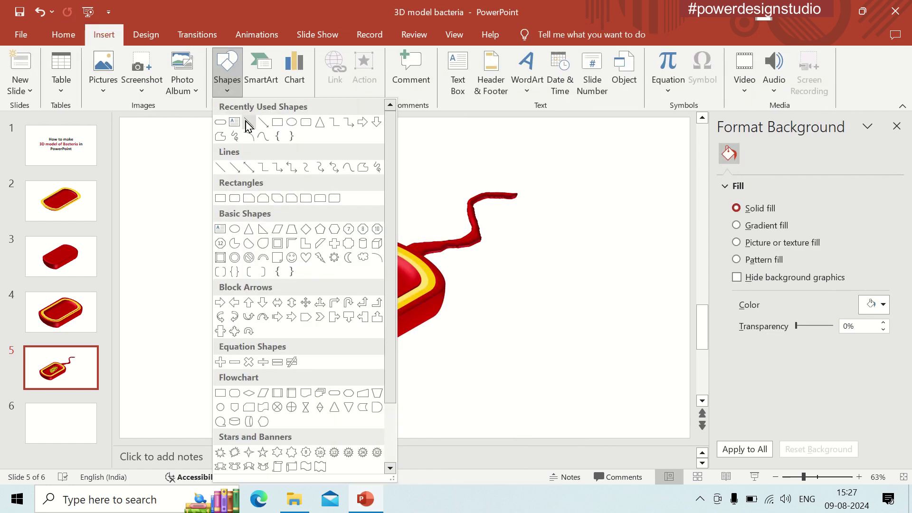
click(284, 122)
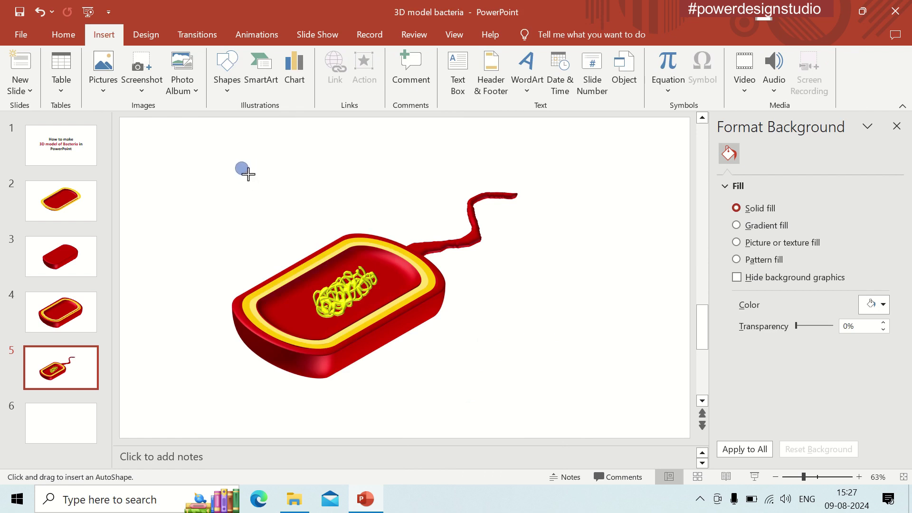
drag(235, 162, 249, 175)
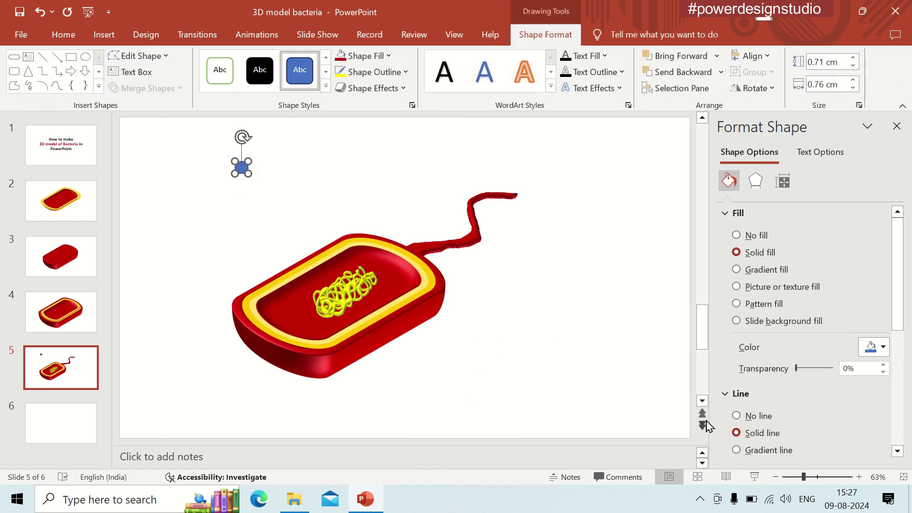
click(834, 476)
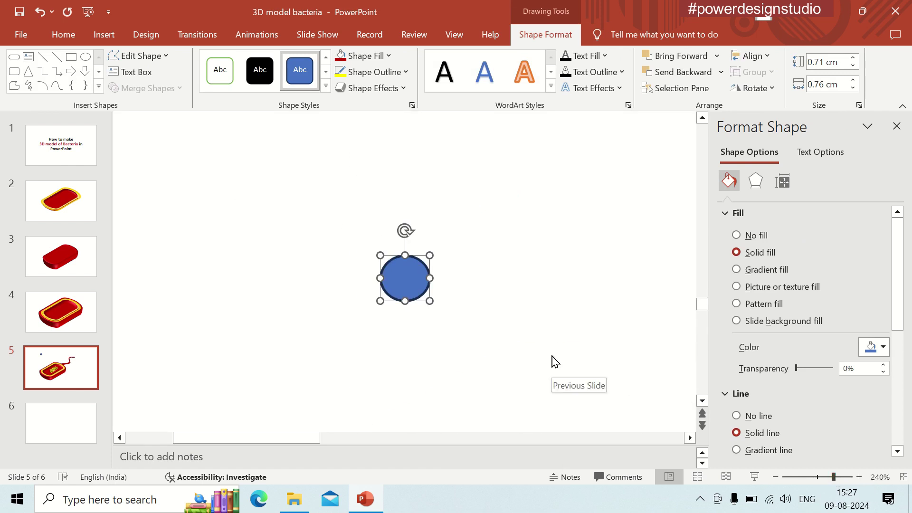
- Tilt the oval with a Parallel 3-D rotation preset
click(762, 188)
click(762, 189)
scroll(896, 342, down, 2)
scroll(902, 397, down, 2)
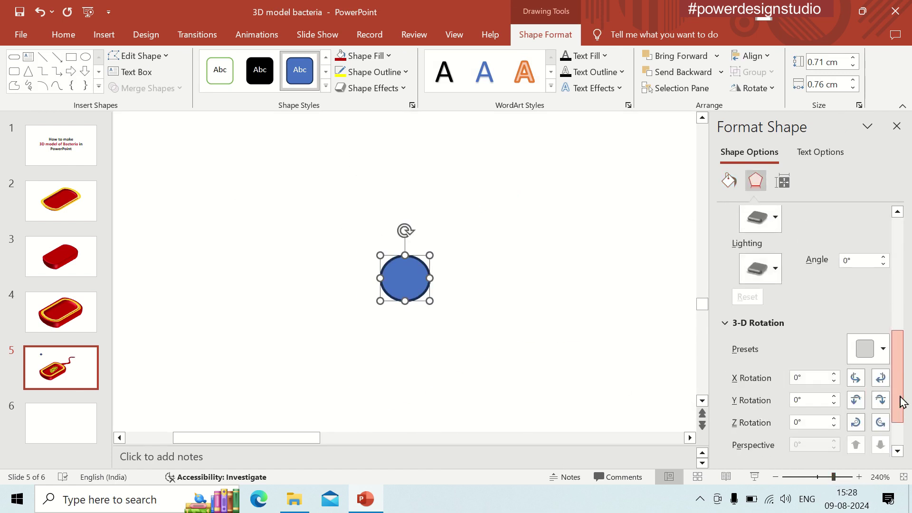
scroll(878, 310, down, 2)
click(880, 291)
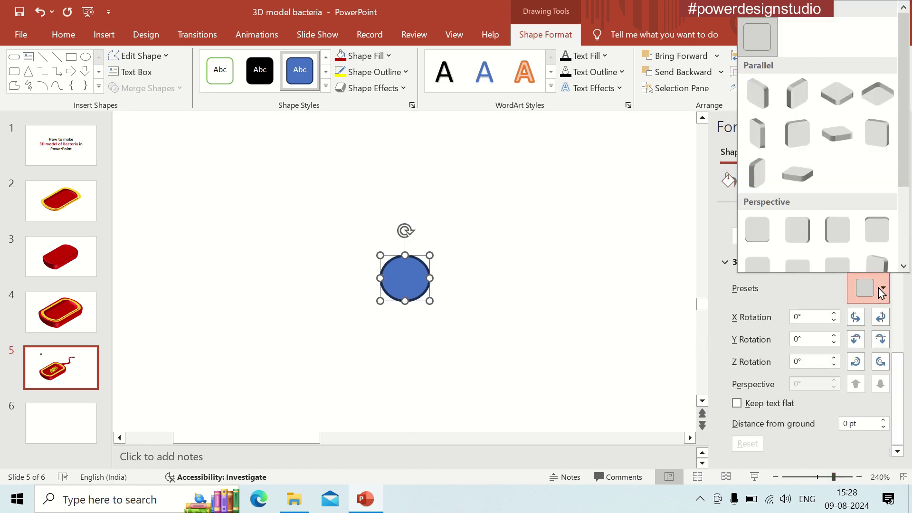
click(838, 93)
drag(898, 414, 910, 263)
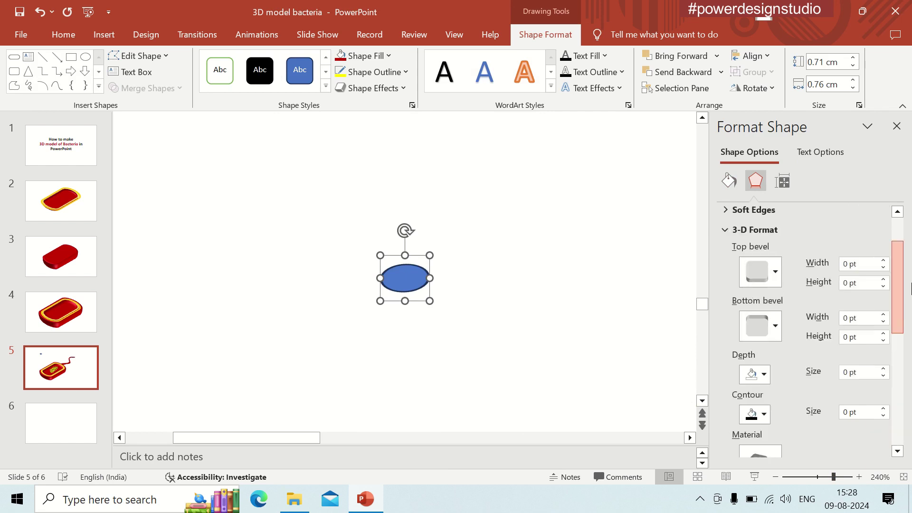
- Give the oval rounded Circle bevels on both top and bottom
click(763, 332)
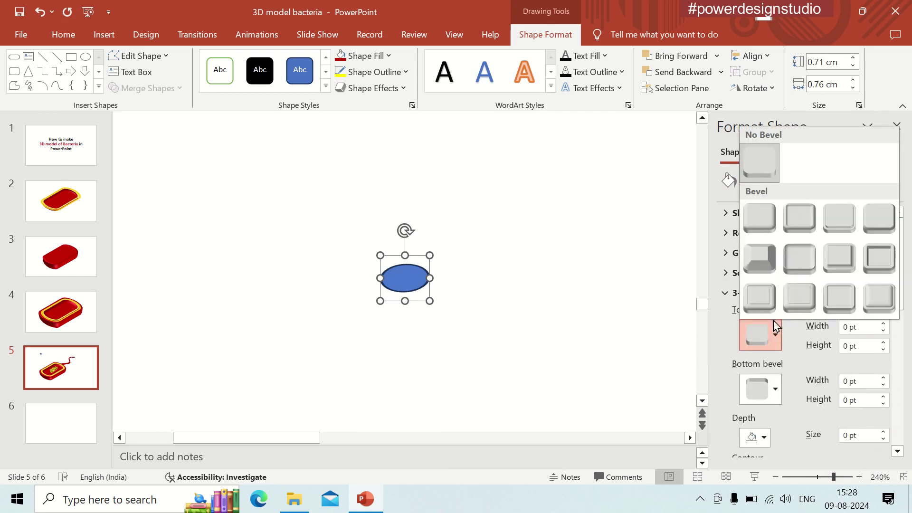
click(759, 221)
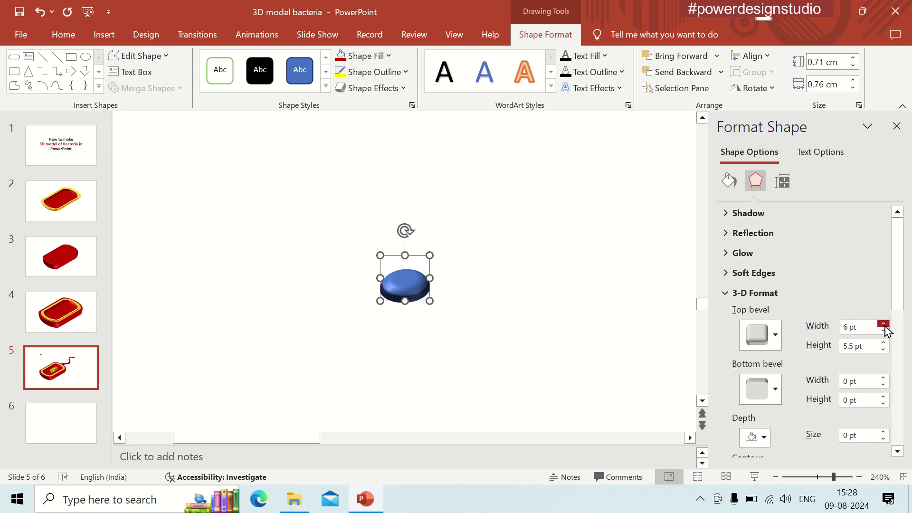
click(762, 385)
click(761, 300)
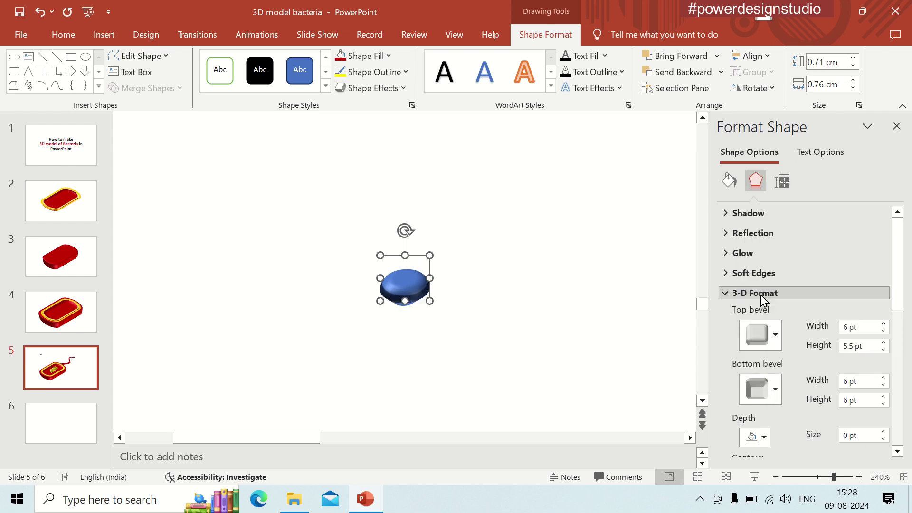
click(760, 385)
click(759, 277)
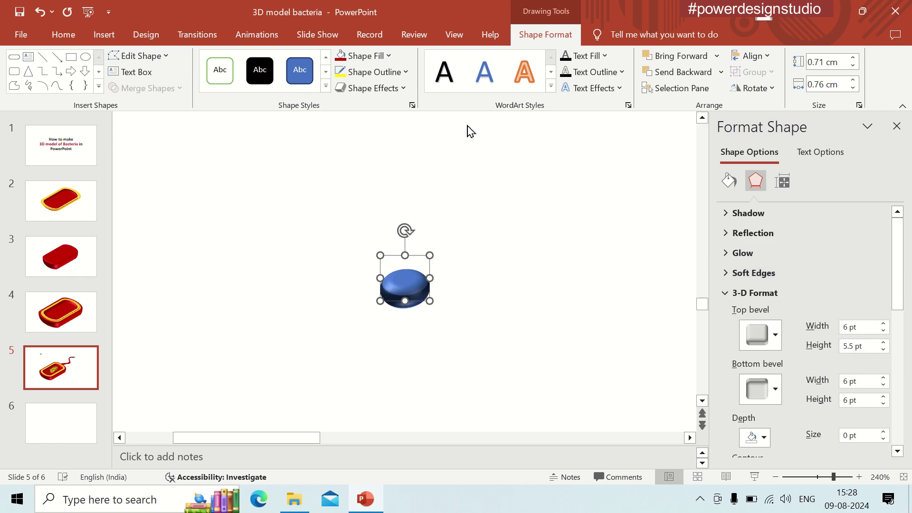
- Remove the bead's outline
click(375, 72)
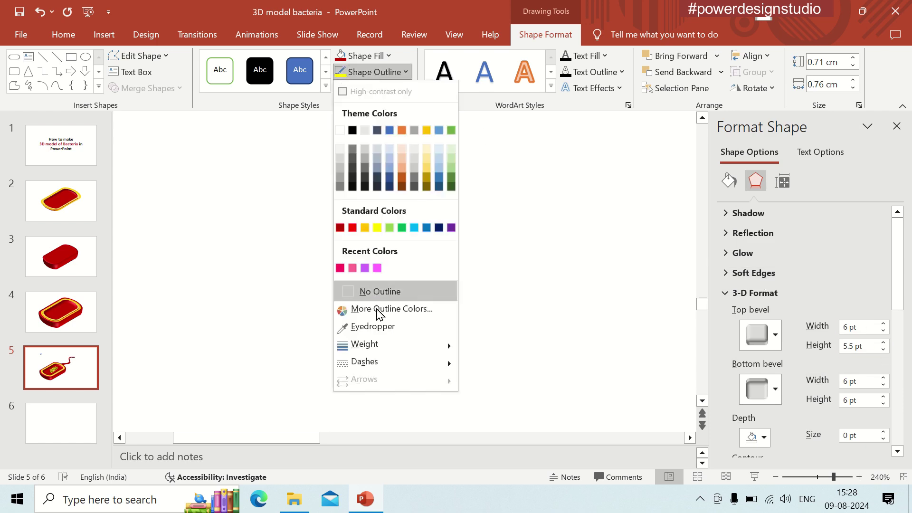
click(378, 294)
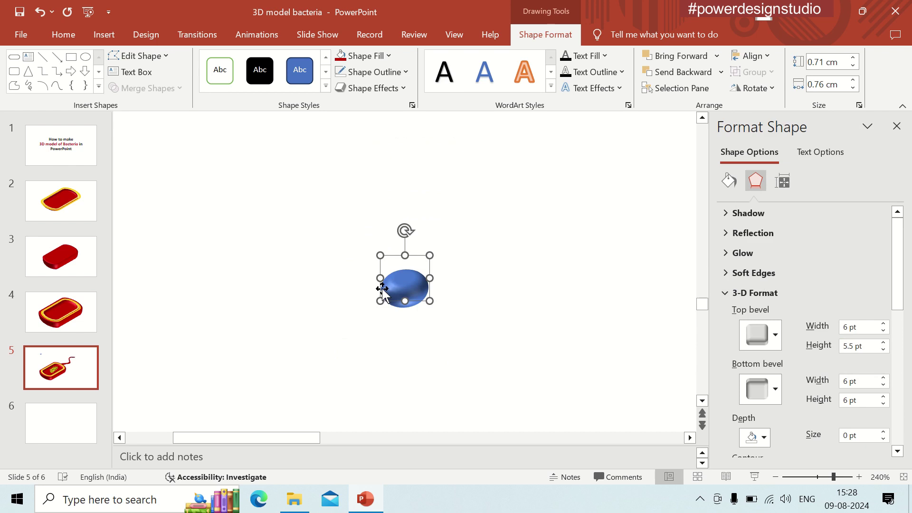
click(300, 329)
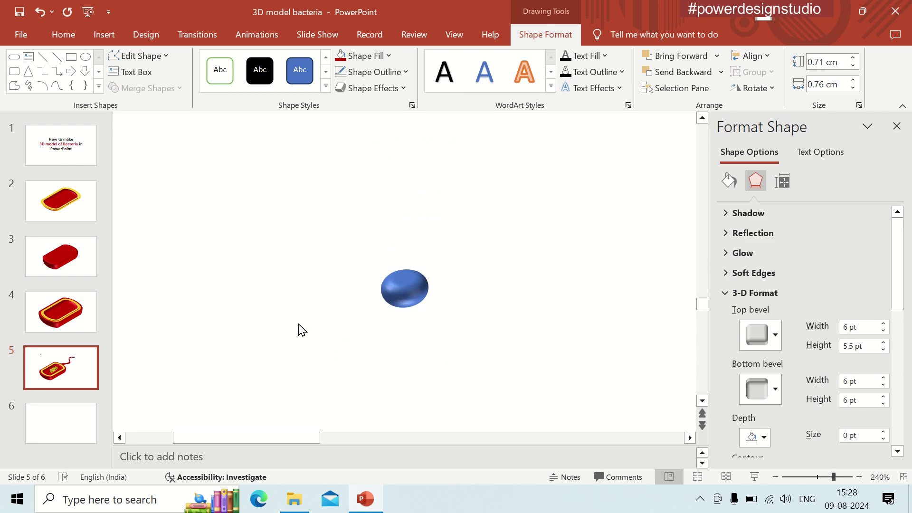
scroll(300, 329, down, 5)
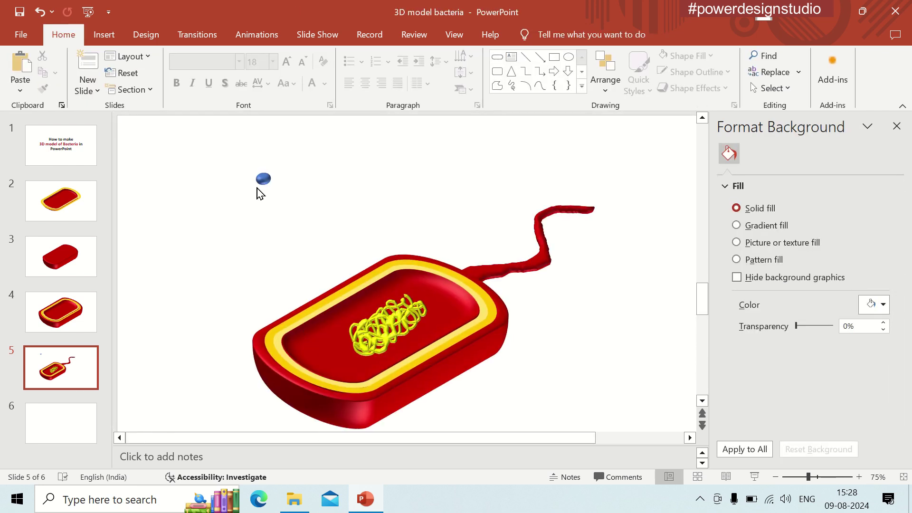
- Move the blue bead into the bacterium and paste several copies around the nucleoid
mouse_move(263, 179)
mouse_down()
mouse_move(452, 309)
mouse_move(315, 340)
mouse_up()
key(ctrl+v)
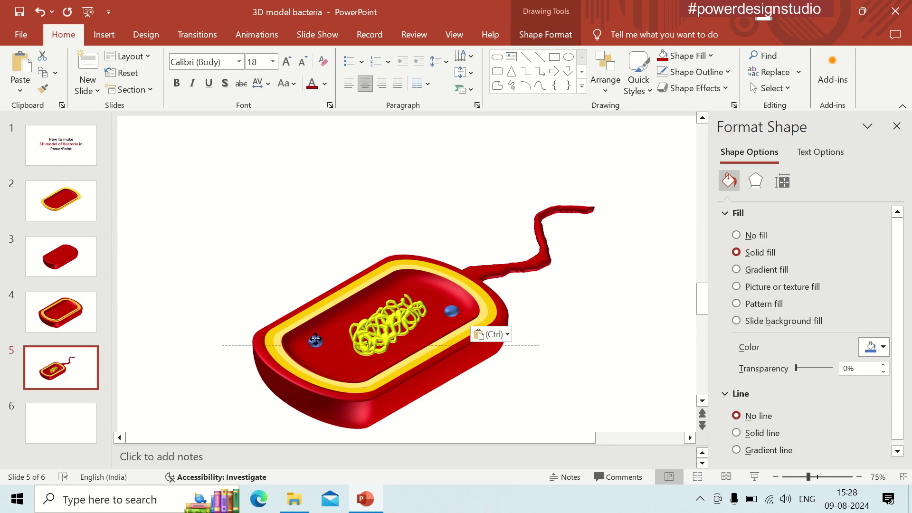
key(ctrl+v)
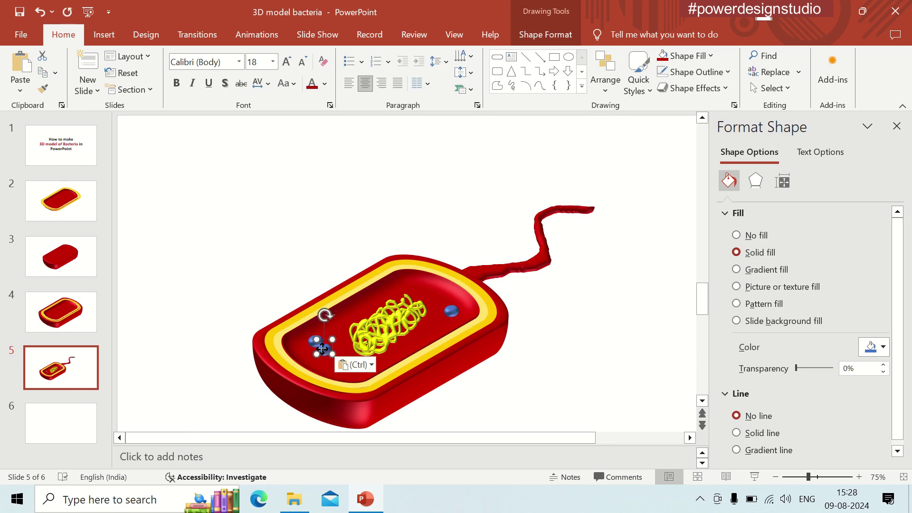
key(ctrl+v)
mouse_move(333, 353)
mouse_down()
mouse_move(344, 370)
mouse_move(405, 280)
mouse_move(432, 328)
mouse_up()
key(ctrl+v)
key(ctrl+v)
click(405, 285)
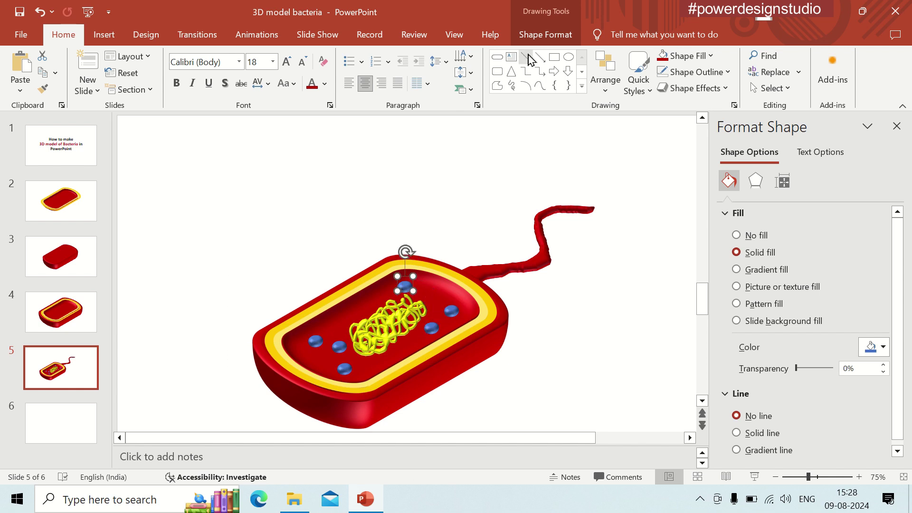
- Recolour two beads magenta and one bead a pale shade
click(545, 34)
click(380, 57)
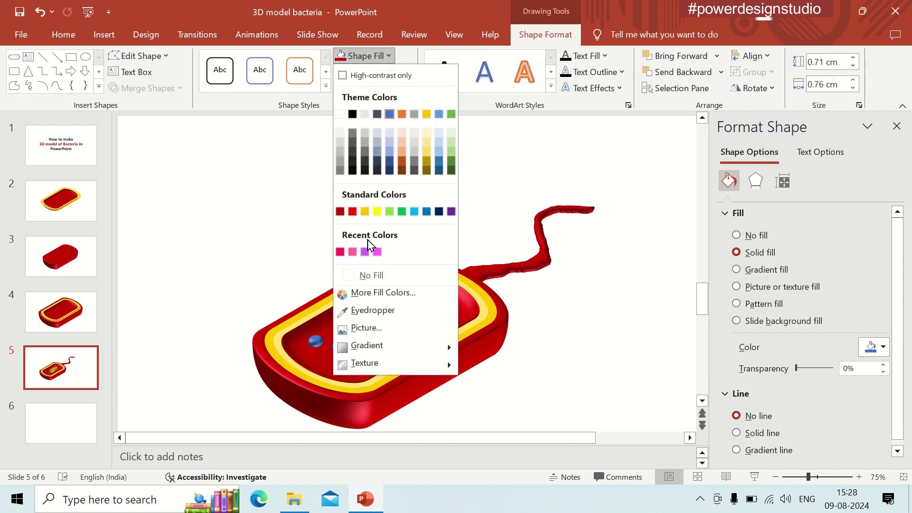
click(377, 252)
click(334, 350)
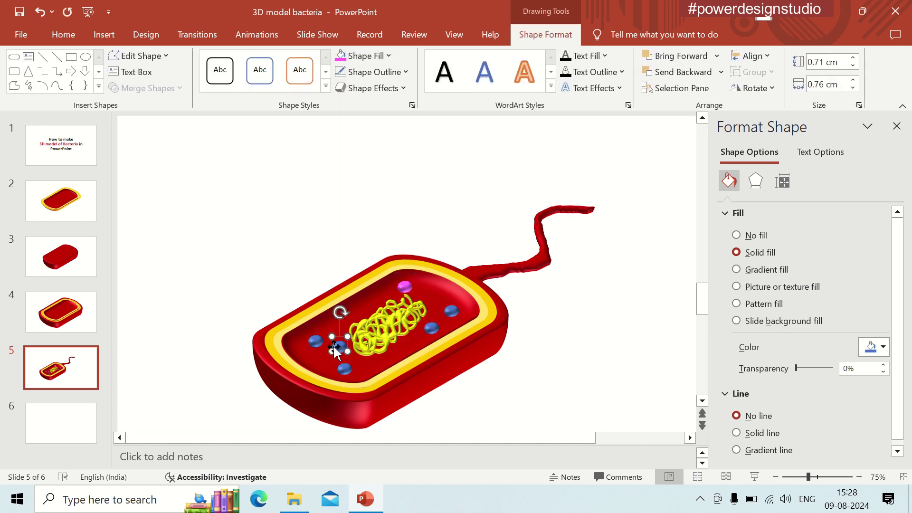
click(376, 56)
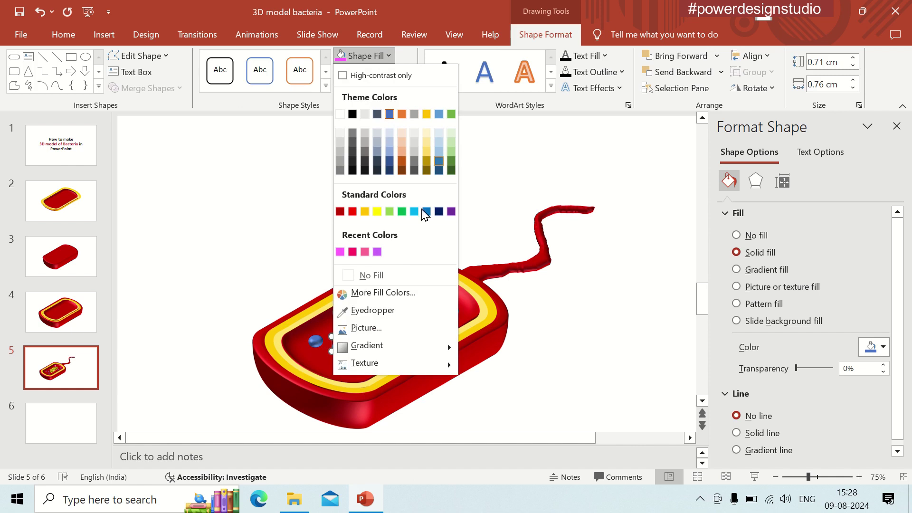
click(340, 252)
click(463, 306)
click(375, 56)
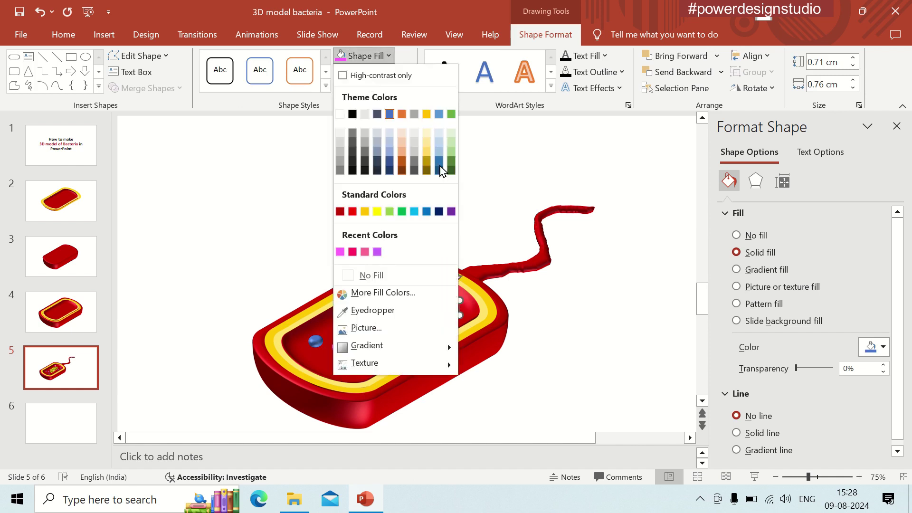
click(452, 142)
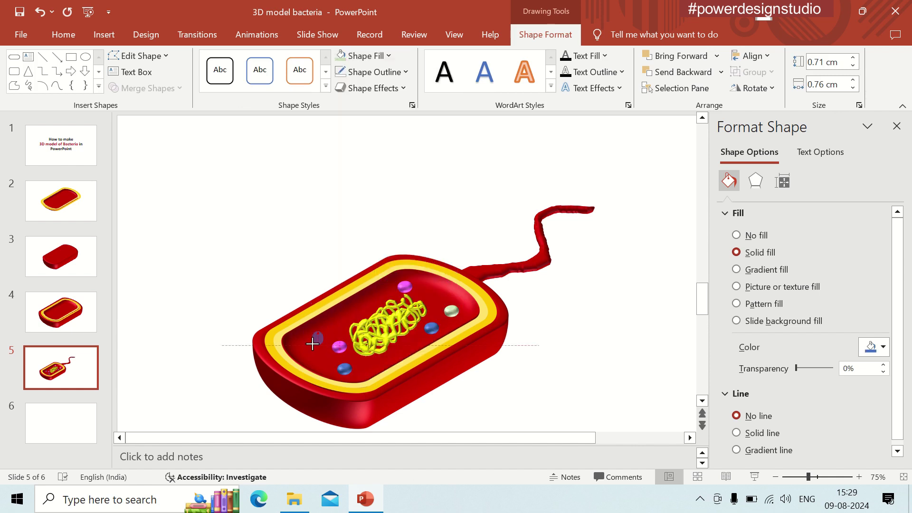
click(184, 326)
- Add more blue and pale bead copies around the cell's upper right and lower left
drag(336, 351, 333, 348)
click(456, 313)
click(428, 329)
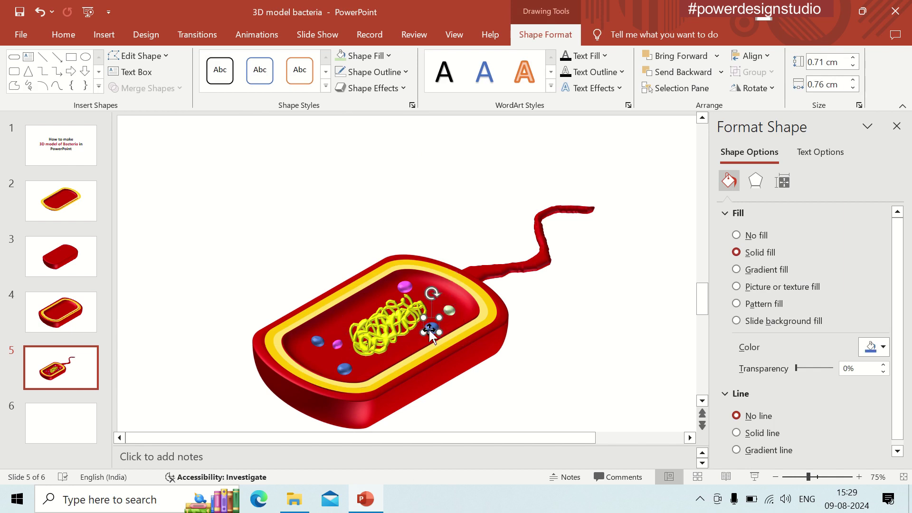
key(ctrl+v)
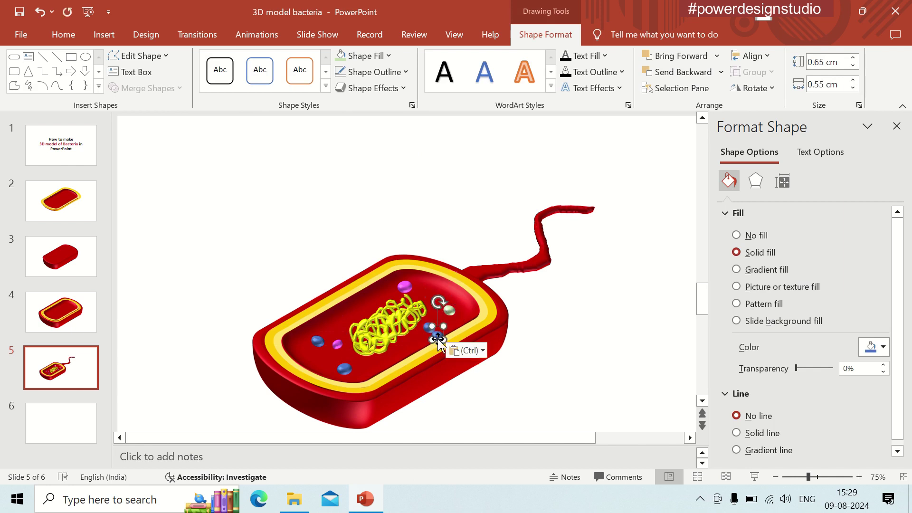
mouse_move(433, 329)
mouse_down()
mouse_move(372, 301)
mouse_move(426, 284)
mouse_up()
key(ctrl+v)
click(449, 309)
key(ctrl+v)
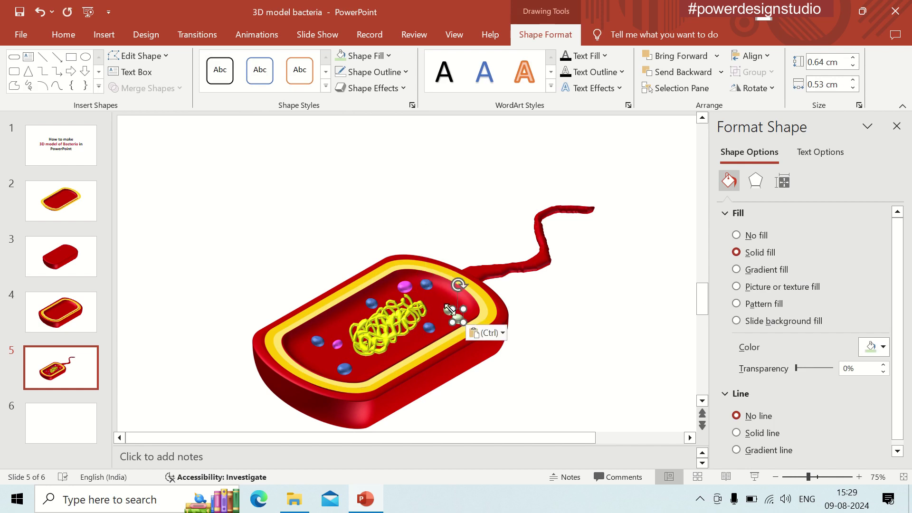
drag(456, 321, 321, 367)
click(188, 256)
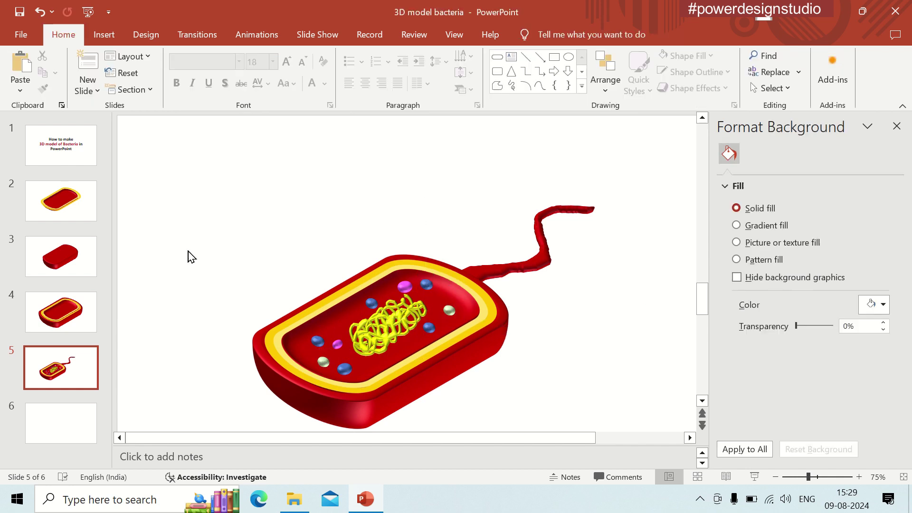
- Zoom out to 60% to fit slide 5, then bring up the Insert Shapes gallery
click(776, 477)
click(776, 477)
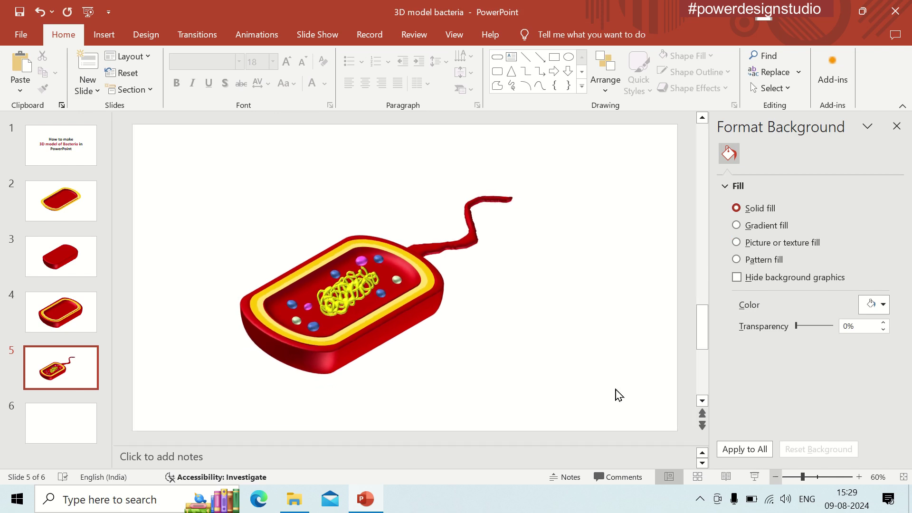
click(113, 41)
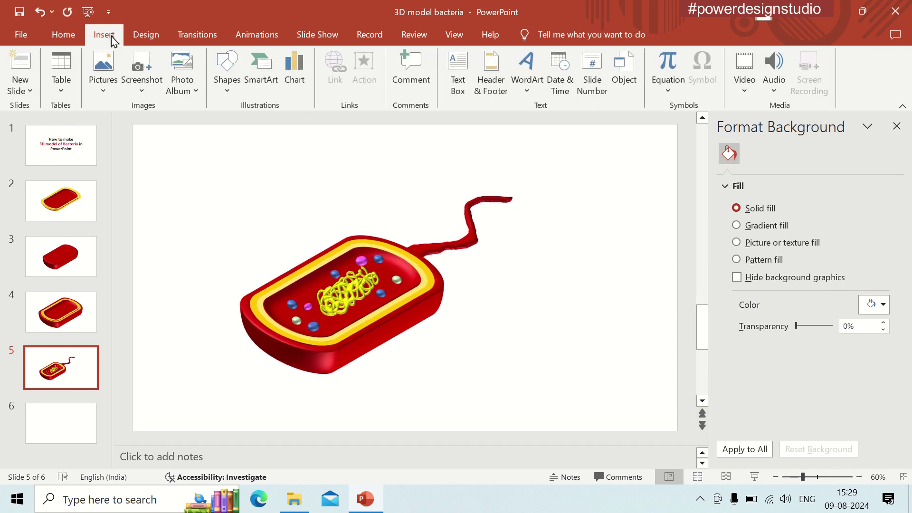
click(233, 83)
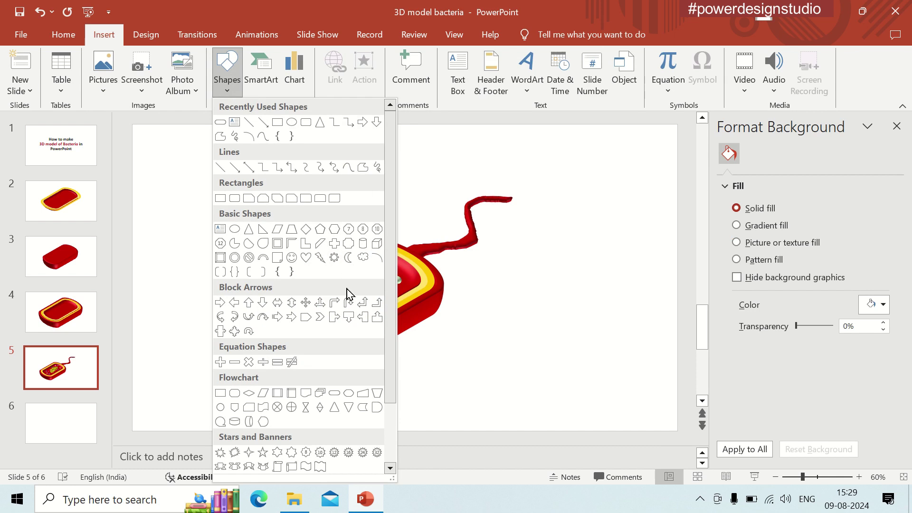
- Draw a thin Arc shape on the slide to the right of the bacterium
scroll(347, 288, down, 3)
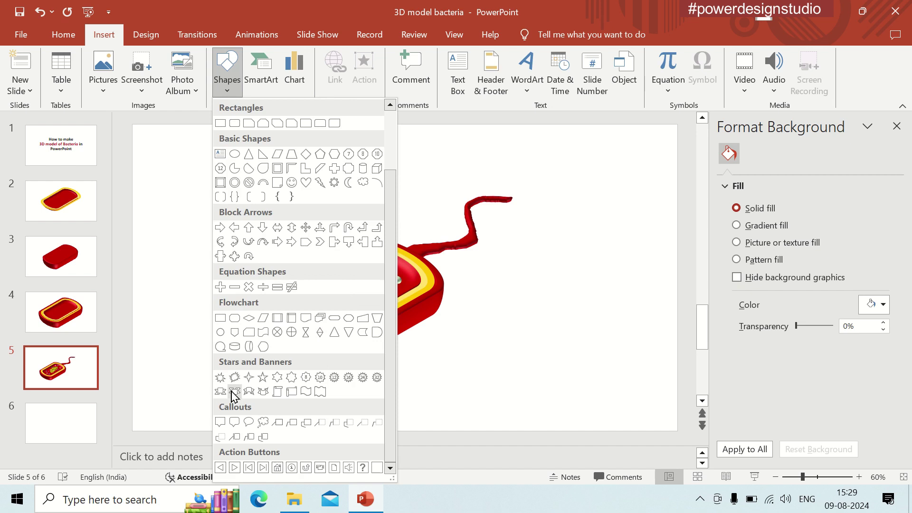
scroll(228, 112, up, 3)
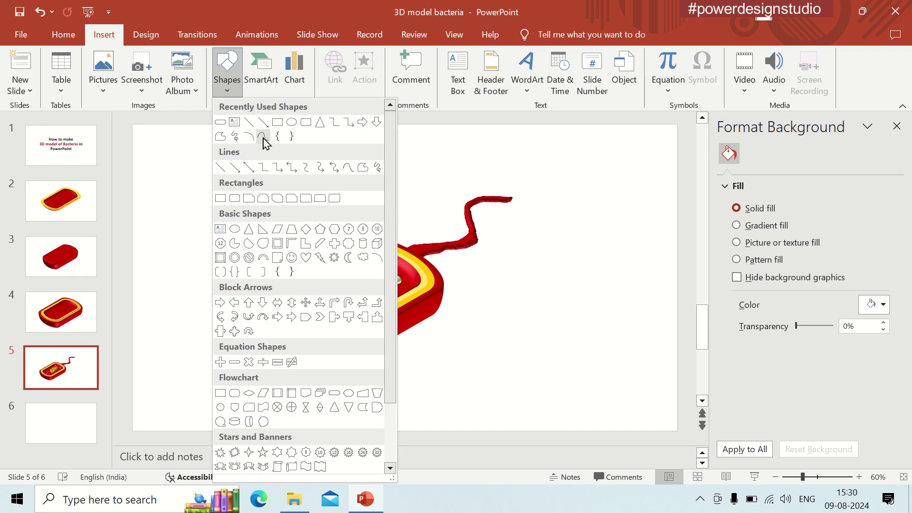
click(263, 137)
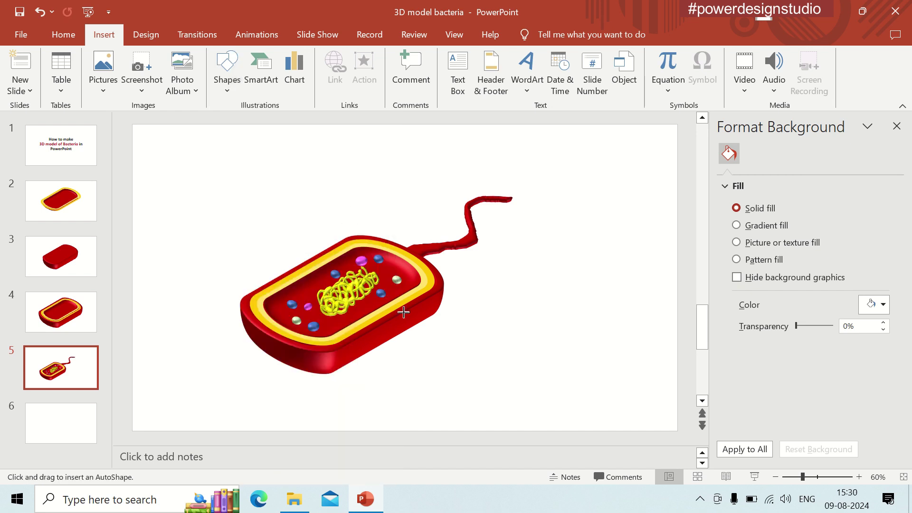
mouse_move(484, 312)
mouse_down()
mouse_move(512, 342)
mouse_move(570, 343)
mouse_up()
- Give the arc a Dark Red outline with 6 pt weight
drag(574, 344, 574, 346)
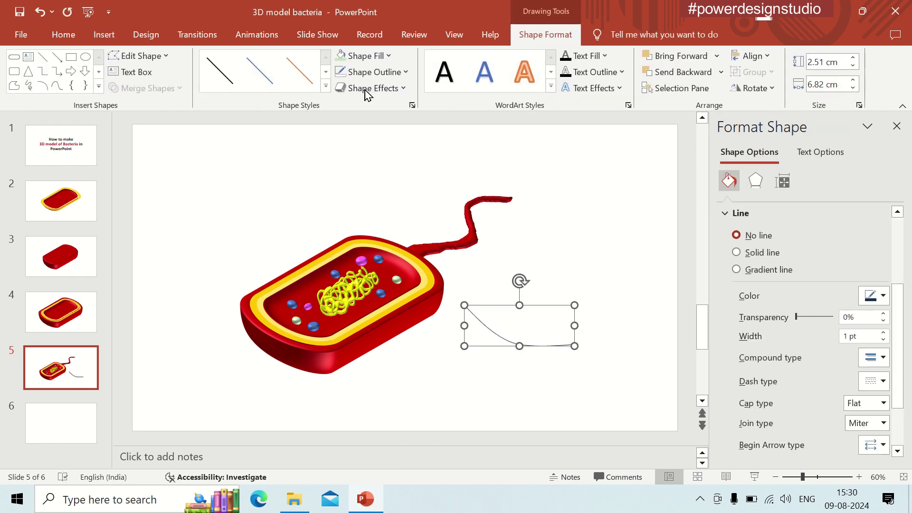
click(376, 56)
click(378, 56)
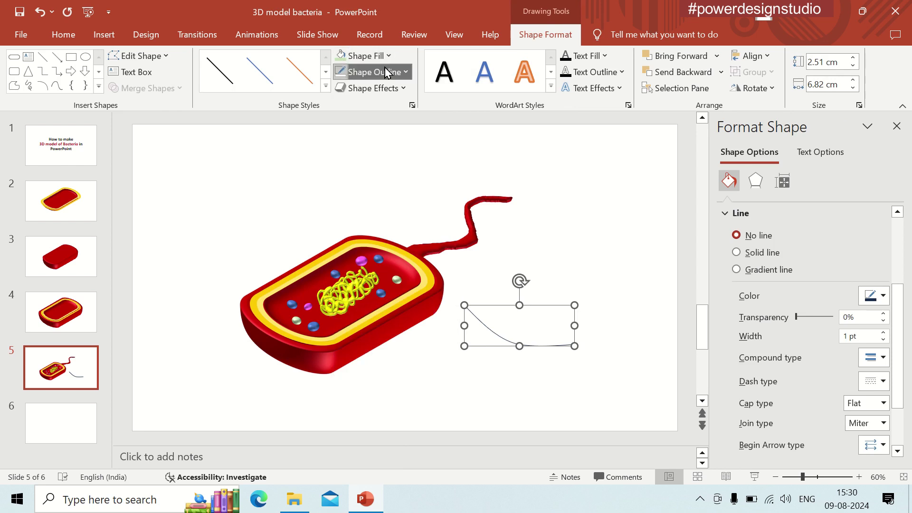
click(386, 72)
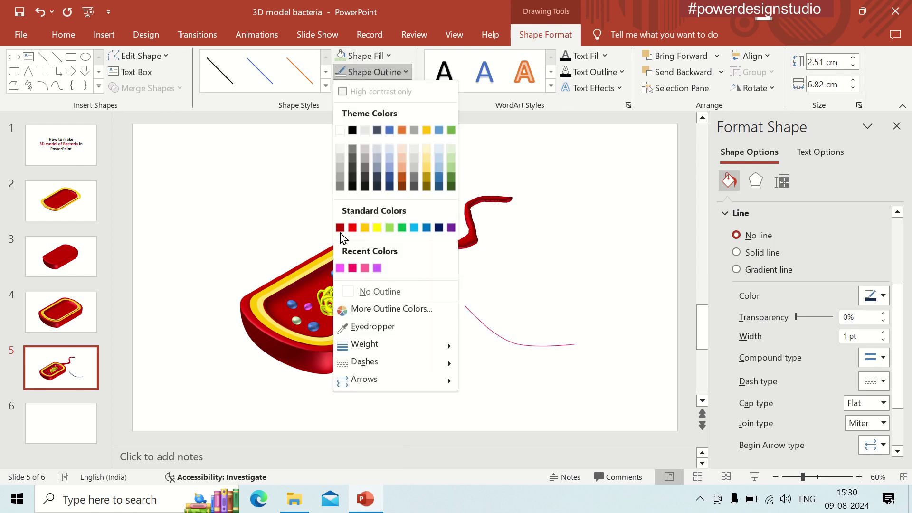
click(341, 227)
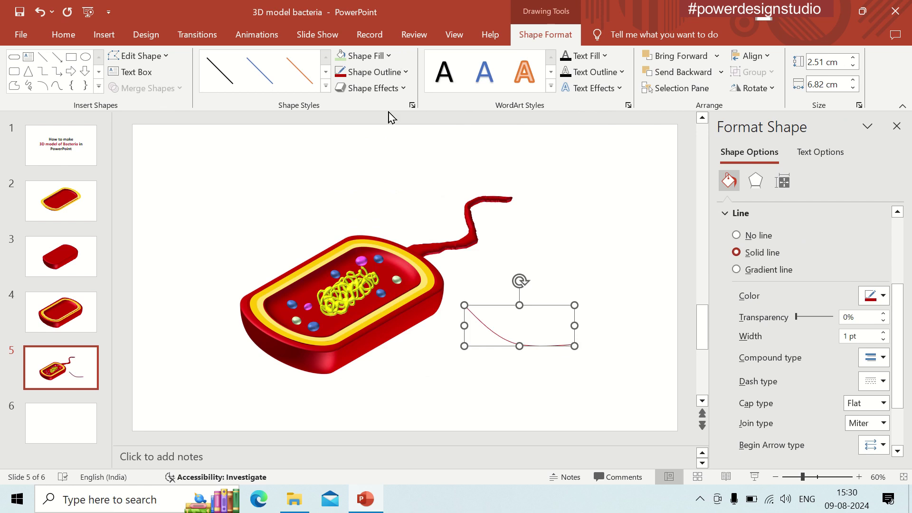
click(404, 72)
mouse_move(385, 344)
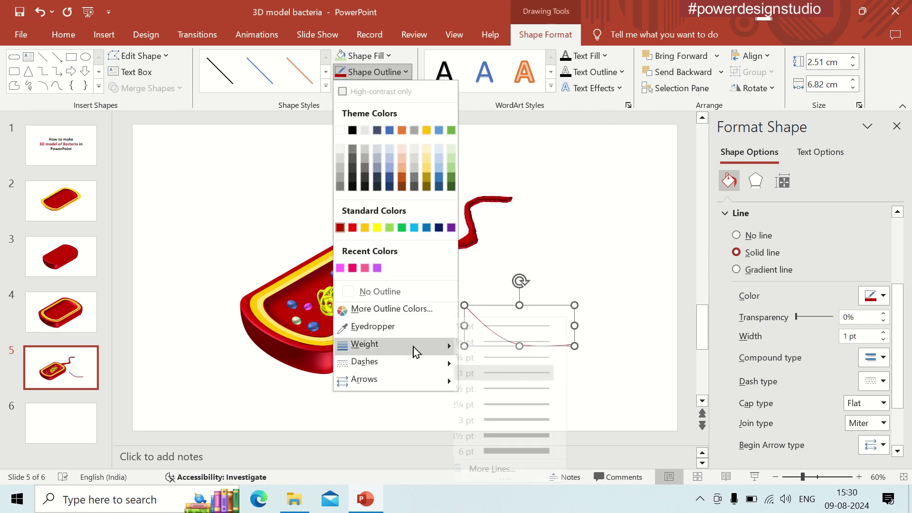
click(514, 452)
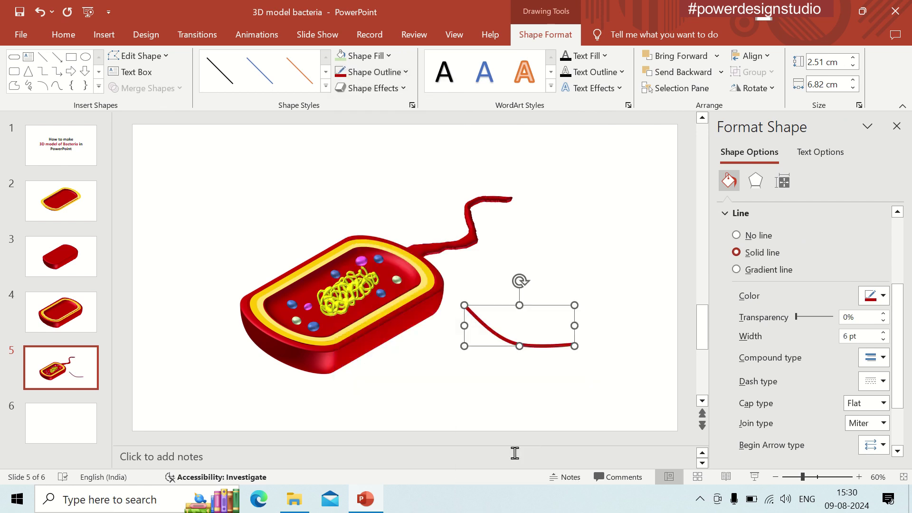
- Make the arc's outline a double compound line and raise its width to 17.5 pt
click(882, 357)
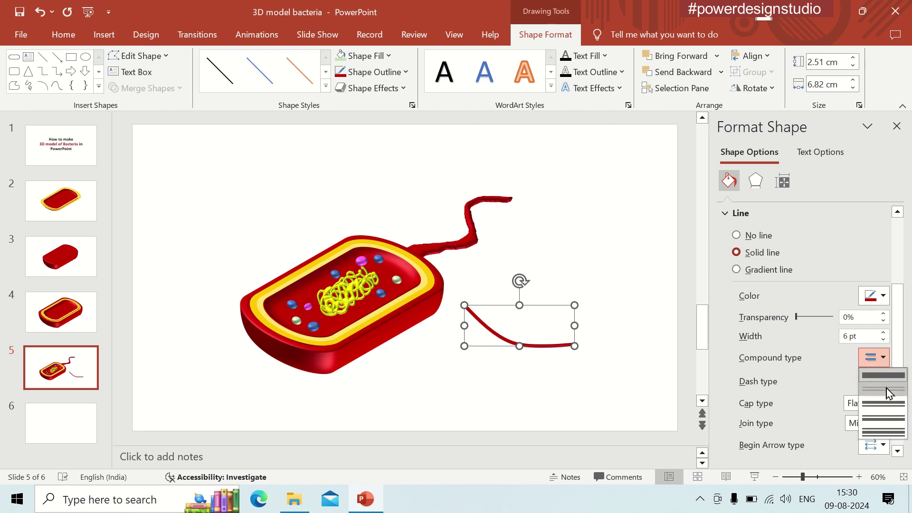
click(886, 390)
click(882, 357)
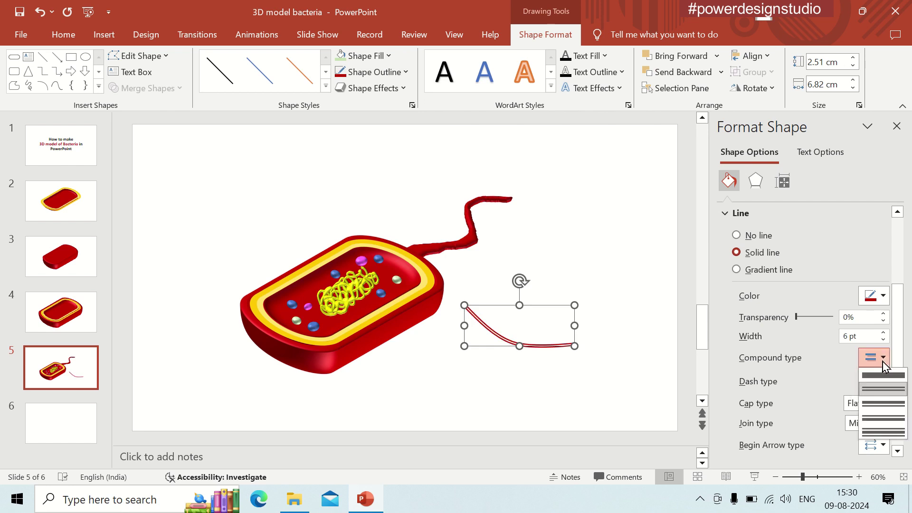
click(878, 390)
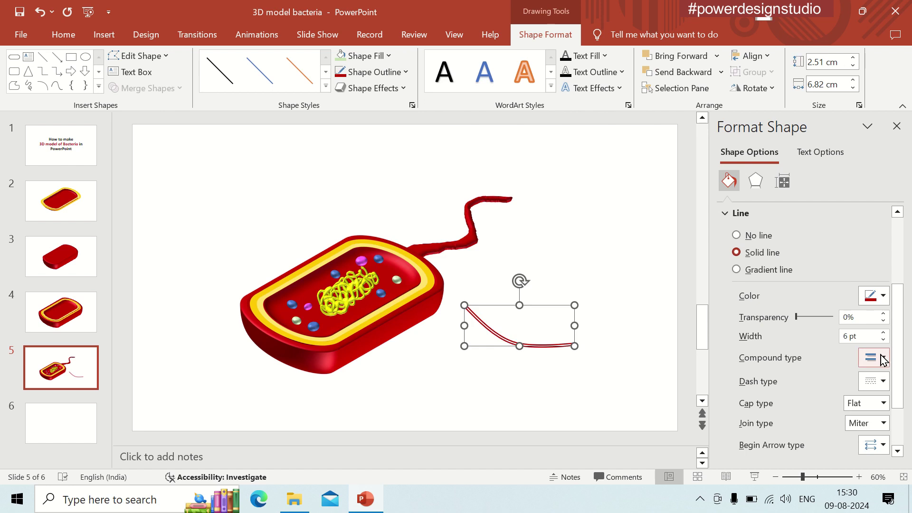
click(884, 333)
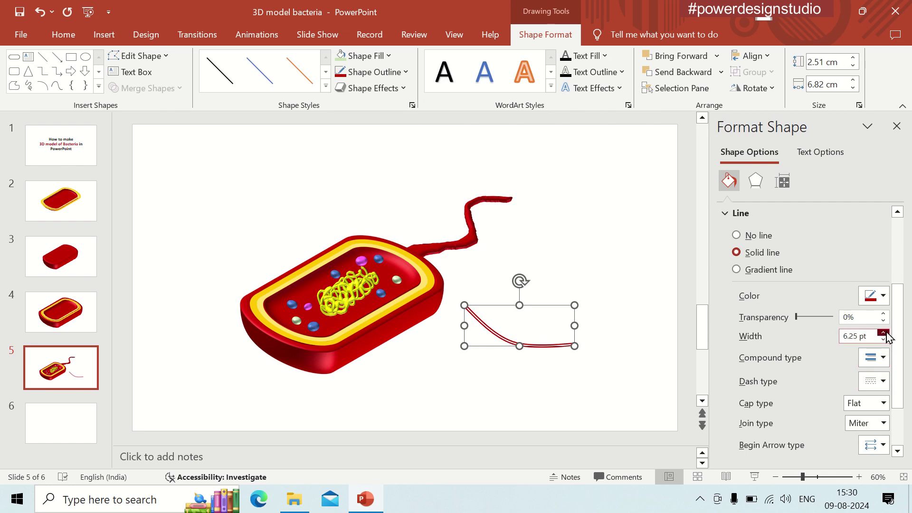
click(884, 333)
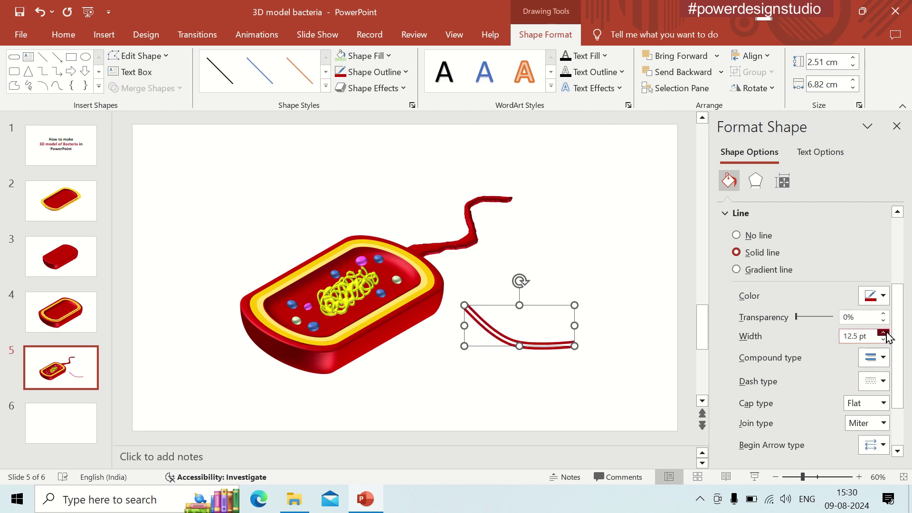
click(885, 333)
click(885, 333)
click(885, 333)
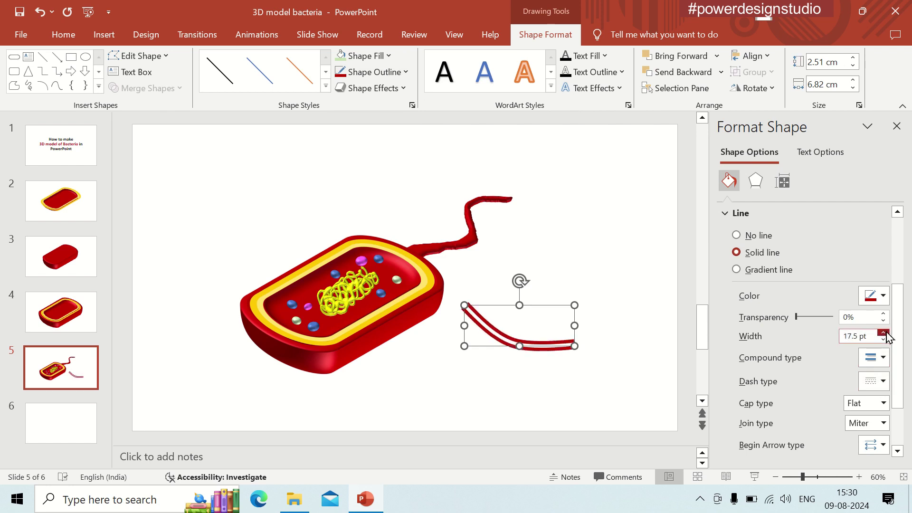
- Attach the arc to the bacterium's lower right edge with round caps and about 9.75 pt width
click(557, 366)
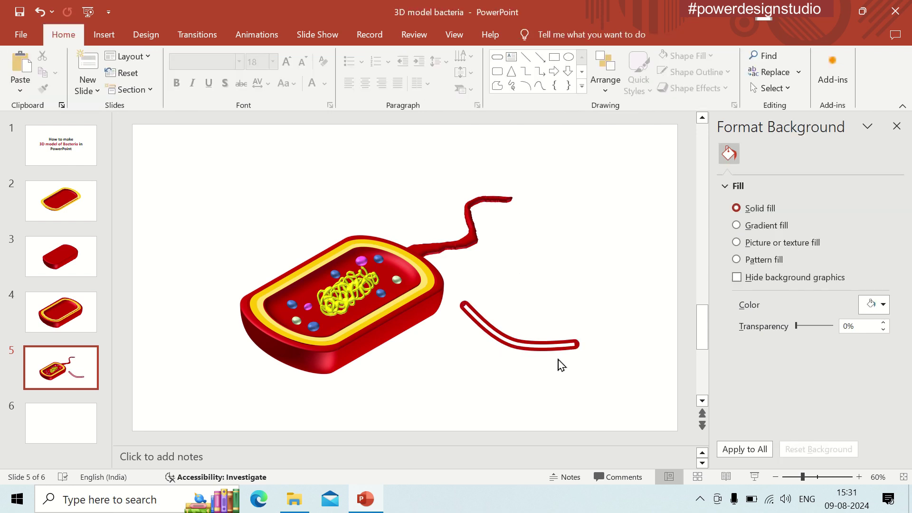
mouse_move(547, 349)
mouse_down()
mouse_move(504, 358)
mouse_move(521, 360)
mouse_move(440, 328)
mouse_up()
click(884, 357)
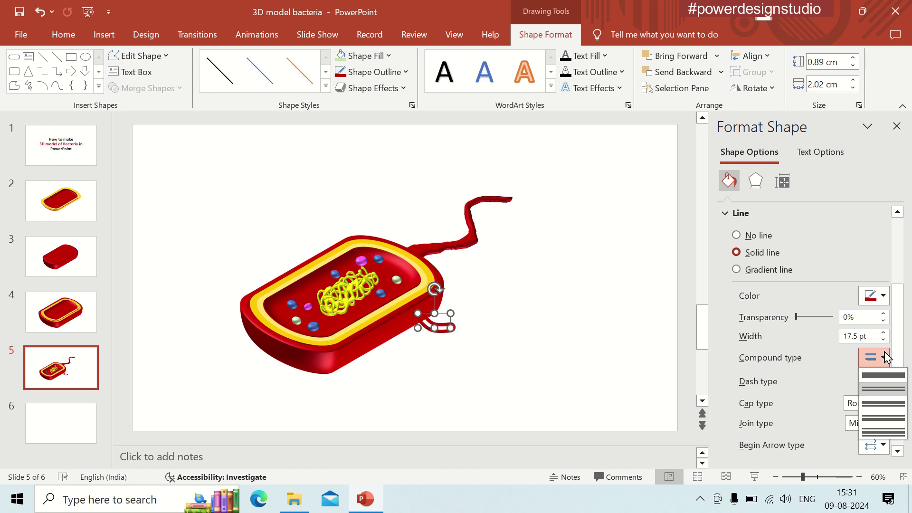
click(879, 380)
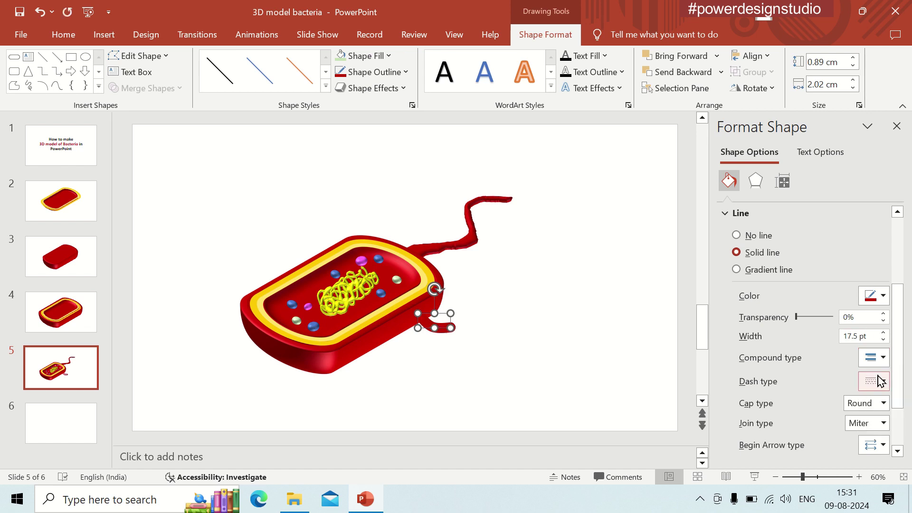
click(520, 347)
click(433, 327)
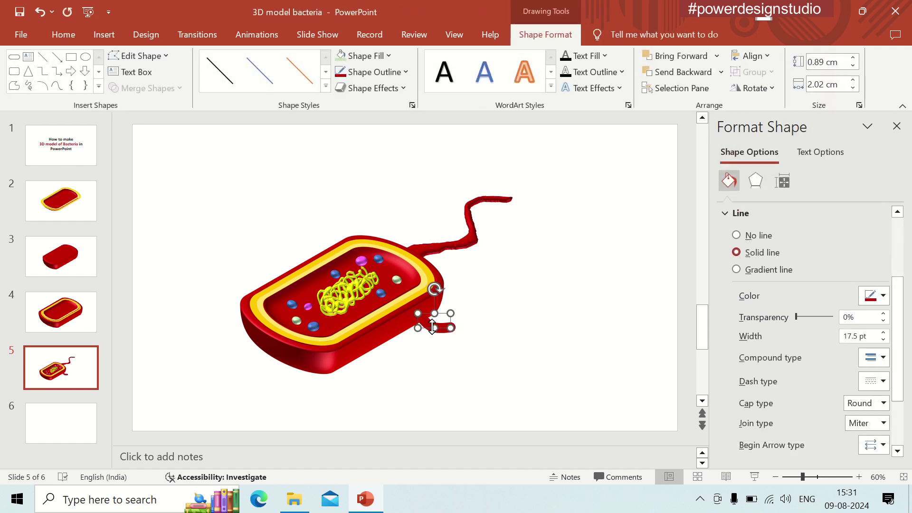
click(883, 341)
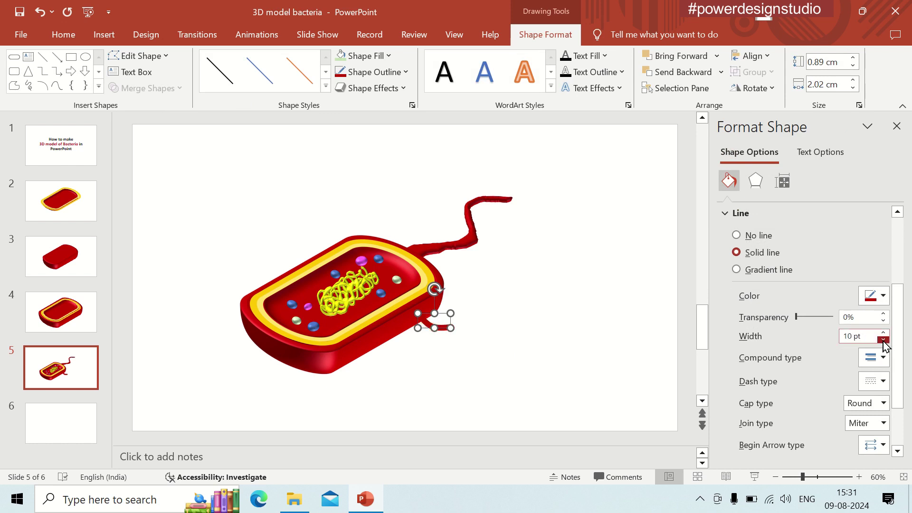
- Duplicate the red hook along the bottom edge, then copy the lower pili to the upper left
key(ctrl+d)
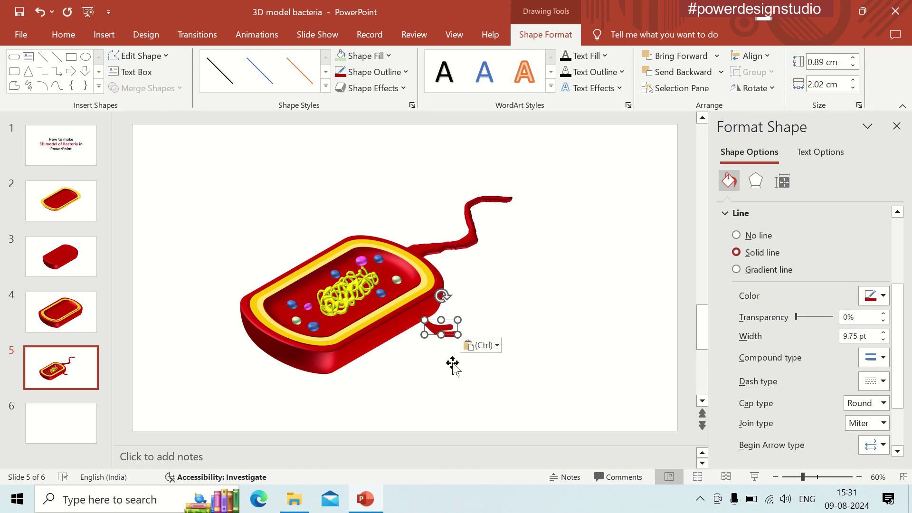
mouse_move(447, 334)
mouse_down()
mouse_move(421, 342)
mouse_move(403, 333)
mouse_move(388, 359)
mouse_move(345, 390)
mouse_move(223, 356)
mouse_up()
drag(295, 412, 526, 314)
key(ctrl+c)
key(ctrl+v)
drag(342, 345, 269, 293)
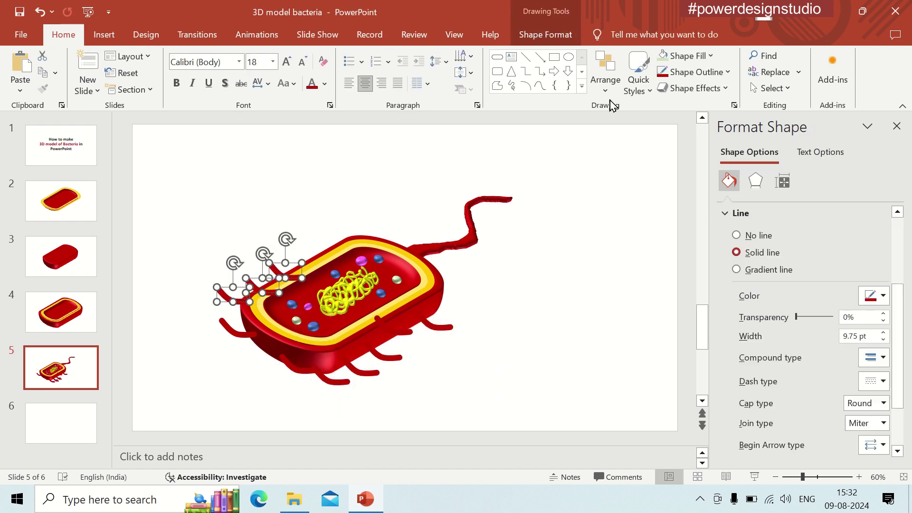
click(277, 269)
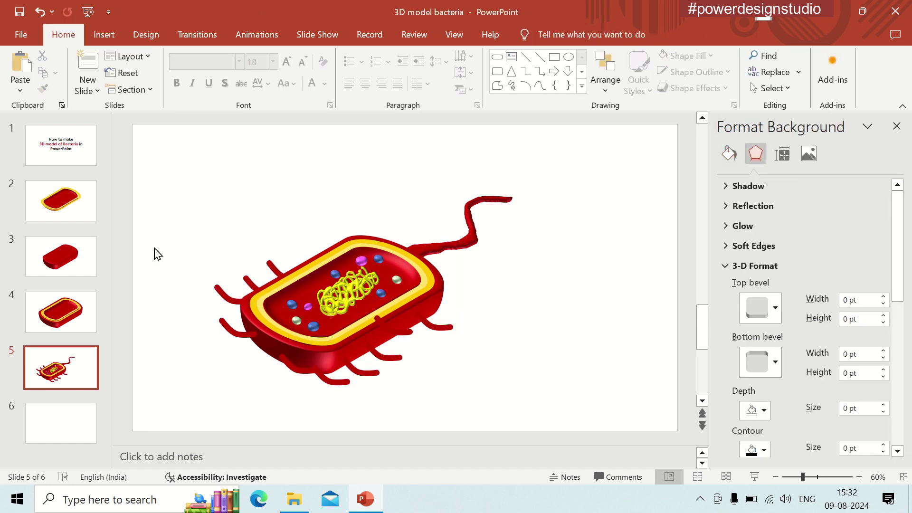
- Paste more pili and place one on the body's top edge, sent backward and flipped vertically
key(ctrl+v)
drag(338, 354, 312, 261)
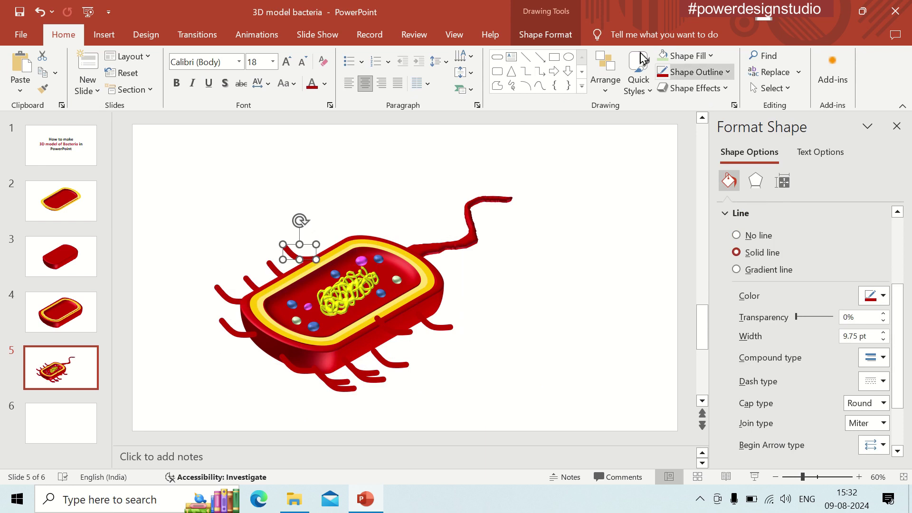
click(546, 34)
click(398, 332)
mouse_move(398, 332)
mouse_down()
mouse_move(339, 248)
mouse_move(365, 229)
mouse_up()
click(683, 72)
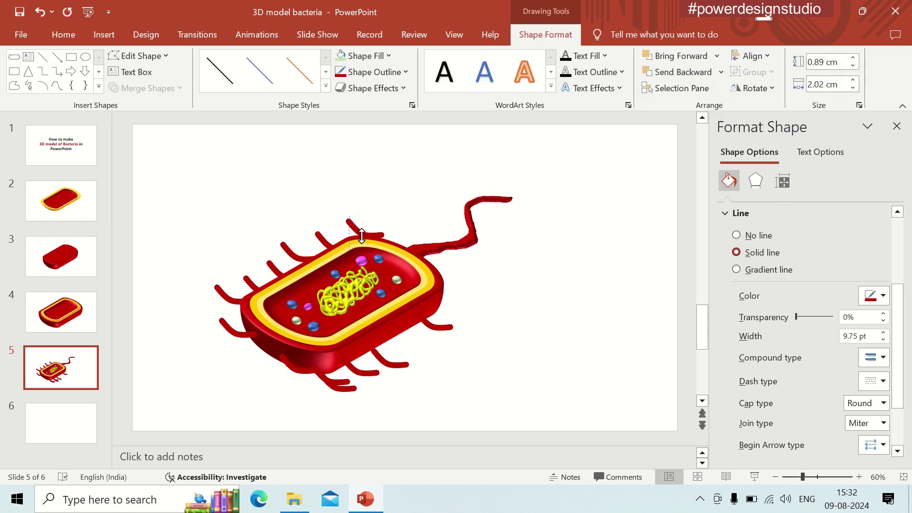
click(721, 71)
click(670, 105)
click(755, 88)
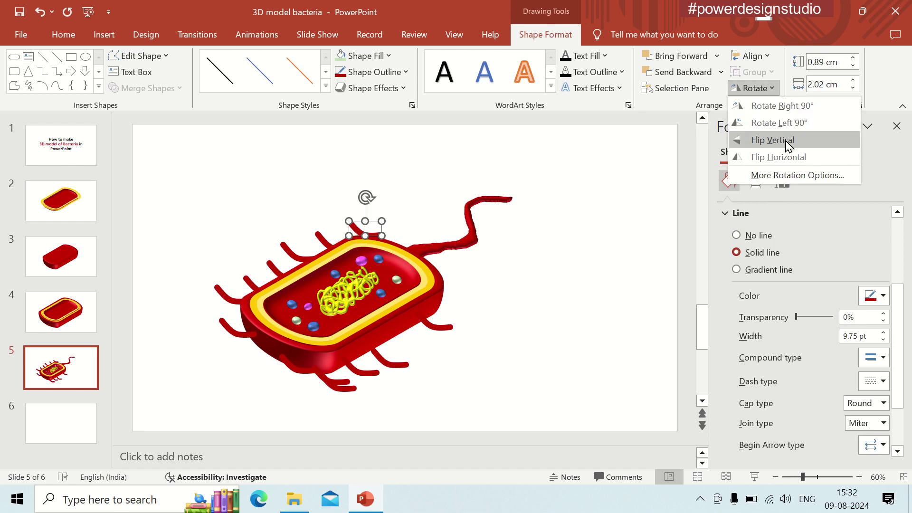
click(786, 140)
key(Down)
key(Down)
key(Down)
key(Right)
click(319, 237)
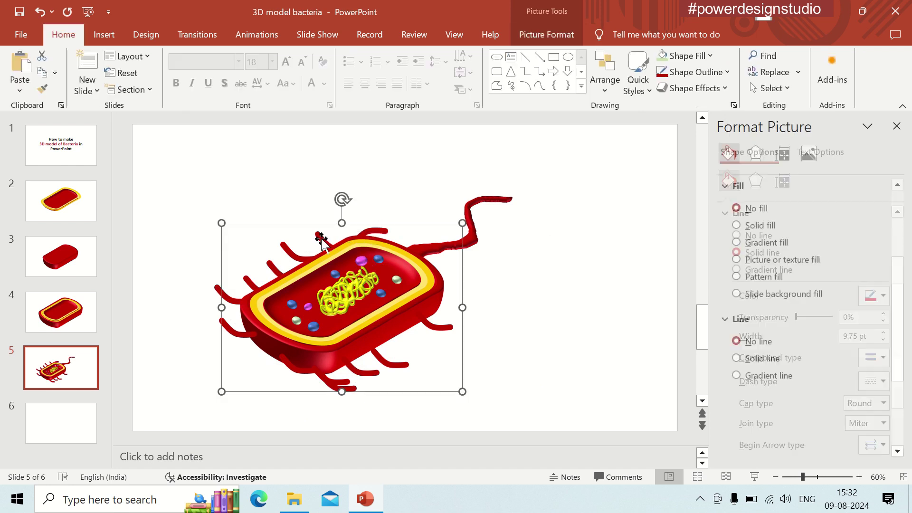
click(149, 234)
- Flip and mirror the lower pili so they point outward along the body's lower side
click(352, 372)
click(726, 89)
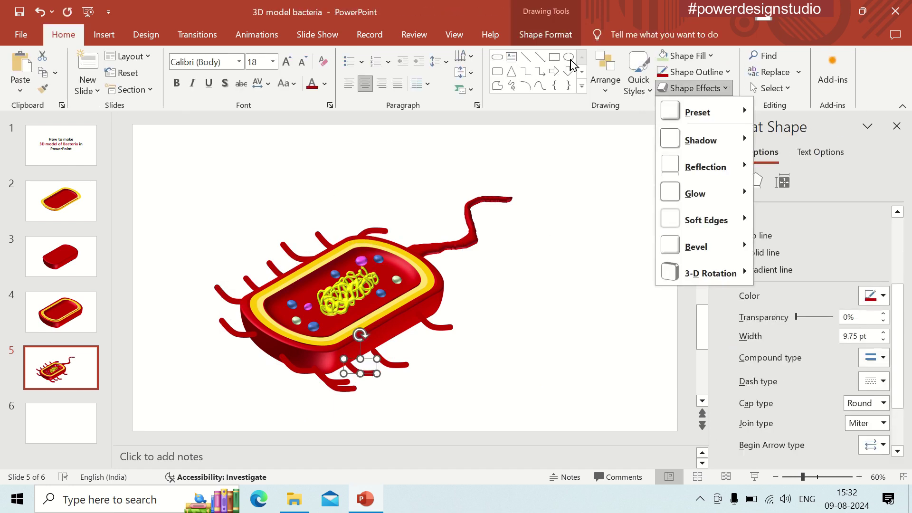
click(545, 35)
click(754, 88)
click(779, 161)
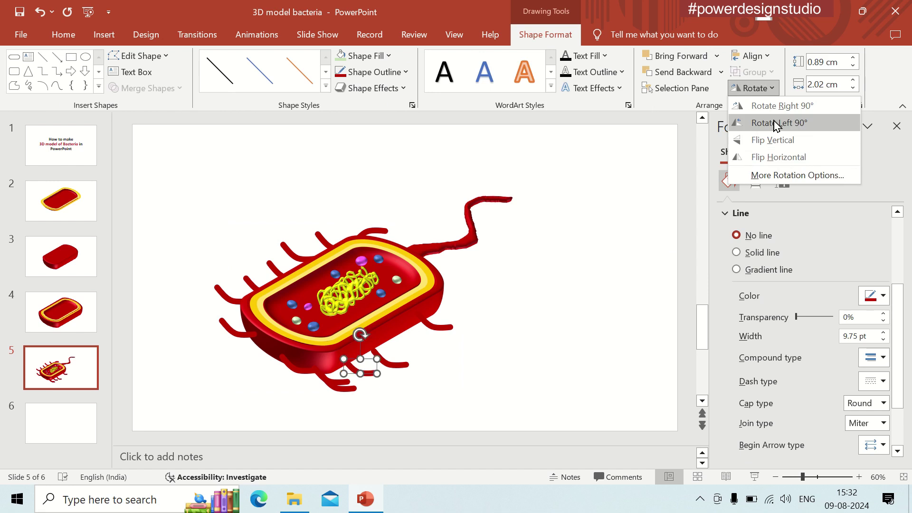
mouse_move(362, 372)
mouse_down()
mouse_move(403, 346)
mouse_move(366, 368)
mouse_up()
click(331, 386)
click(331, 386)
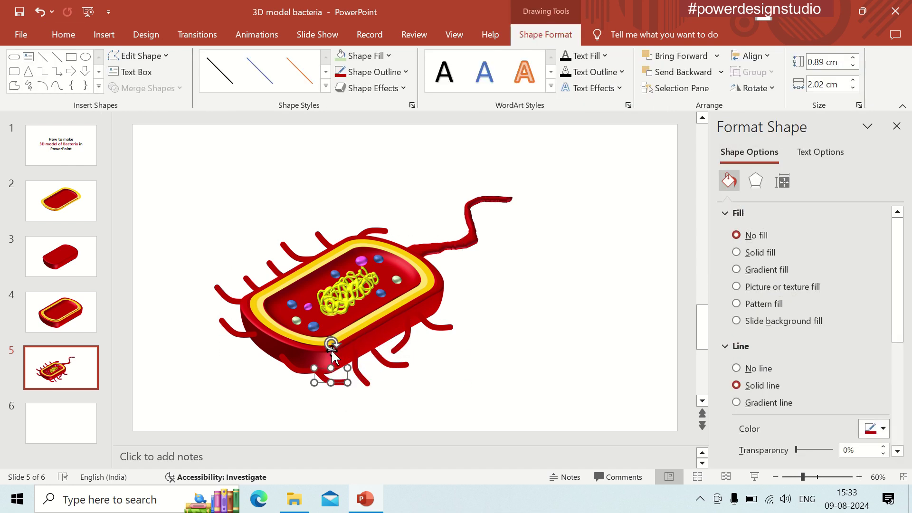
click(754, 88)
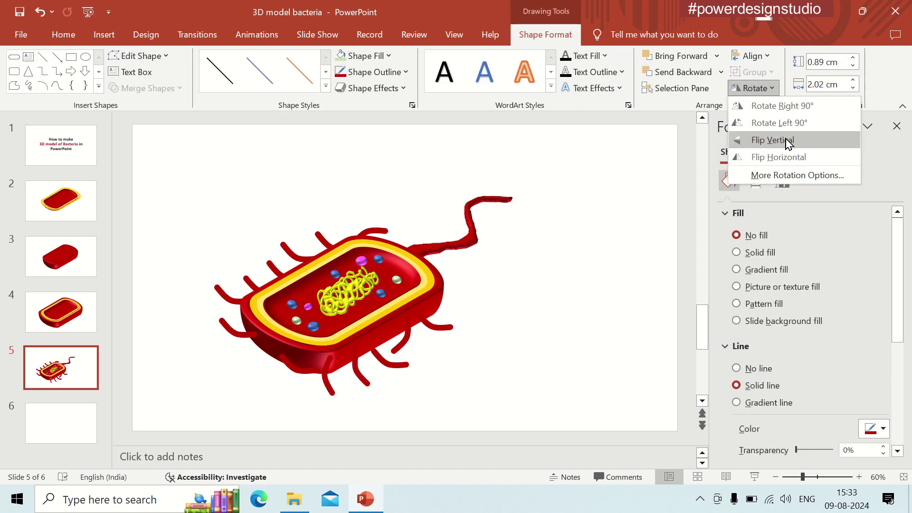
click(779, 123)
click(754, 88)
click(773, 157)
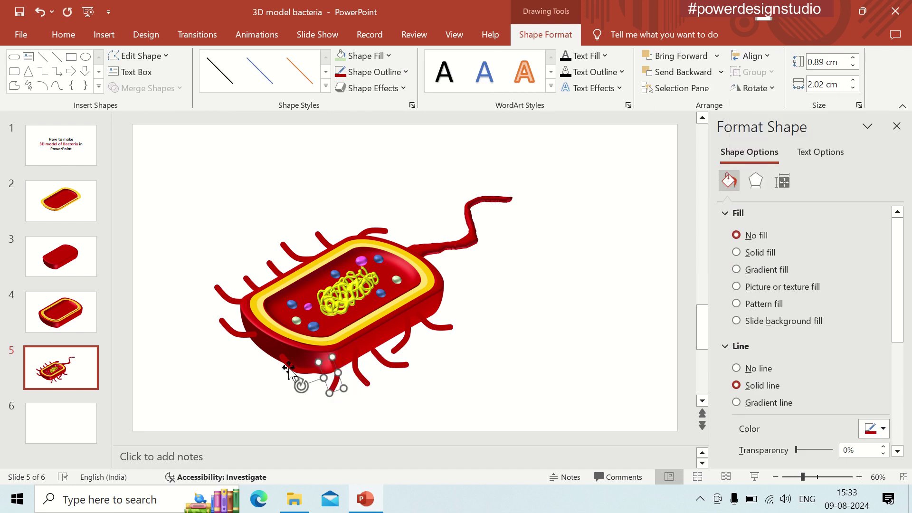
- Reposition another small pilus along the bottom of the body
click(295, 368)
click(301, 385)
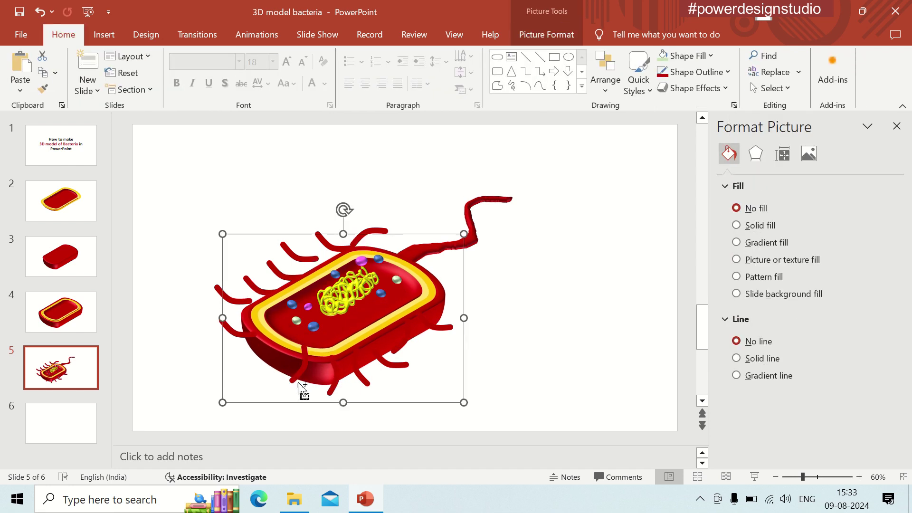
mouse_move(295, 380)
mouse_down()
mouse_move(257, 377)
mouse_move(297, 381)
mouse_move(412, 336)
mouse_up()
click(300, 382)
click(285, 388)
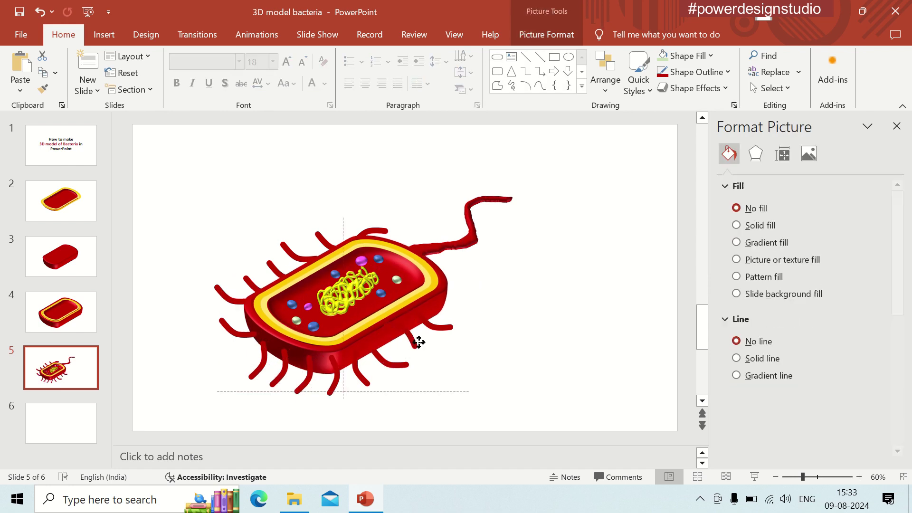
click(381, 226)
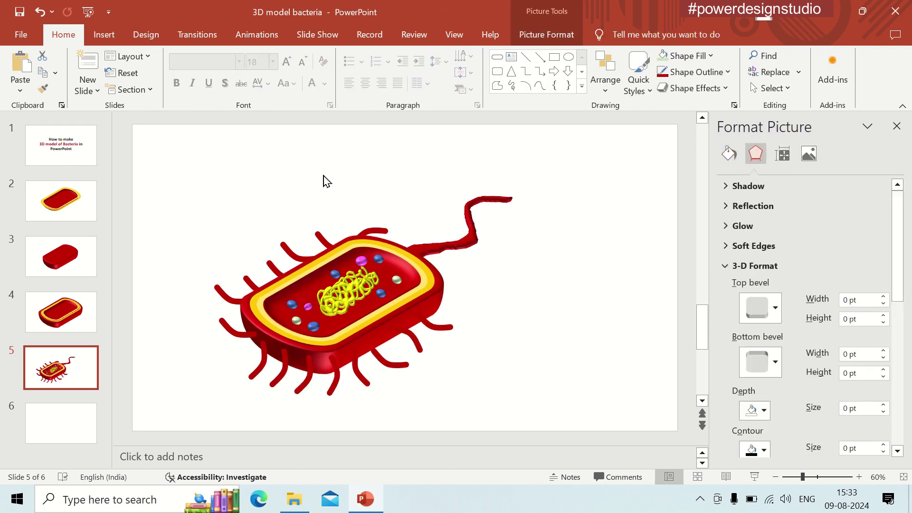
click(373, 233)
click(549, 295)
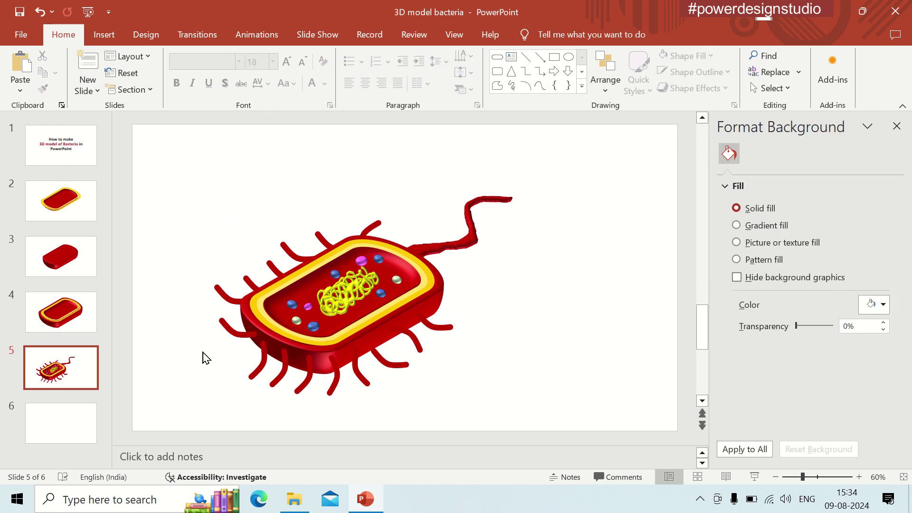
- Add a pilus on the lower-left side, mirror it horizontally, and rotate the lower-left pili to fit
drag(233, 330, 227, 301)
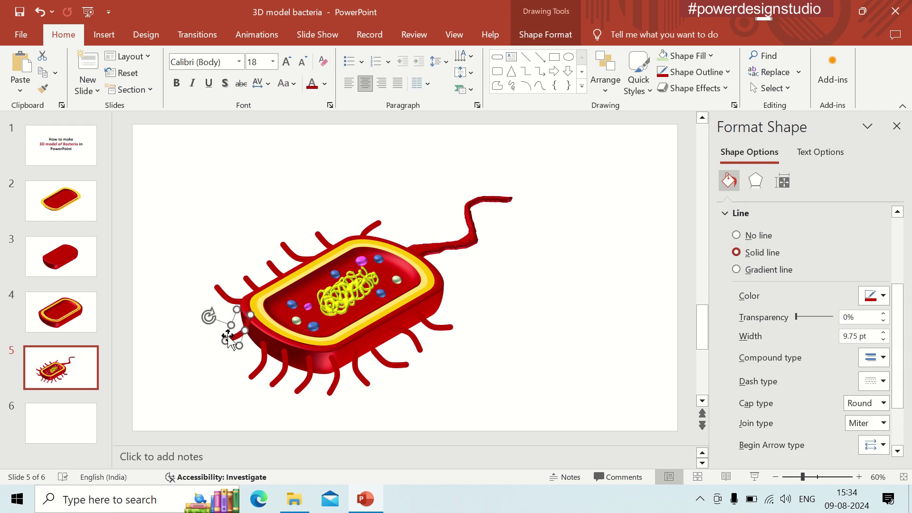
drag(232, 336, 226, 349)
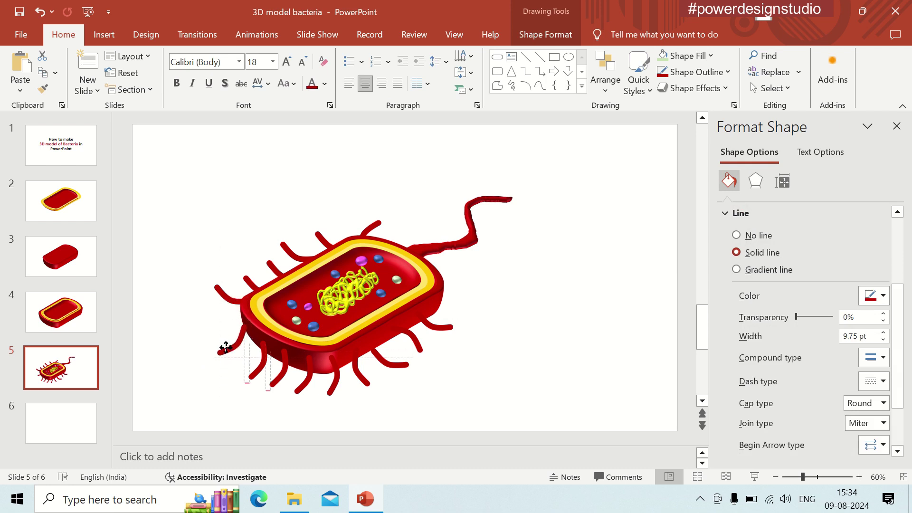
click(254, 365)
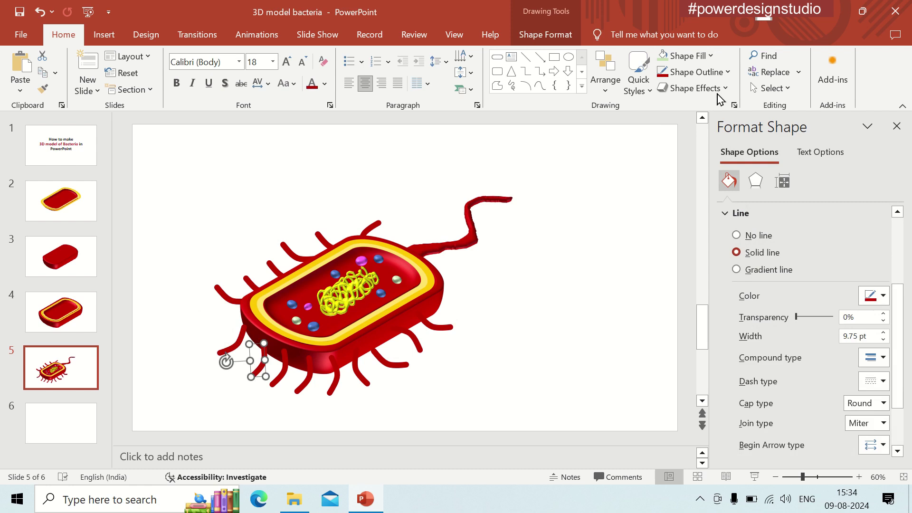
click(546, 35)
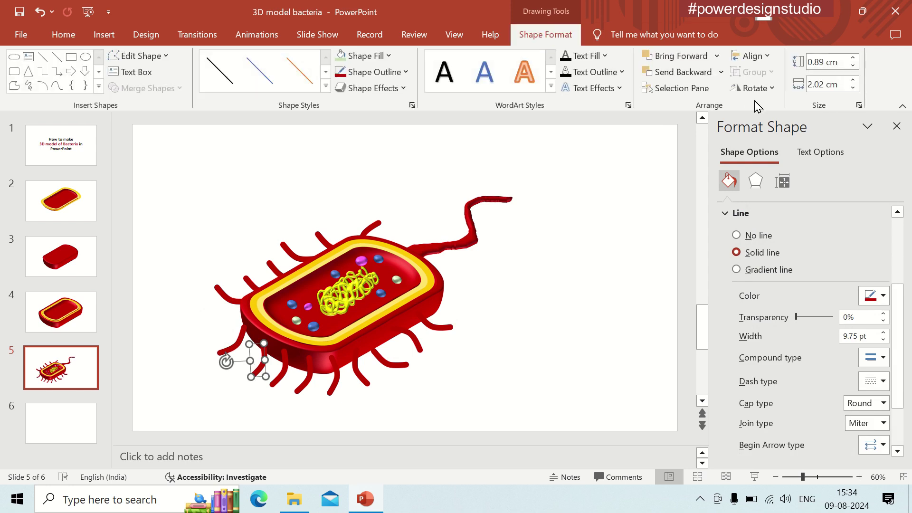
click(754, 88)
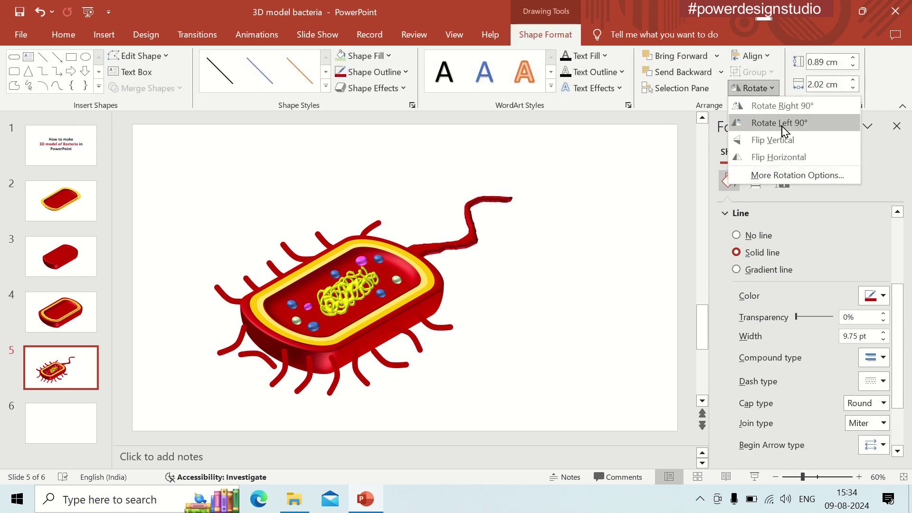
click(779, 158)
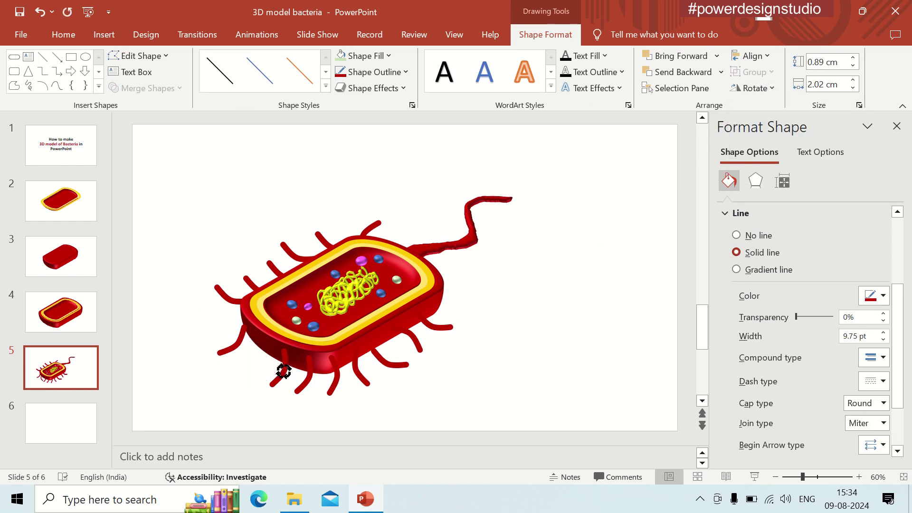
drag(286, 364, 284, 379)
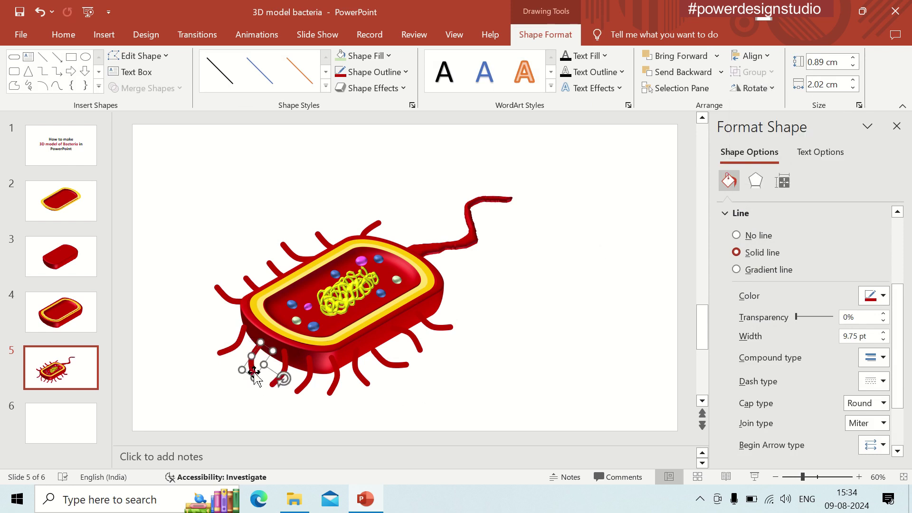
click(562, 352)
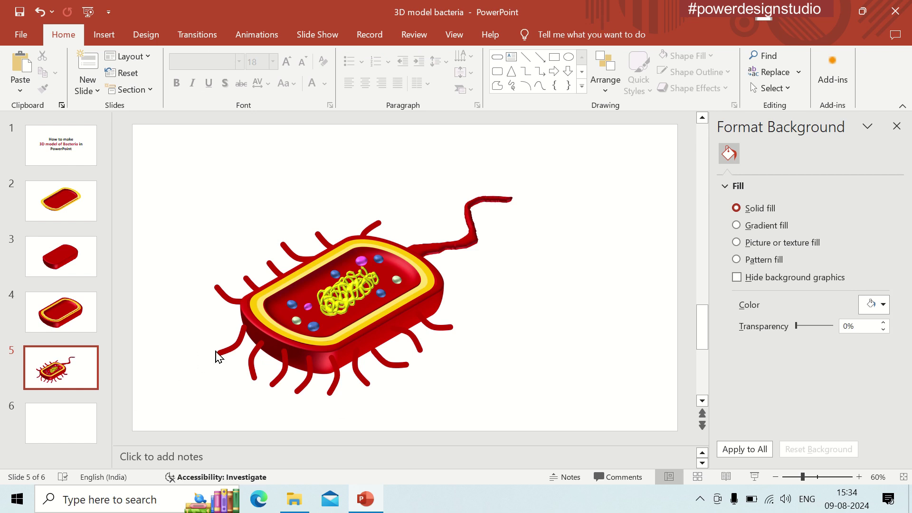
click(217, 356)
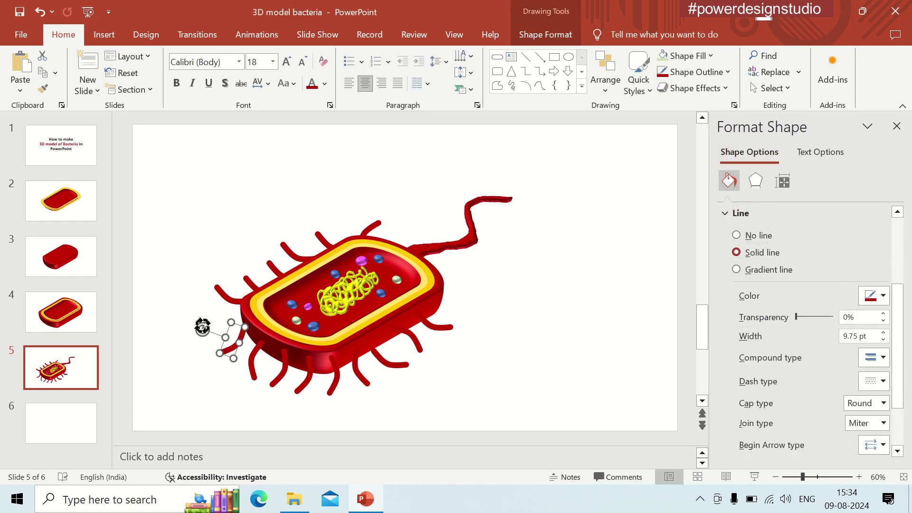
drag(202, 327, 220, 322)
click(151, 320)
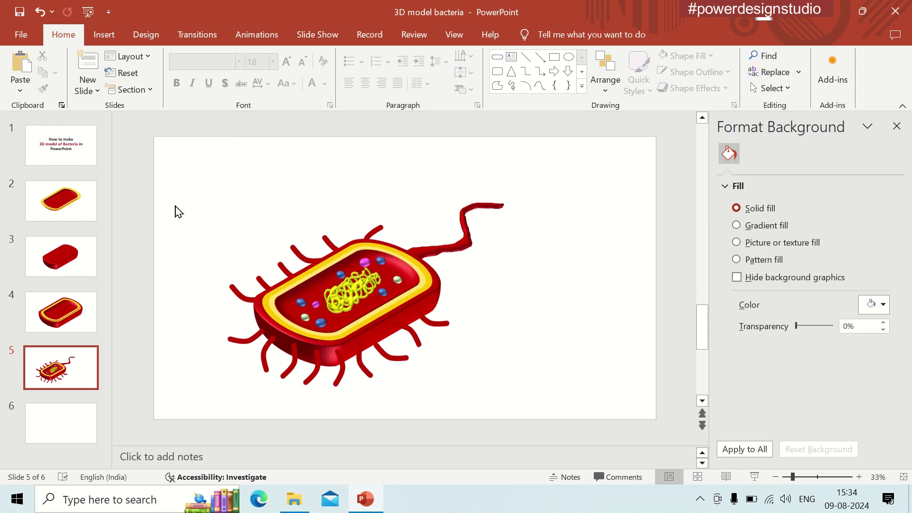
- Browse the Insert shapes gallery and close it without choosing a shape
ctrl+scroll(176, 211, down, 4)
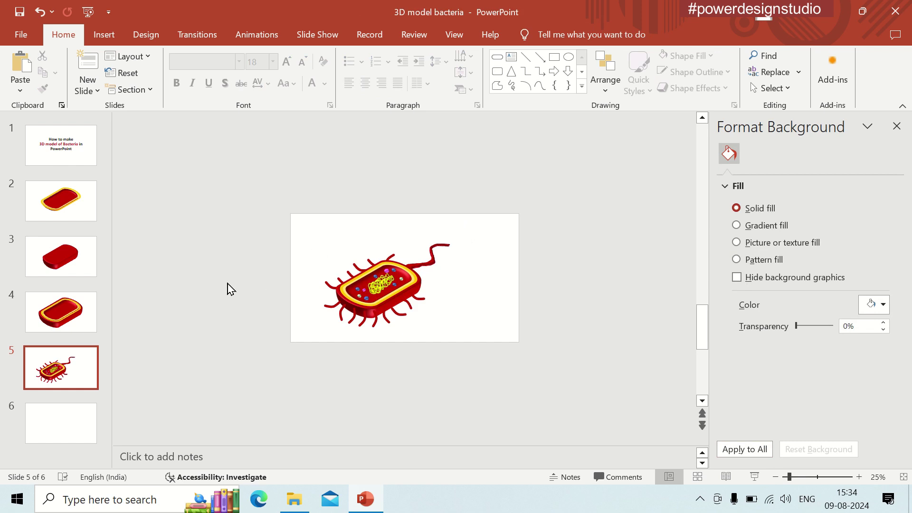
ctrl+scroll(205, 225, up, 1)
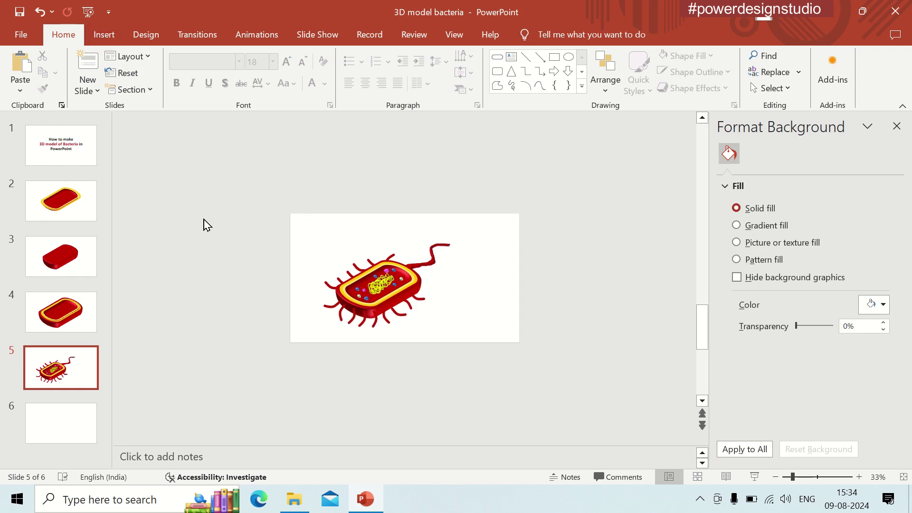
ctrl+scroll(205, 224, up, 3)
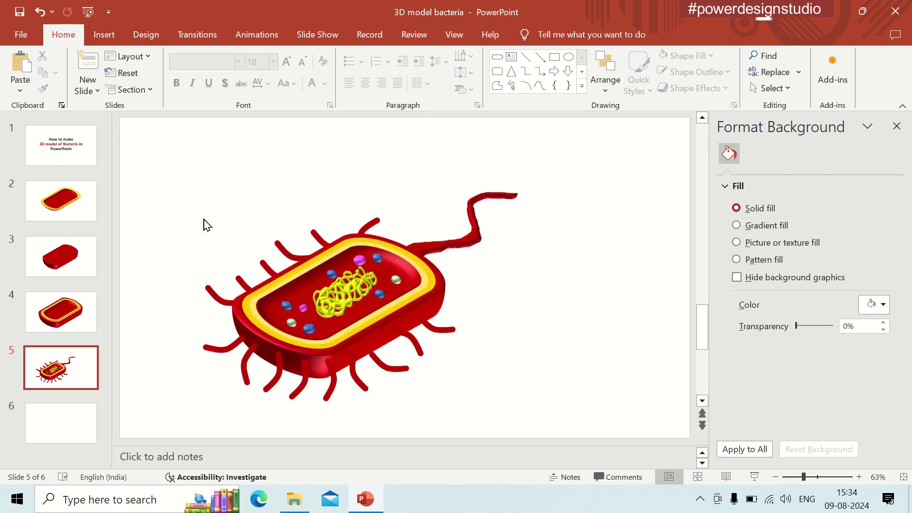
click(104, 34)
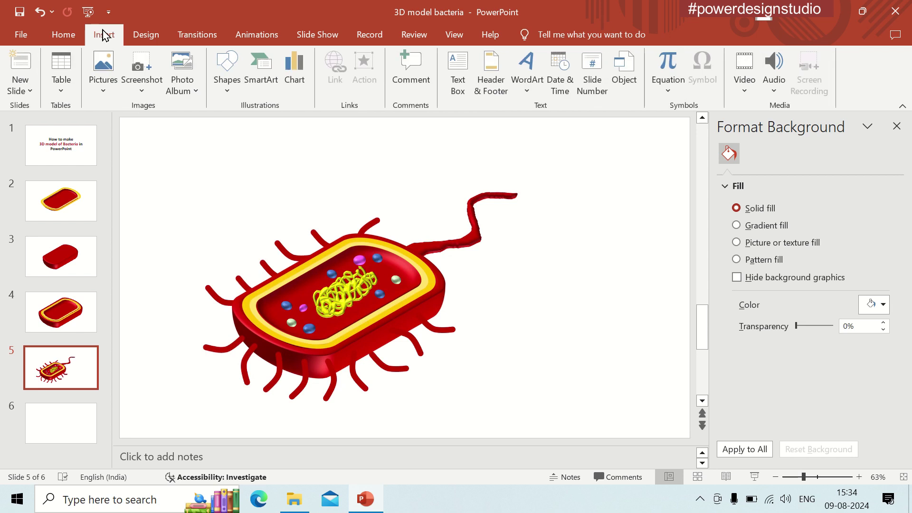
click(231, 70)
click(148, 202)
- Copy the whole bacteria model, add a new slide 6, and paste it as a picture
key(ctrl+a)
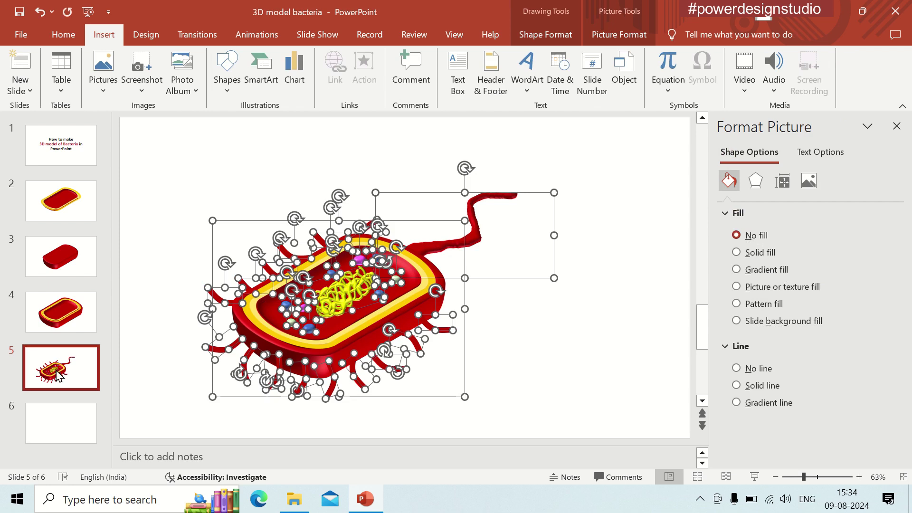
click(72, 368)
click(64, 35)
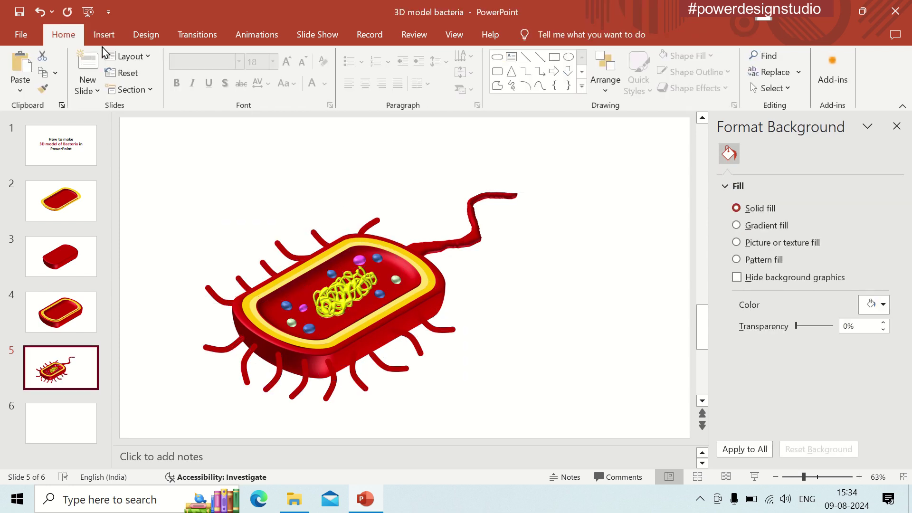
click(88, 64)
right_click(266, 229)
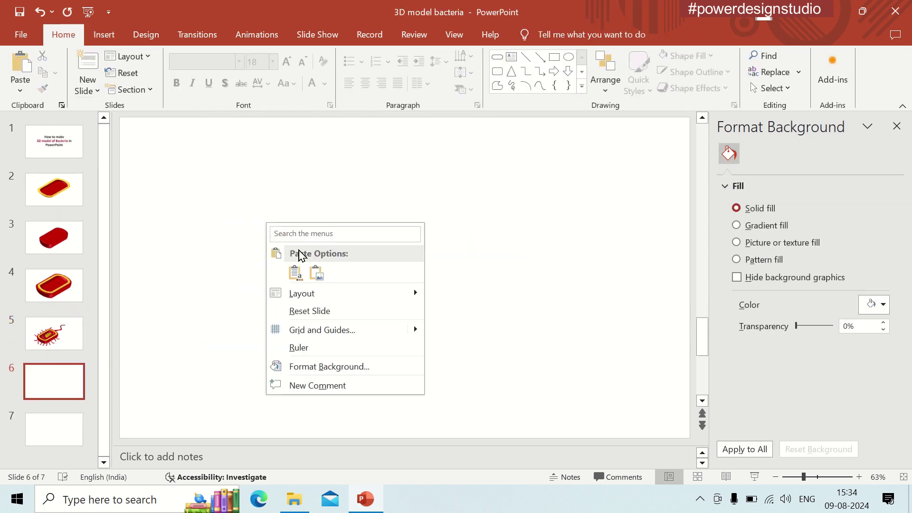
click(315, 270)
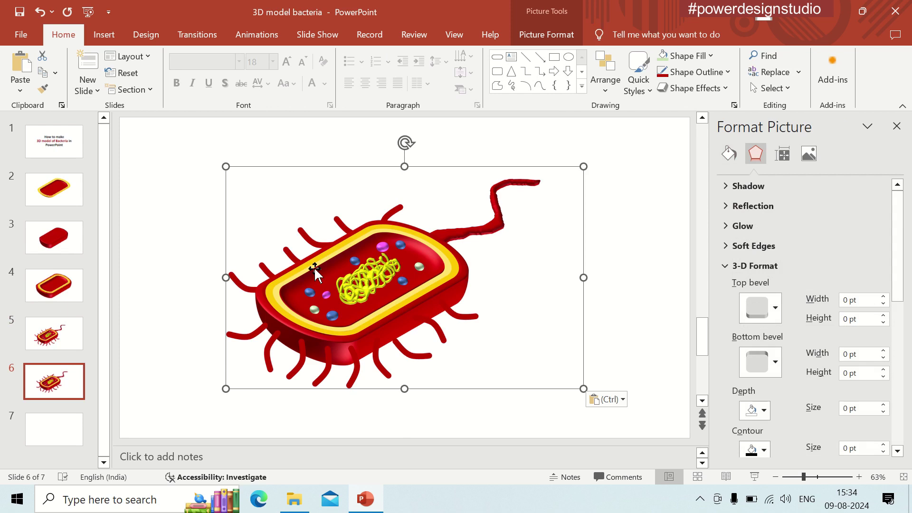
- Shrink the bacteria picture and move it just below the slide centre, keeping it upright
right_click(314, 269)
mouse_move(583, 166)
mouse_down()
mouse_move(360, 288)
mouse_move(359, 305)
mouse_up()
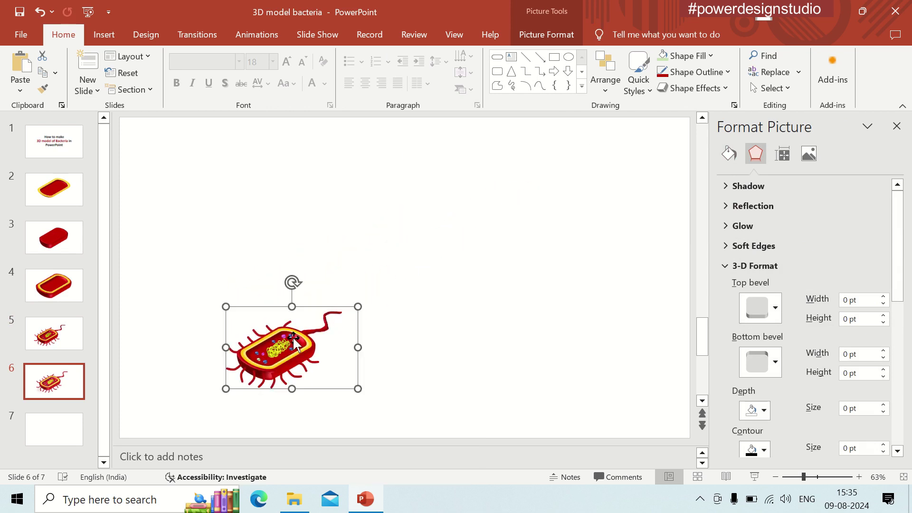
drag(295, 343, 283, 273)
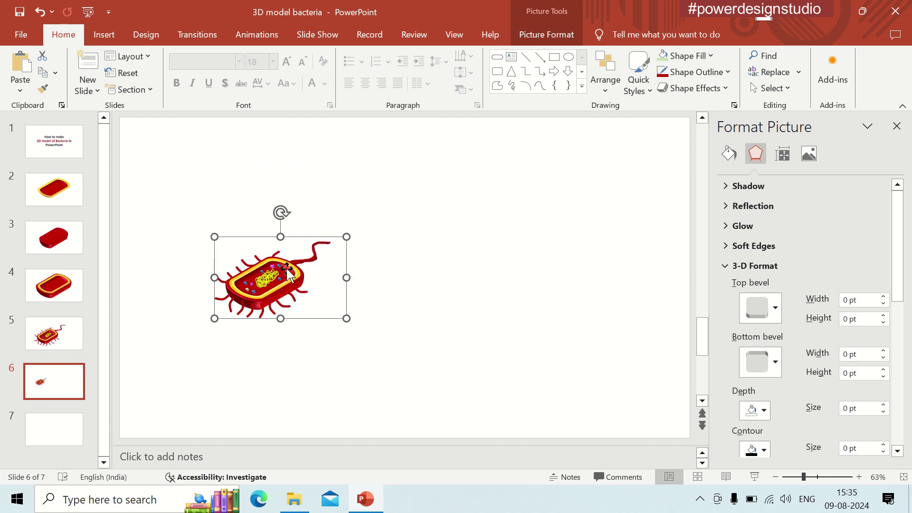
drag(267, 278, 404, 307)
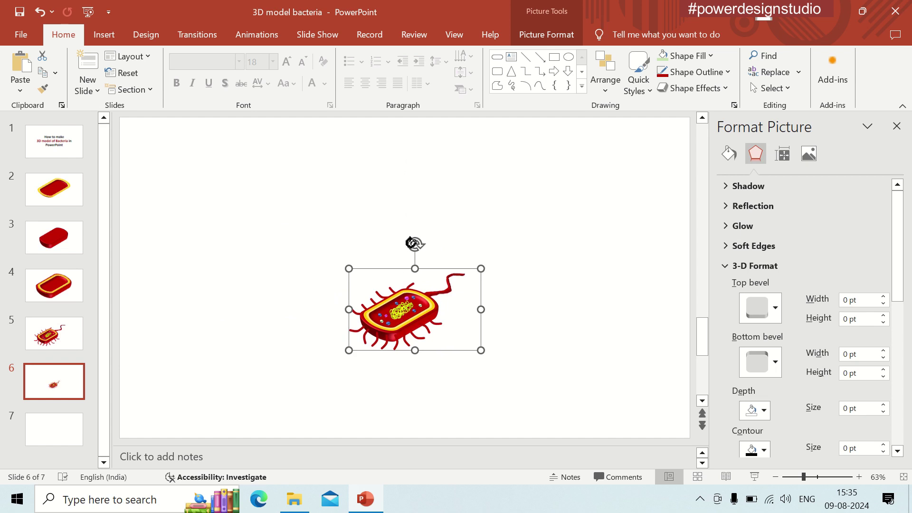
drag(412, 243, 436, 248)
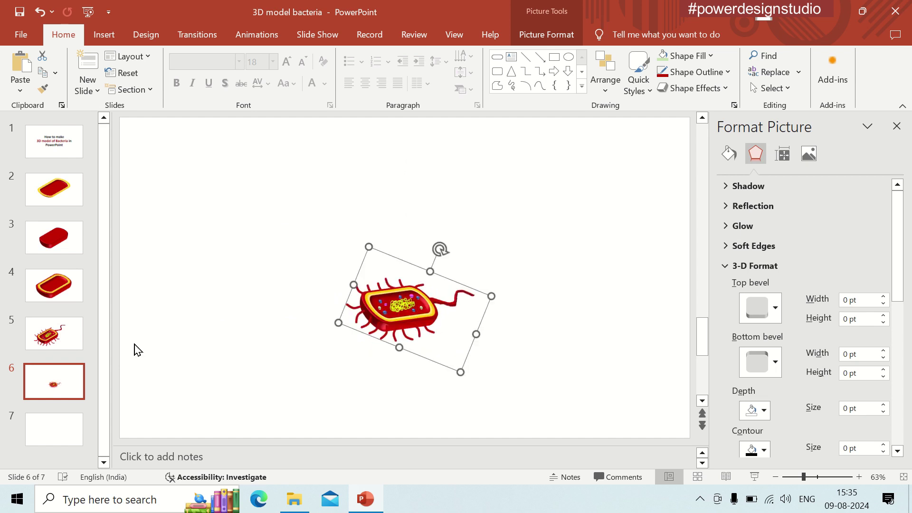
key(ctrl+z)
- Add a text box reading 'Thank you' in 96 pt font
click(104, 35)
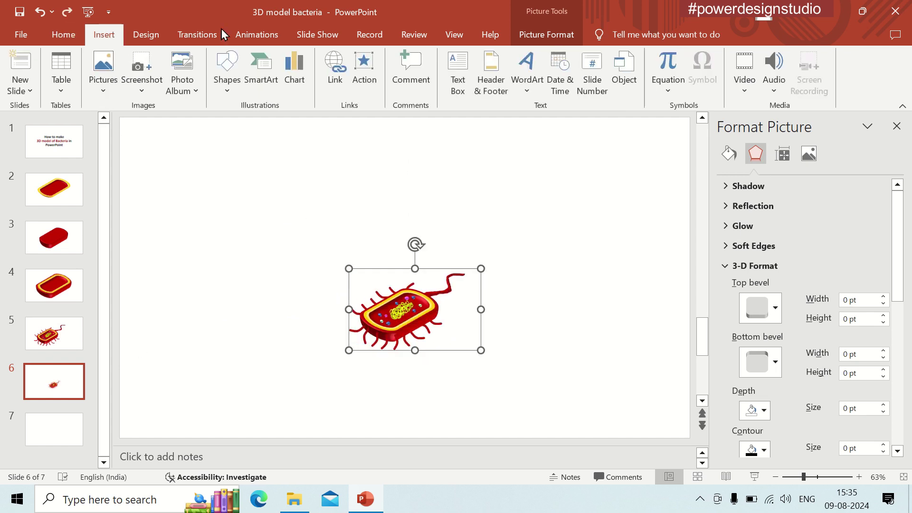
click(456, 73)
click(361, 145)
text(Thank you)
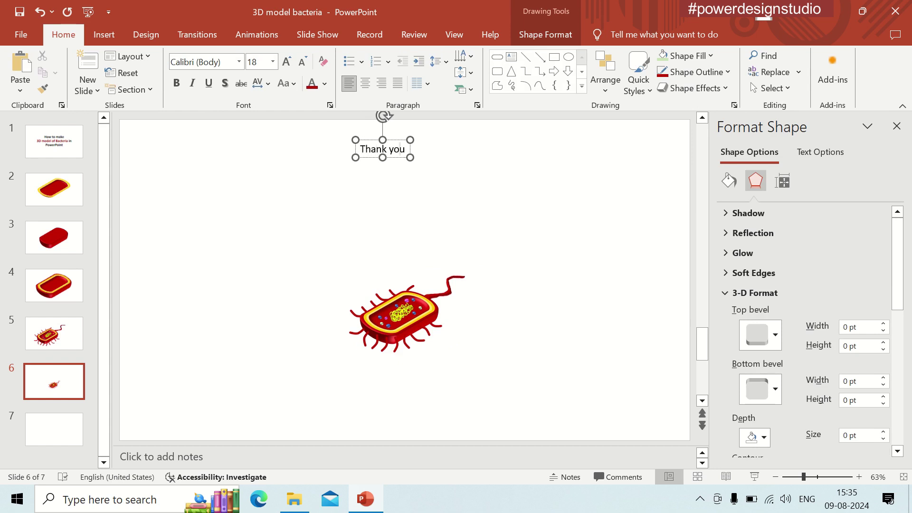
key(ctrl+a)
click(287, 63)
click(288, 64)
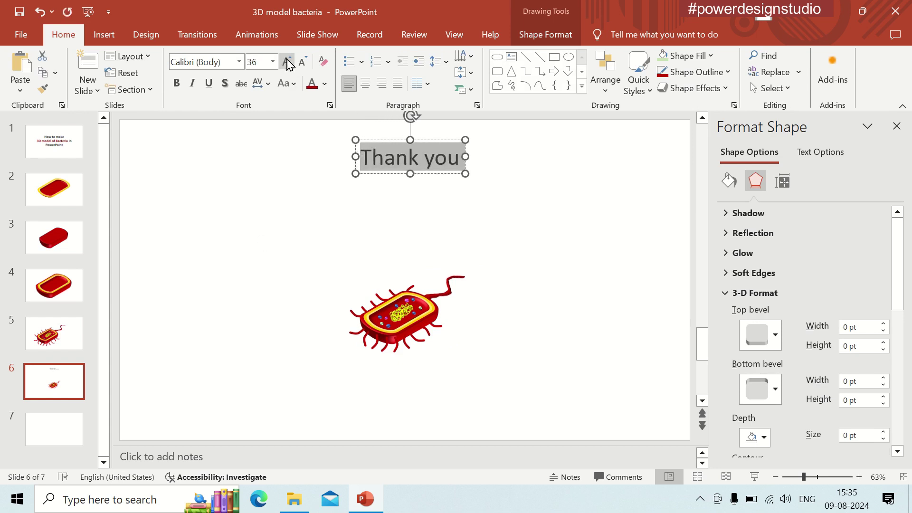
click(287, 63)
click(287, 63)
click(287, 63)
click(287, 63)
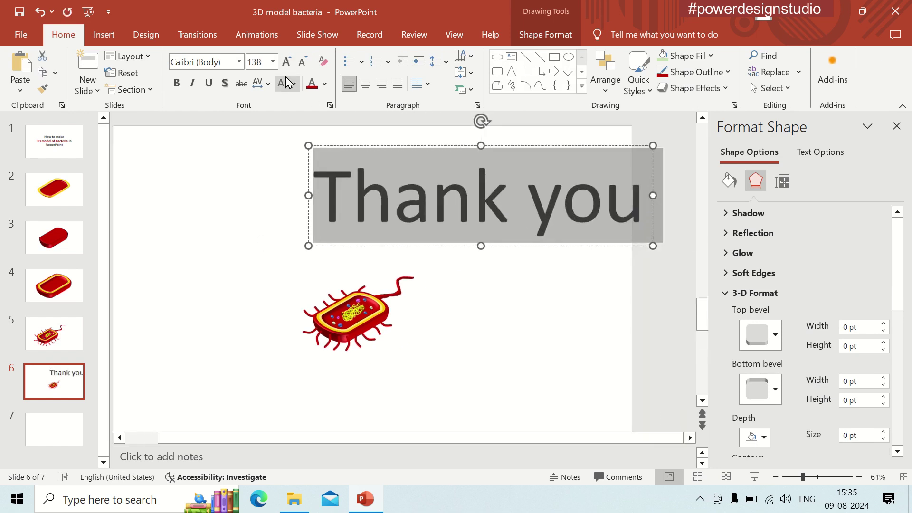
click(302, 64)
click(897, 125)
- Centre the title at the top, enlarge the bacteria picture beneath it, and start the slide show
drag(639, 214, 556, 248)
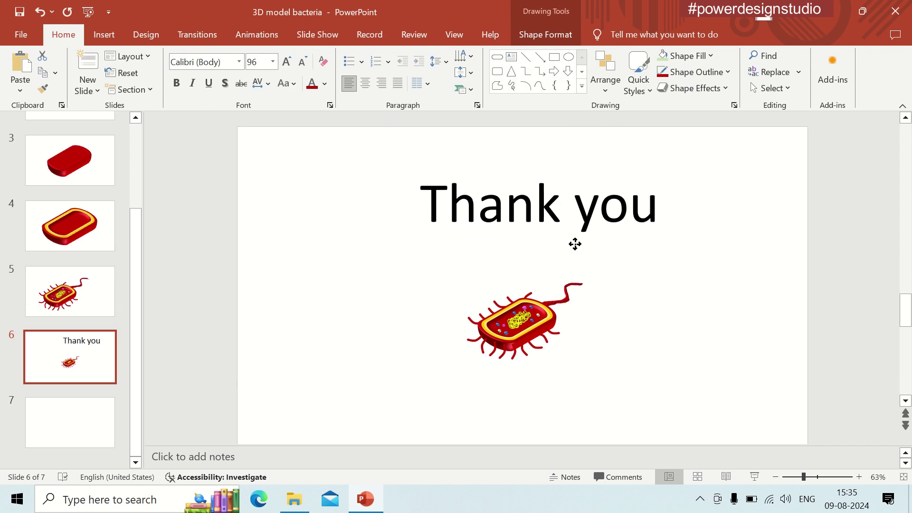
click(496, 345)
drag(599, 268, 675, 222)
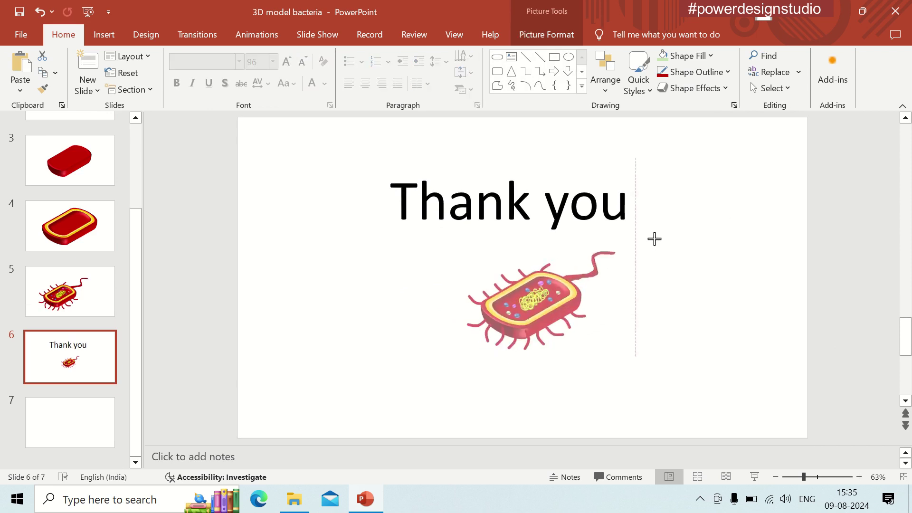
drag(498, 340, 479, 337)
click(748, 404)
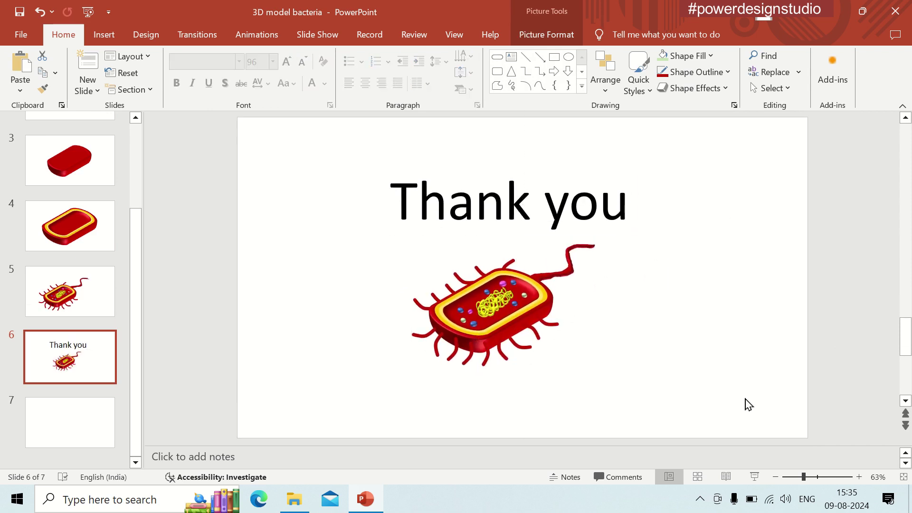
click(753, 483)
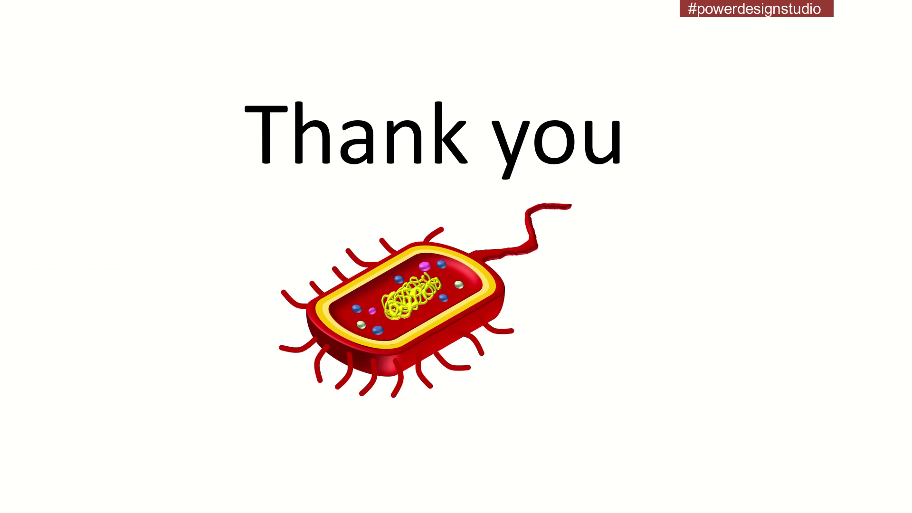